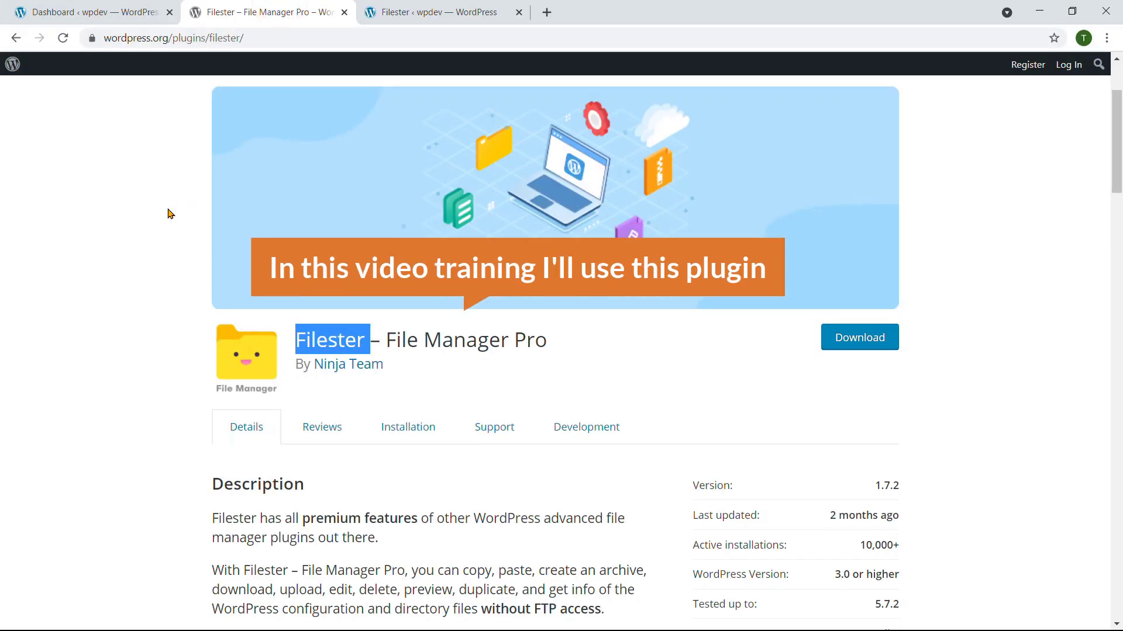
Step: Copy the word 'Filester' from the plugin title, then switch to the wpdev dashboard tab
click(169, 213)
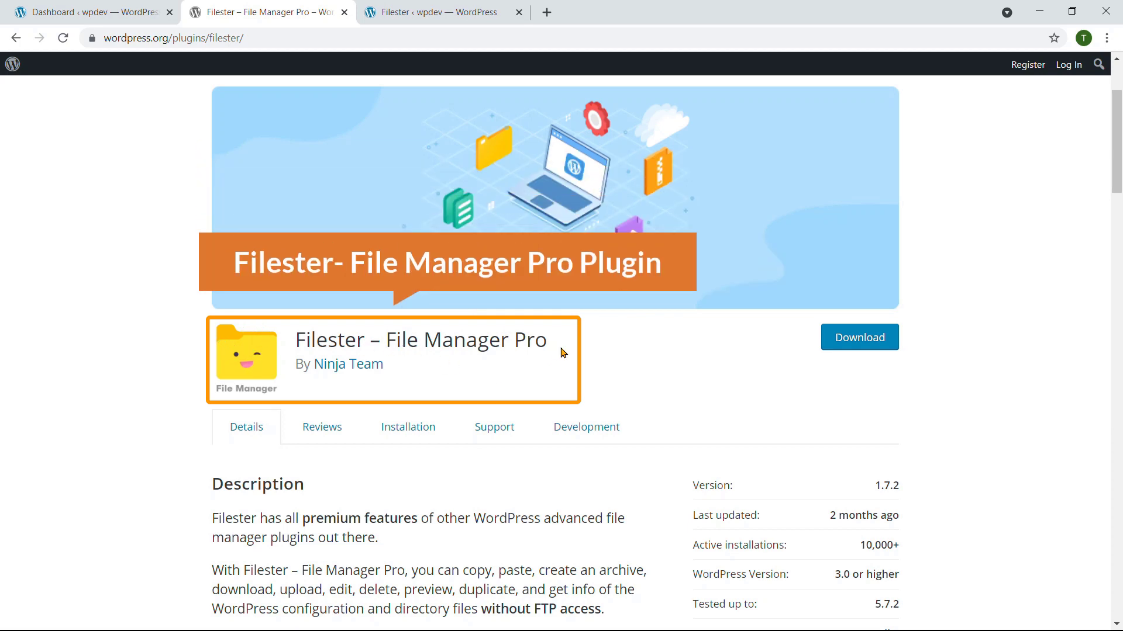
drag(367, 370, 317, 368)
click(400, 389)
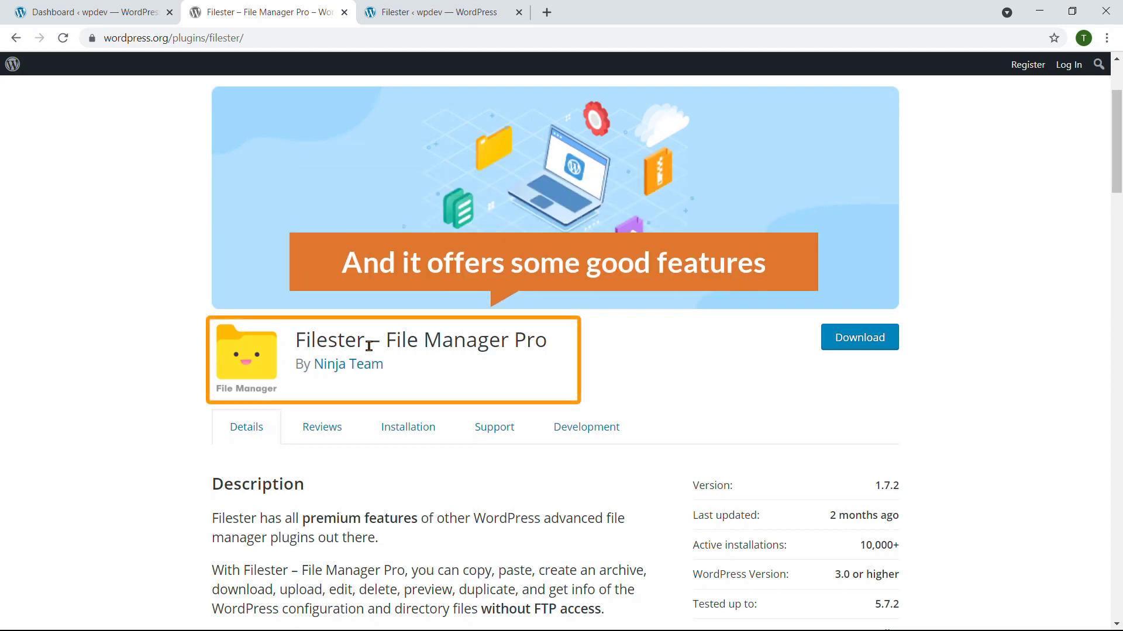
drag(369, 345, 299, 342)
right_click(299, 342)
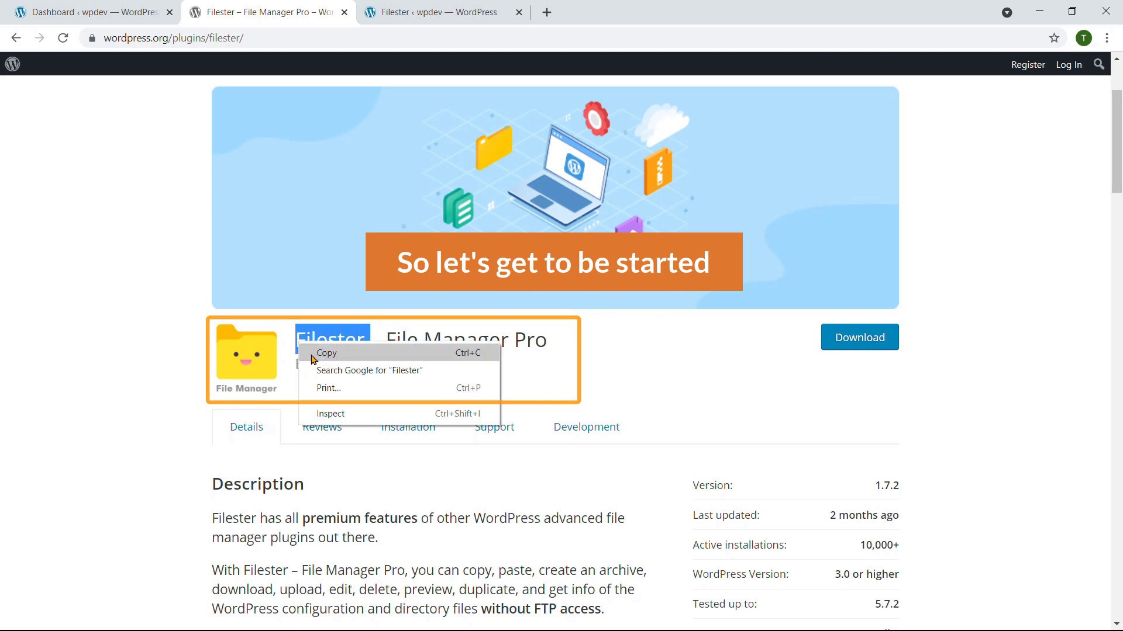
click(307, 352)
click(64, 11)
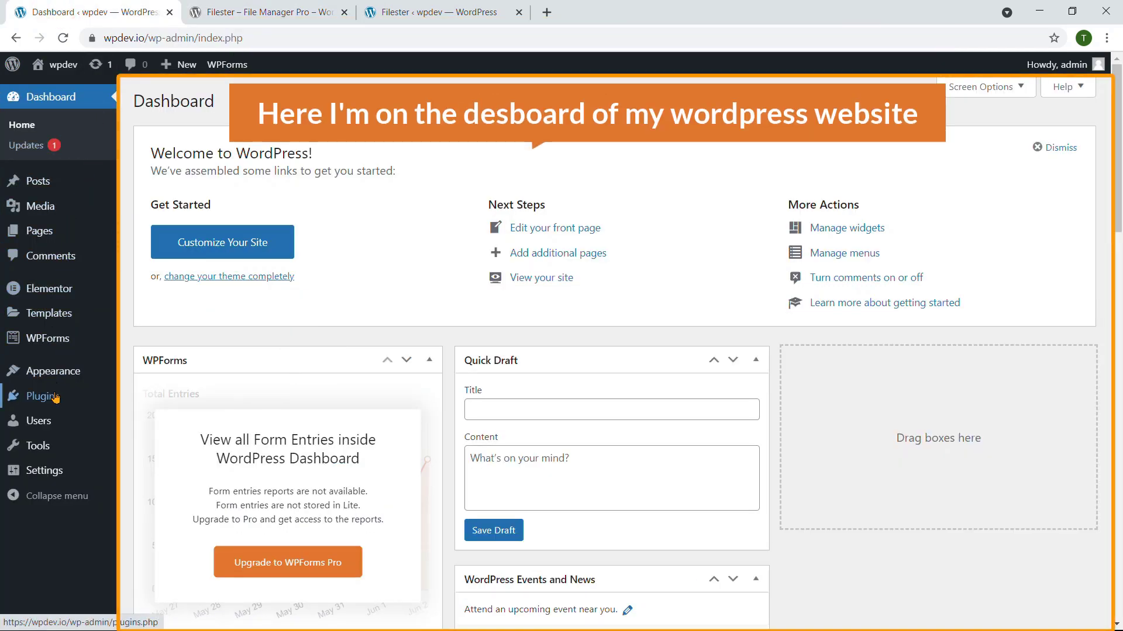
Step: Search Plugins > Add New for the pasted 'Filester', then install and activate File Manager Pro
mouse_move(51, 398)
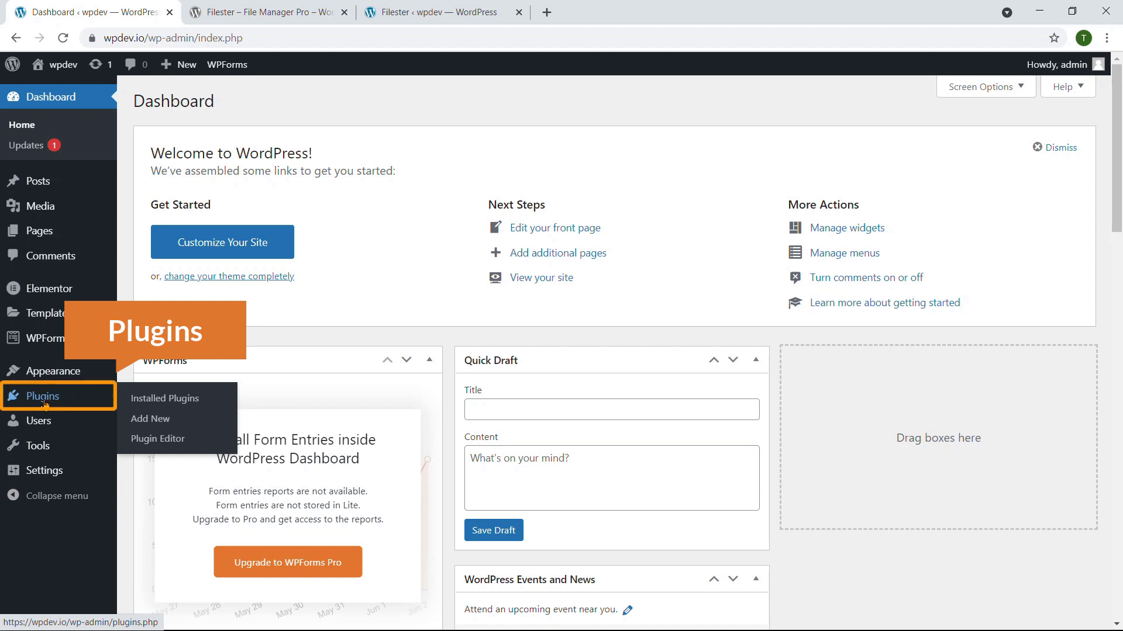
click(159, 421)
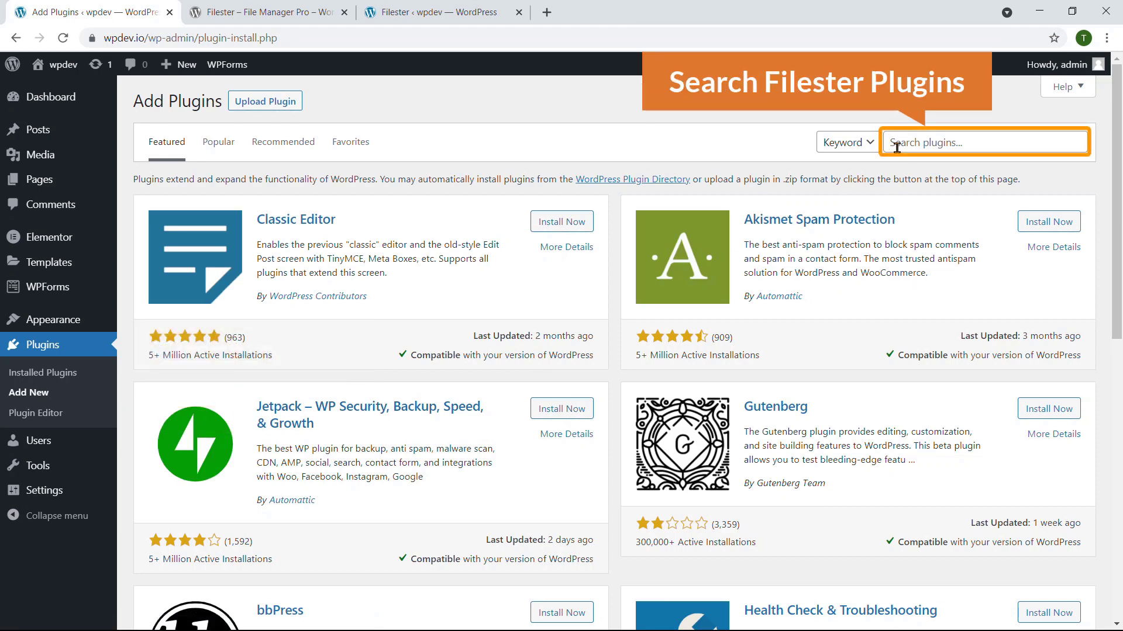
click(896, 147)
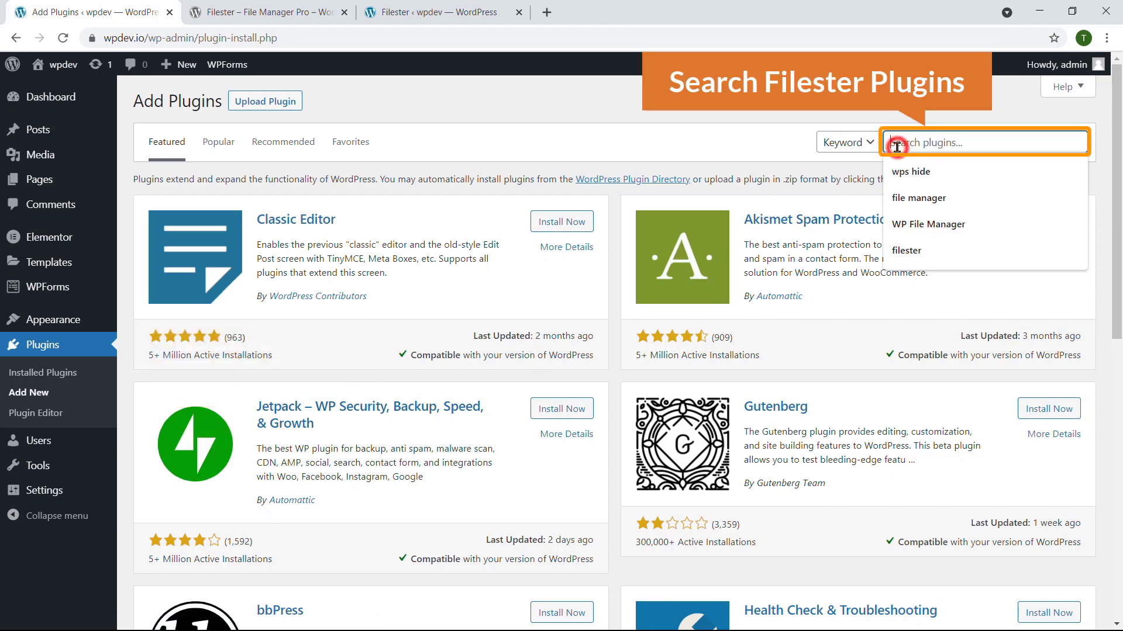
right_click(895, 146)
click(947, 281)
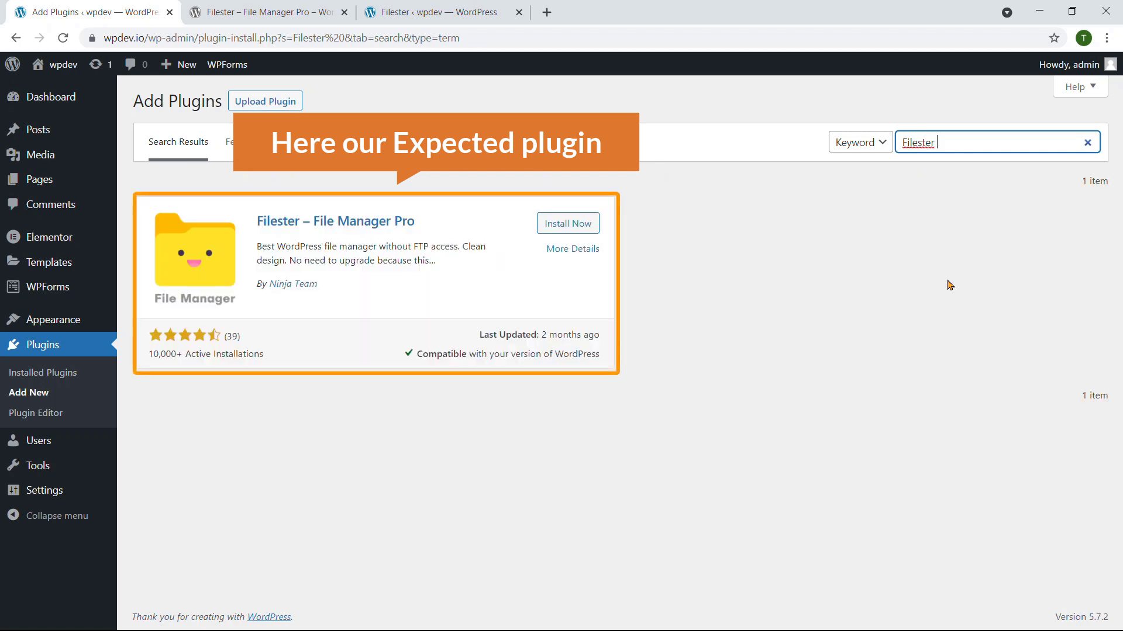
click(573, 228)
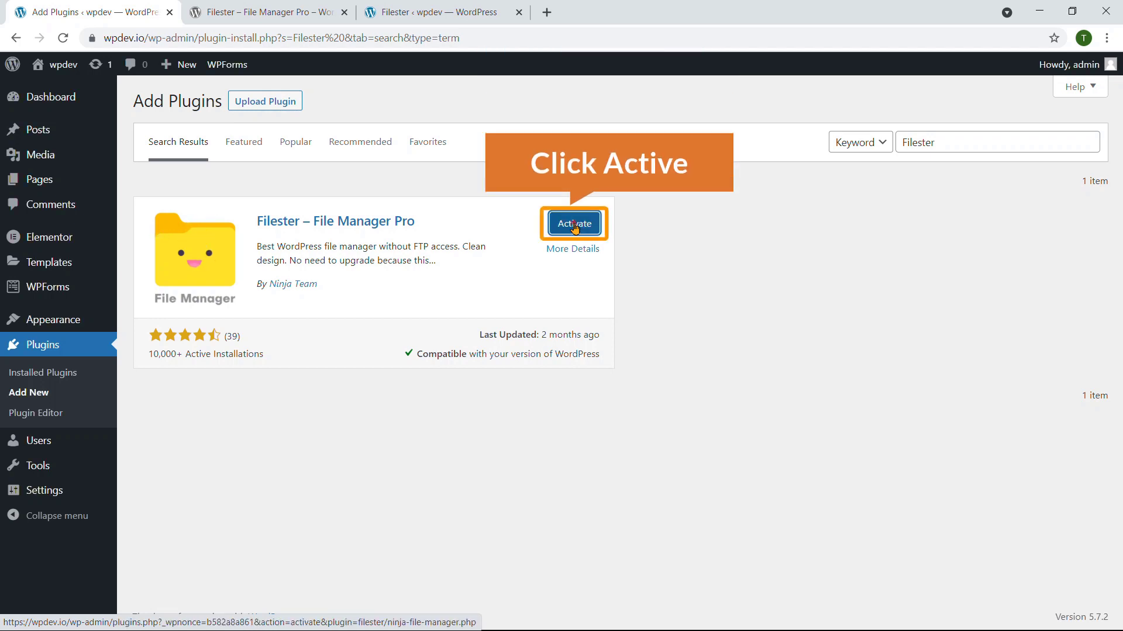
click(574, 227)
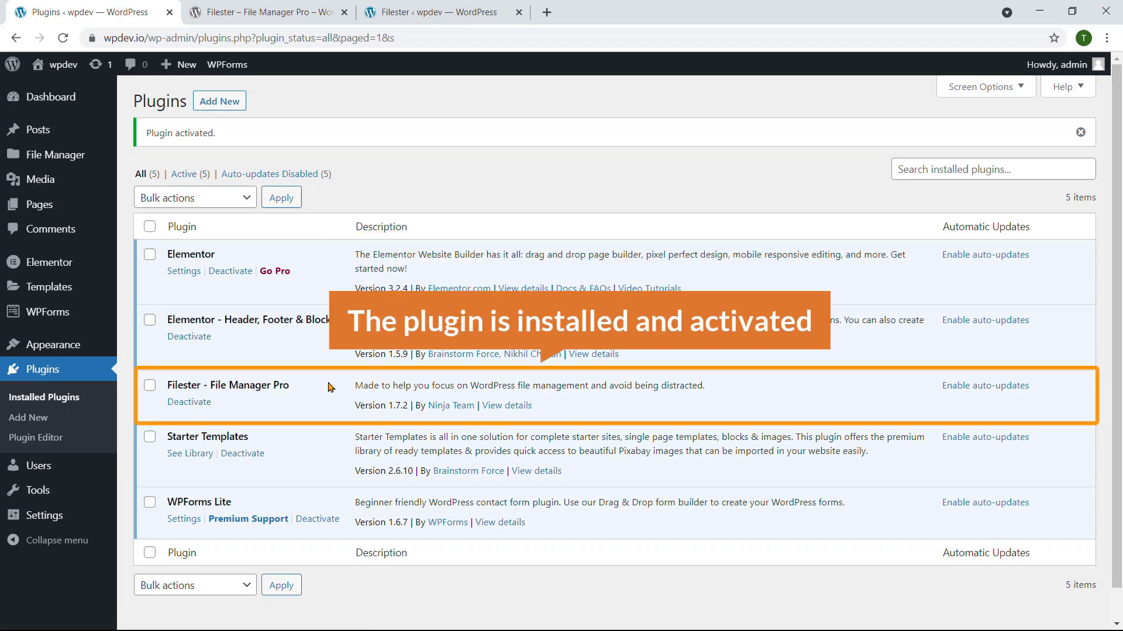
Step: Open Filester's File Manager page from the File Manager sidebar flyout
mouse_move(56, 156)
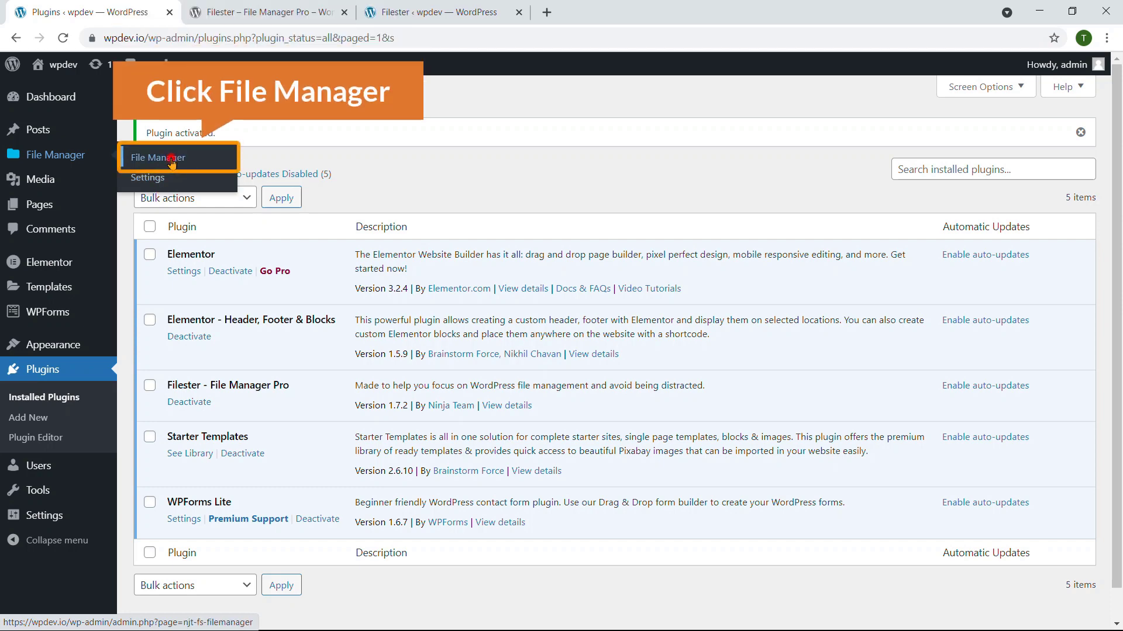
click(171, 161)
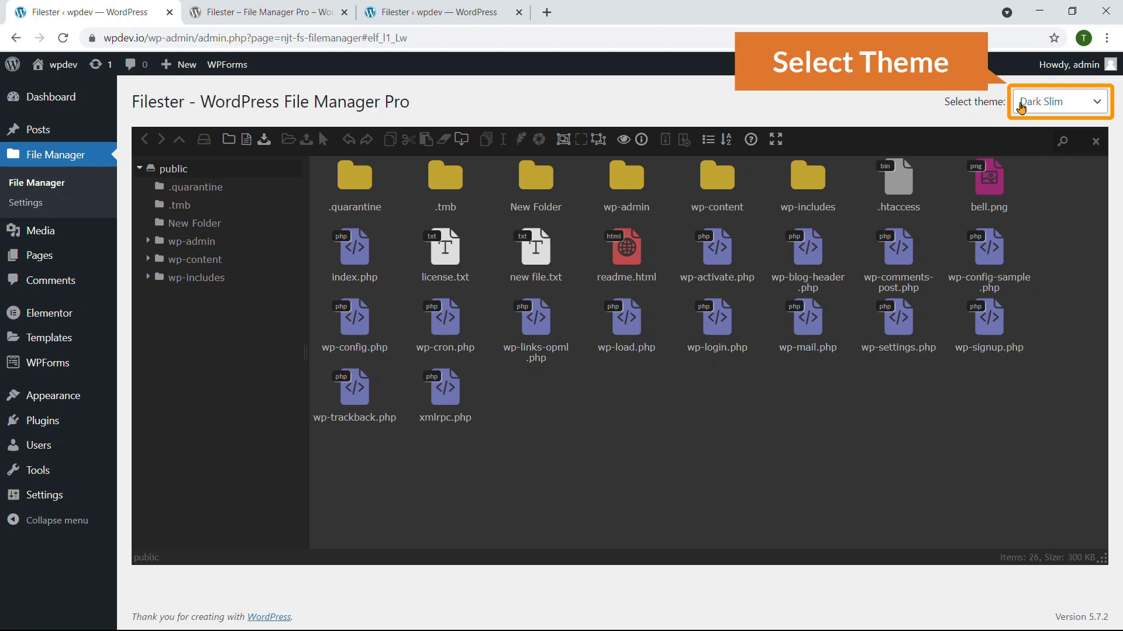
Step: Cycle the Select theme dropdown through Default Elfinder and Dark Slim, ending on Material
click(1035, 104)
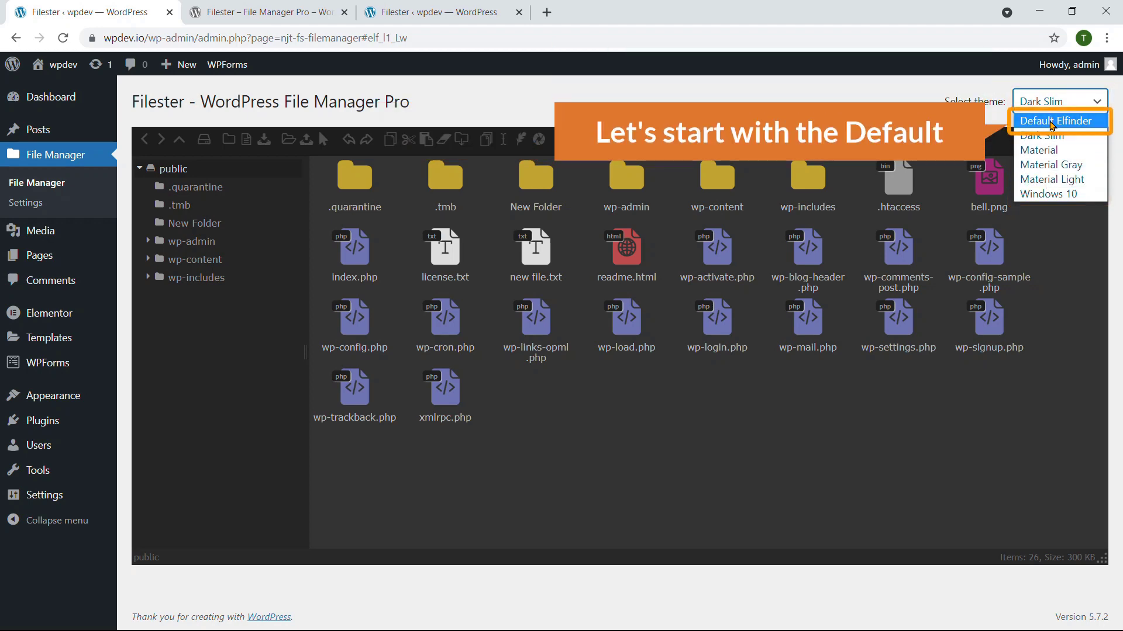
click(1050, 121)
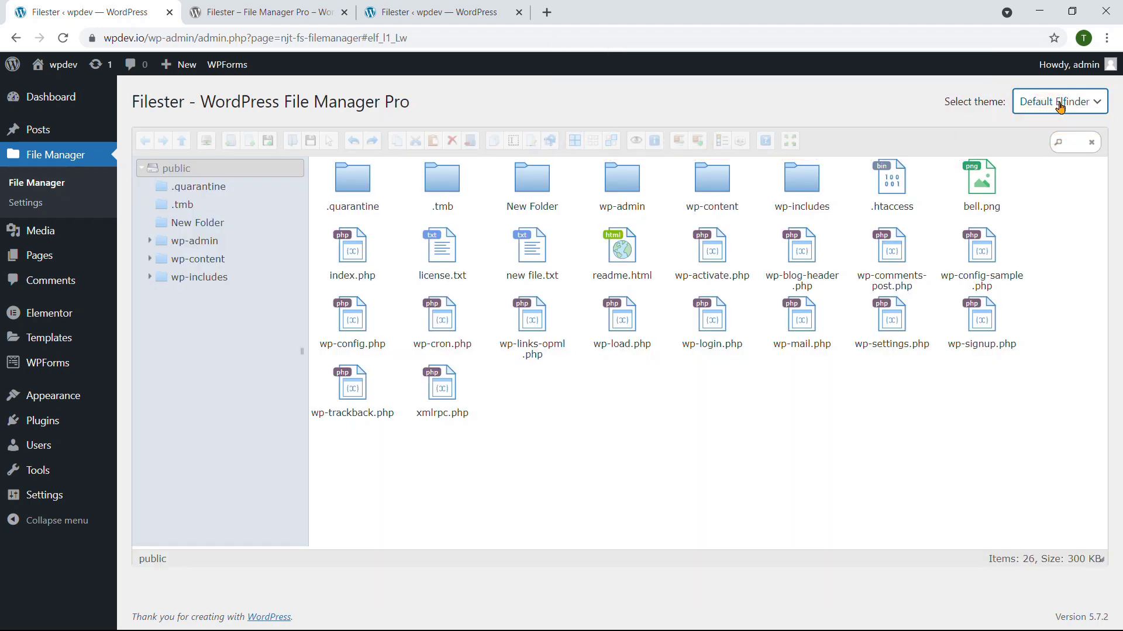
click(1064, 110)
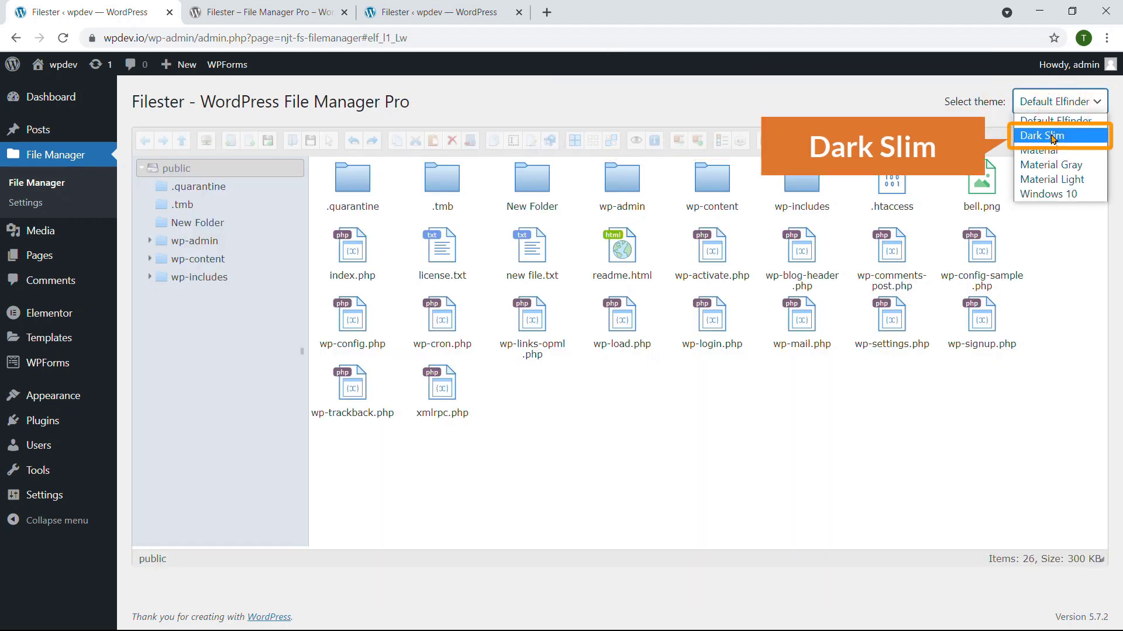
click(1051, 136)
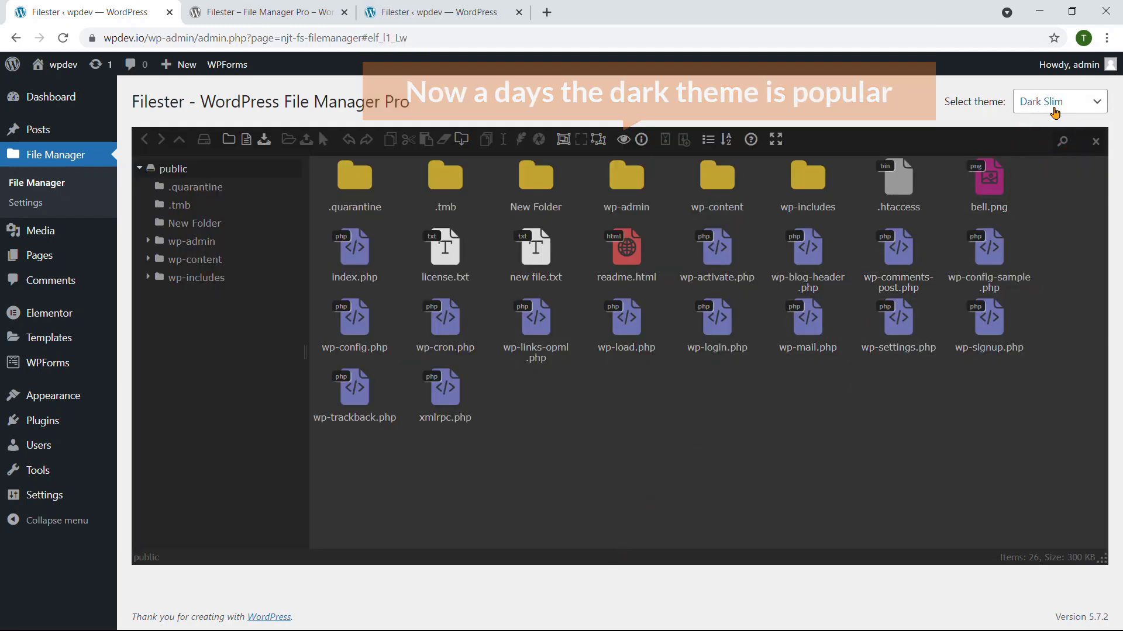
click(1052, 108)
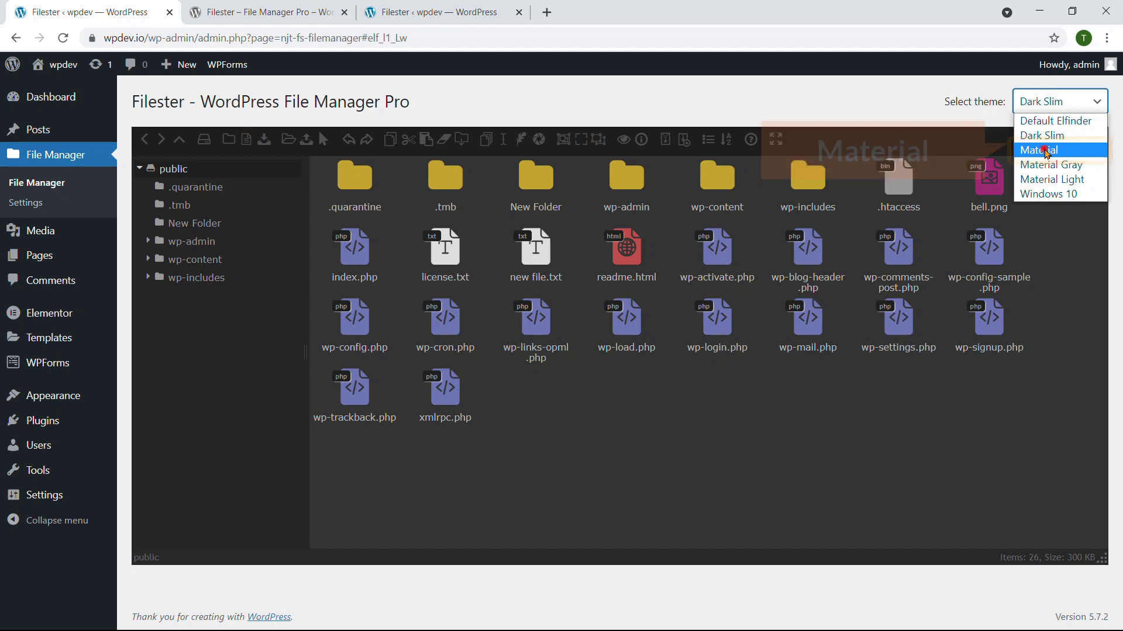
click(1046, 152)
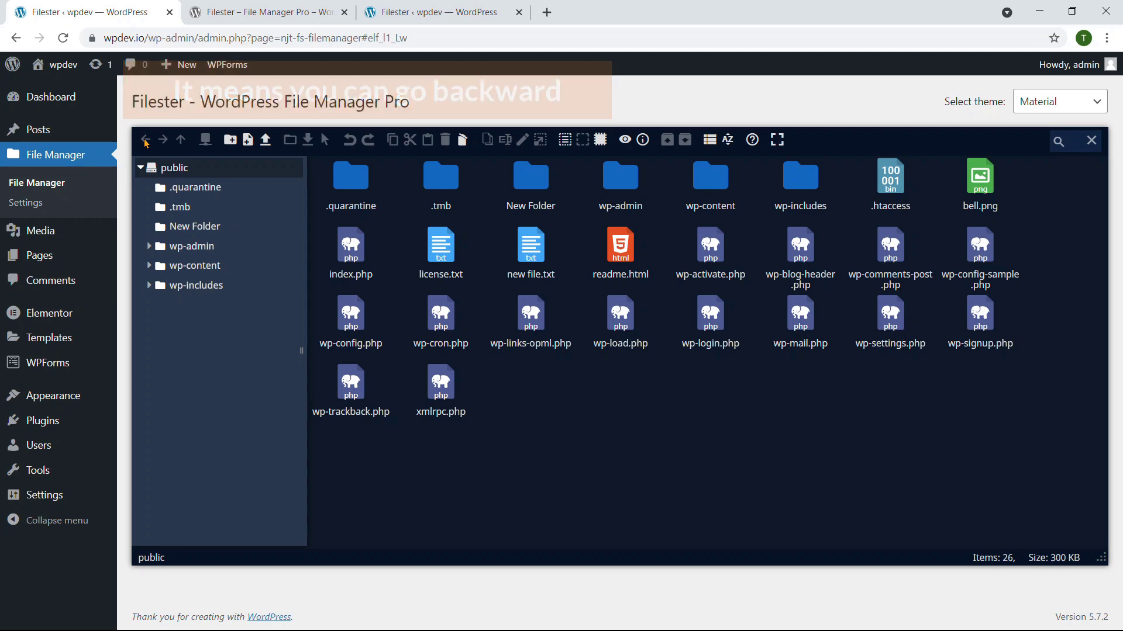
Step: Open wp-admin, then try the Back, Forward and Up navigation buttons to return to public
double_click(625, 182)
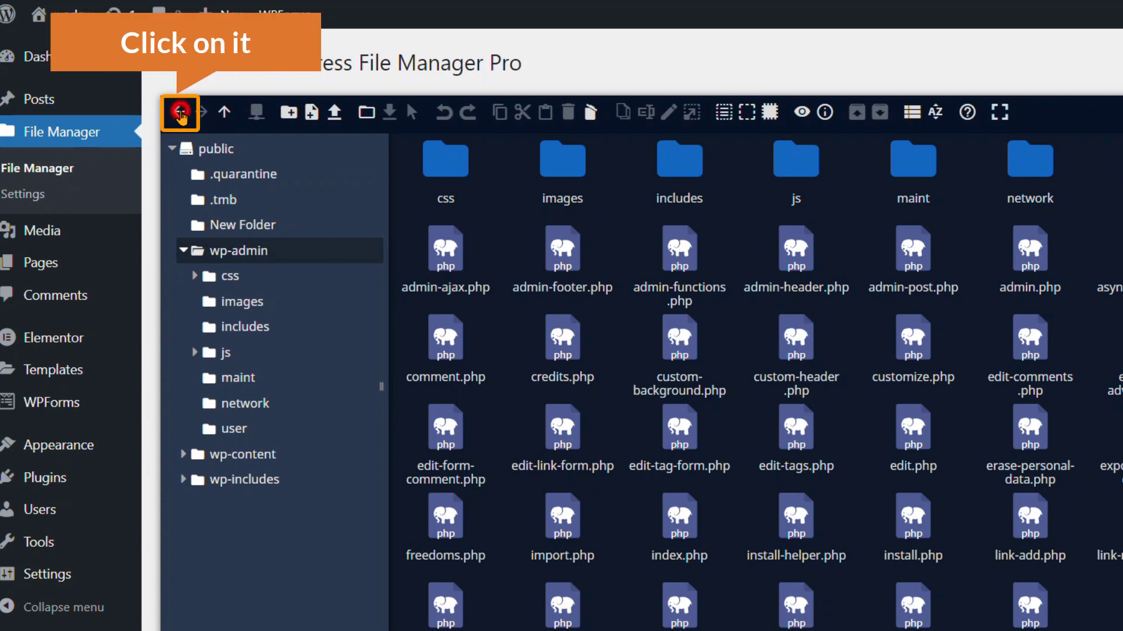
click(181, 117)
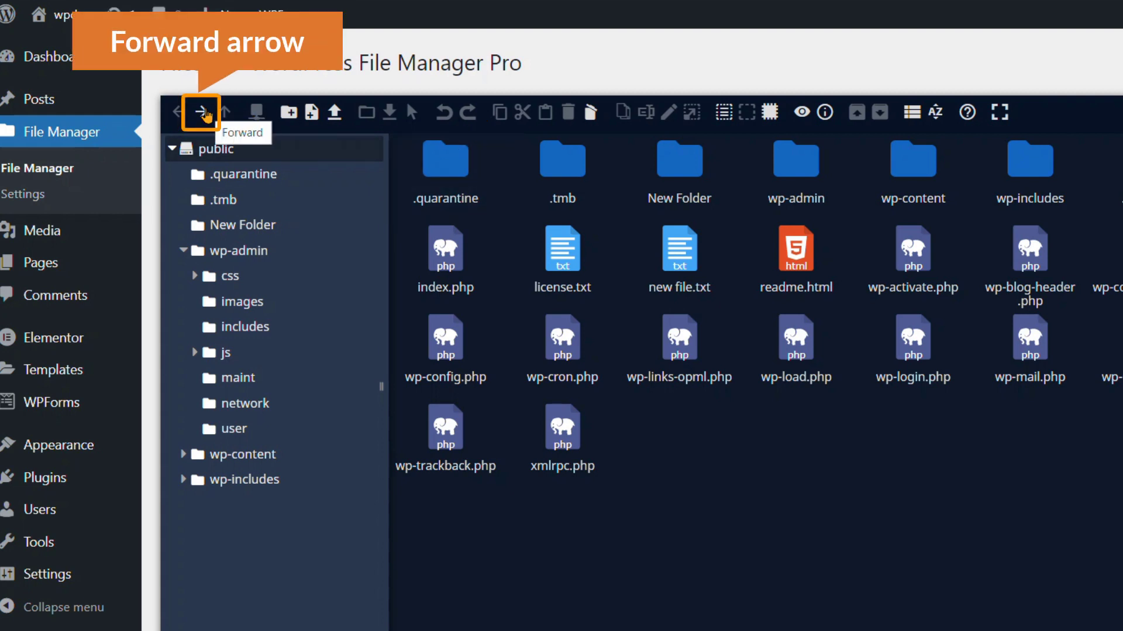
click(202, 113)
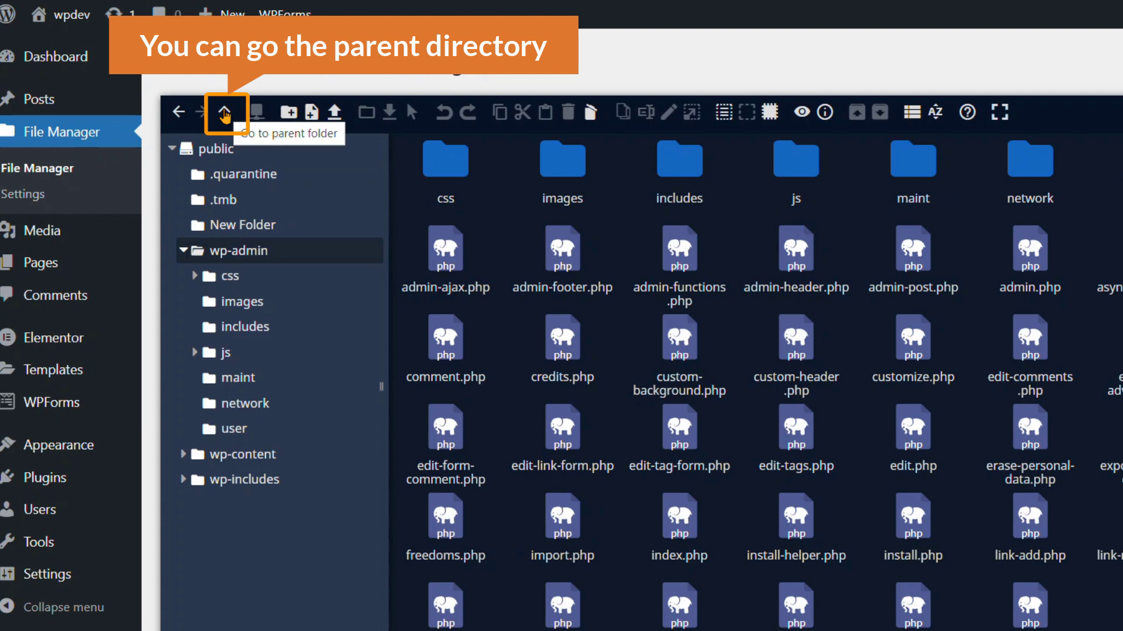
click(224, 113)
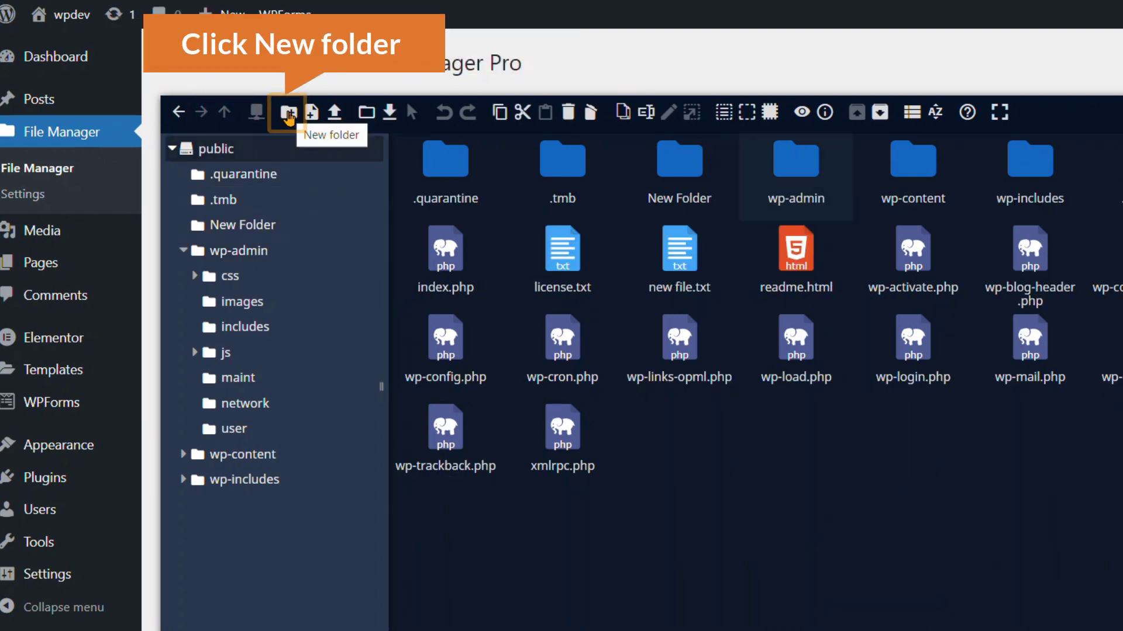
Step: Create a new folder named 'Test Folder' in the public directory
click(289, 113)
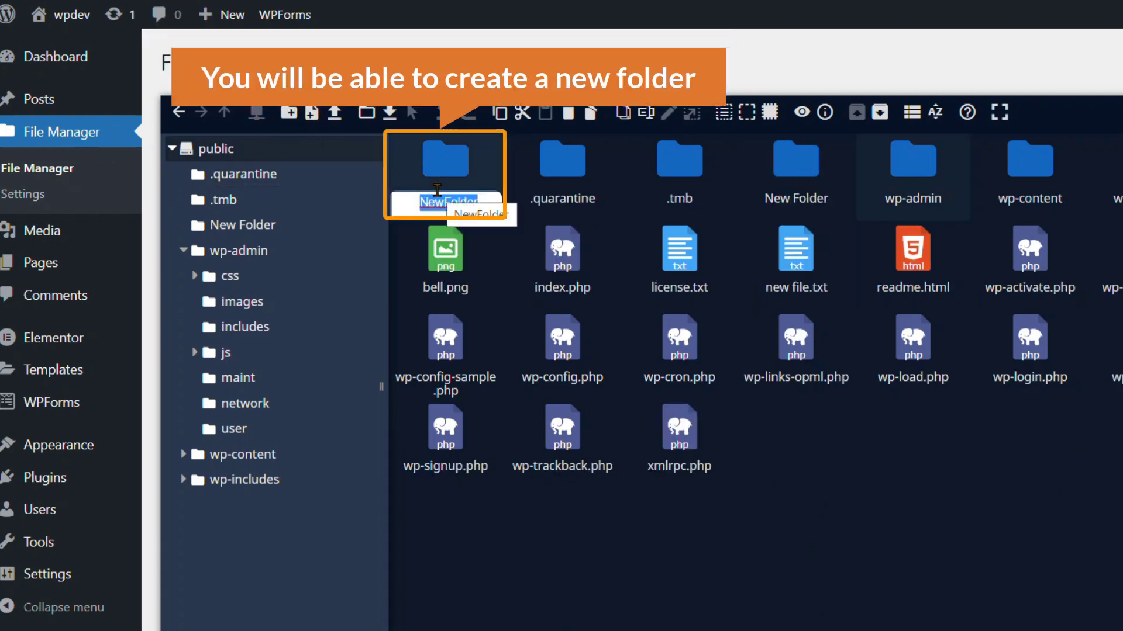
text(Test)
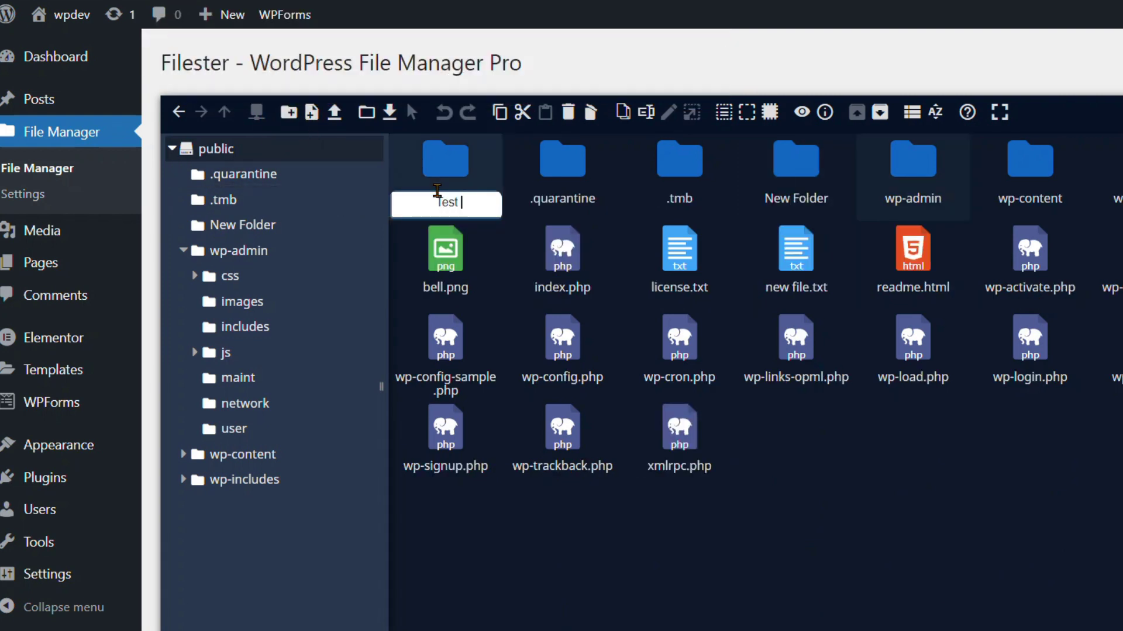
text( Folde)
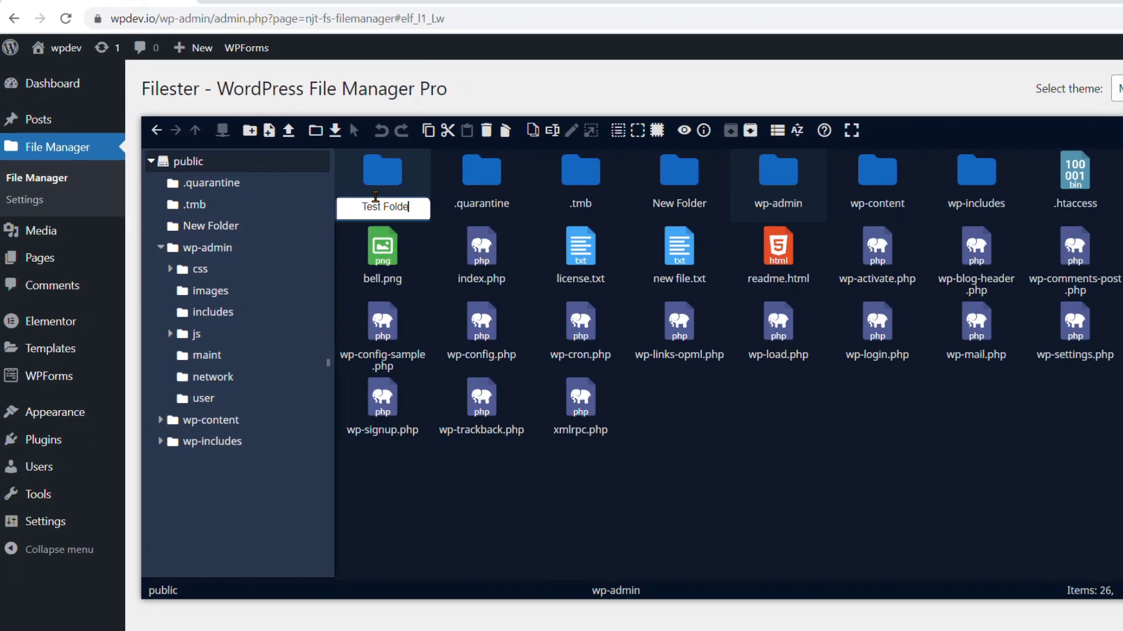
text(r)
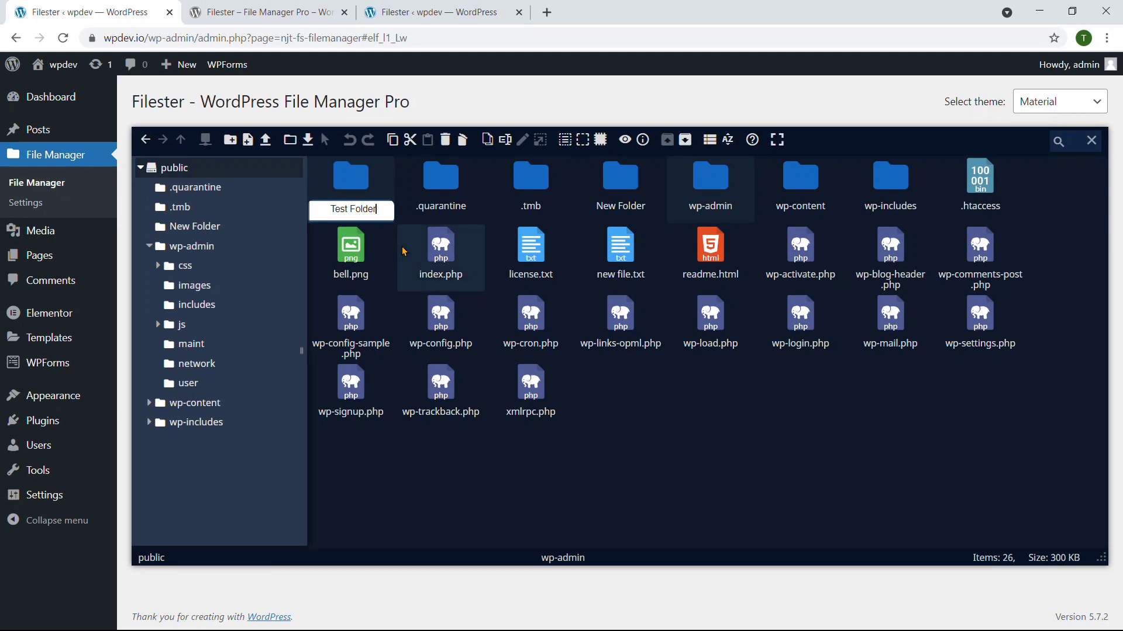
key(Return)
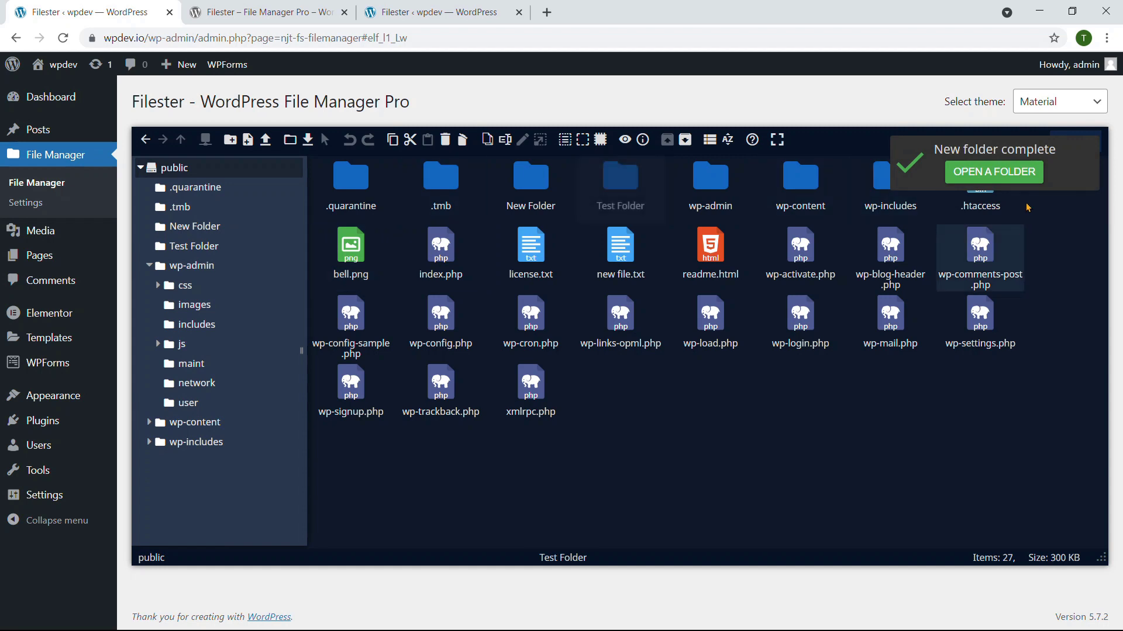
click(920, 431)
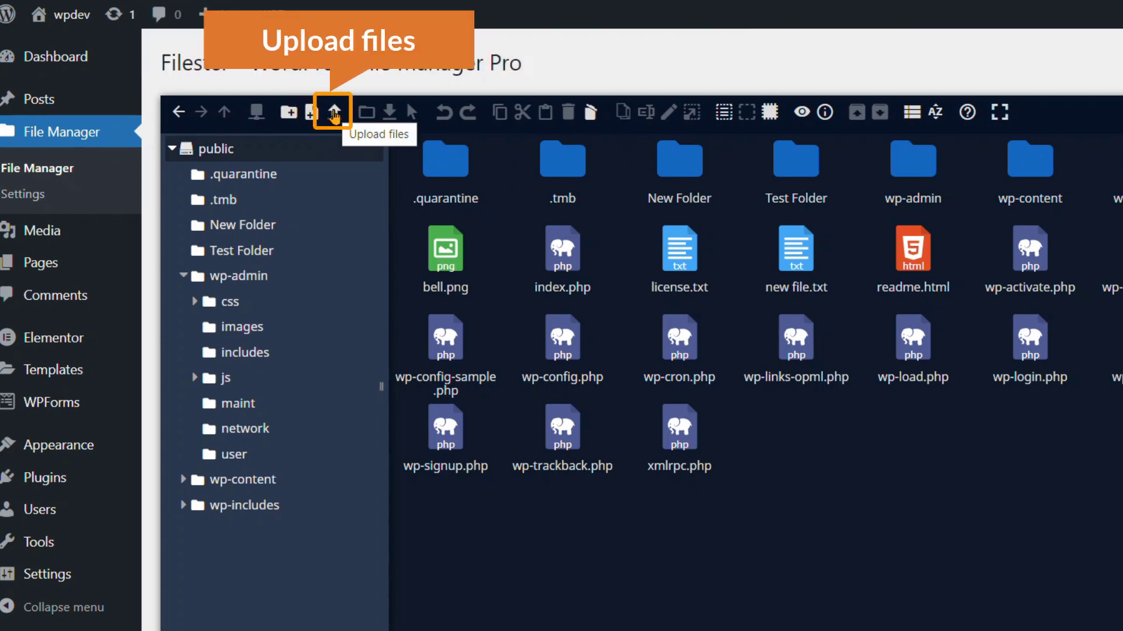
click(335, 115)
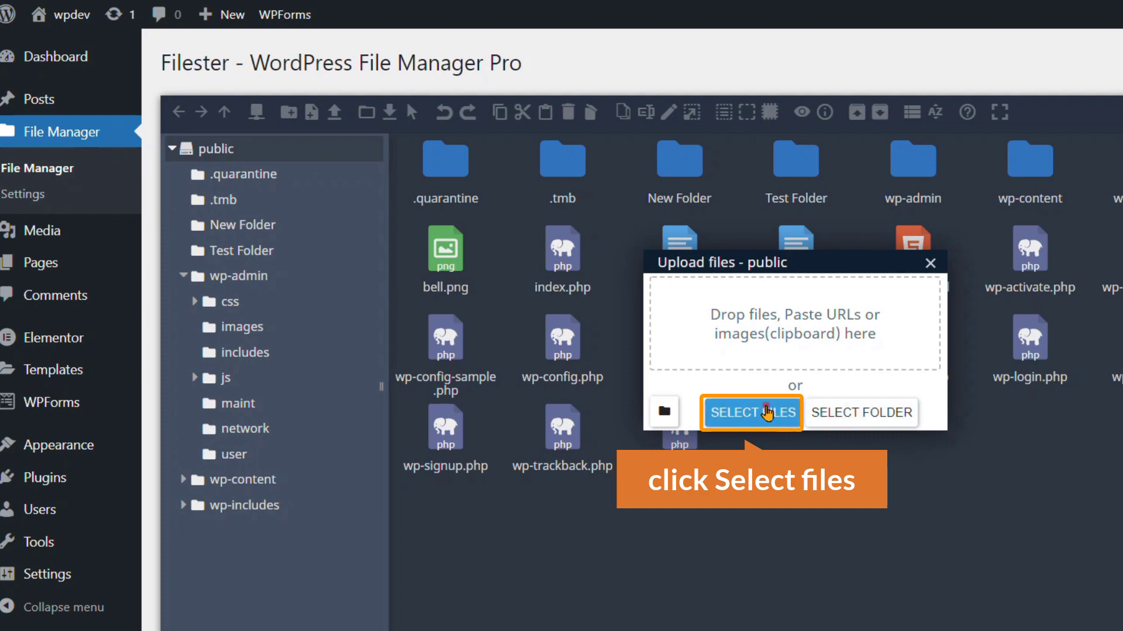
click(766, 409)
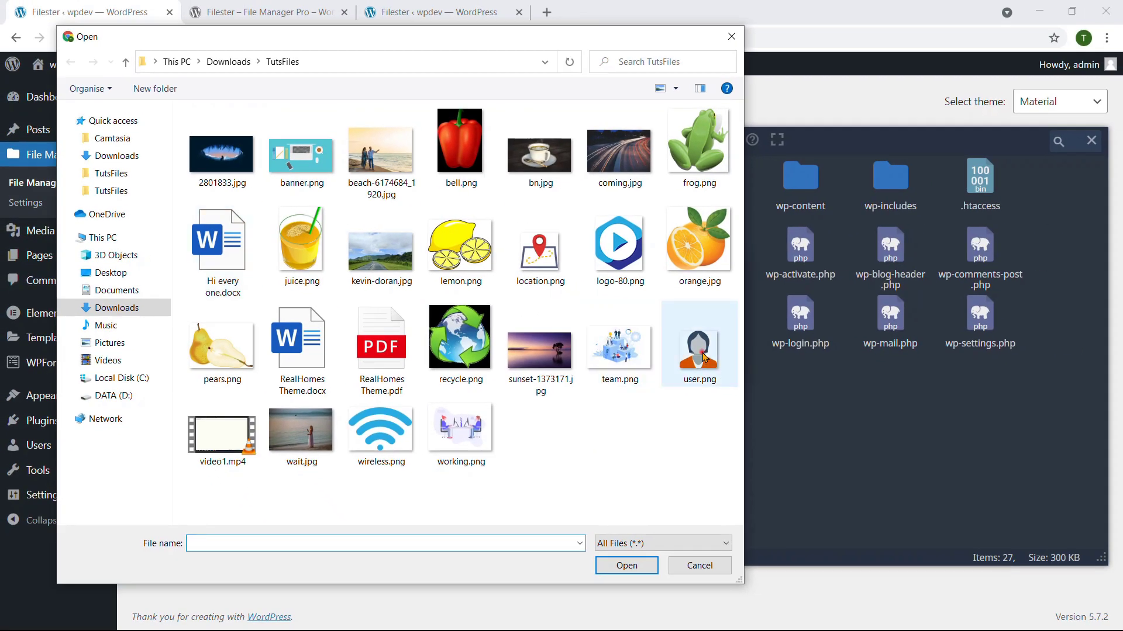
double_click(704, 358)
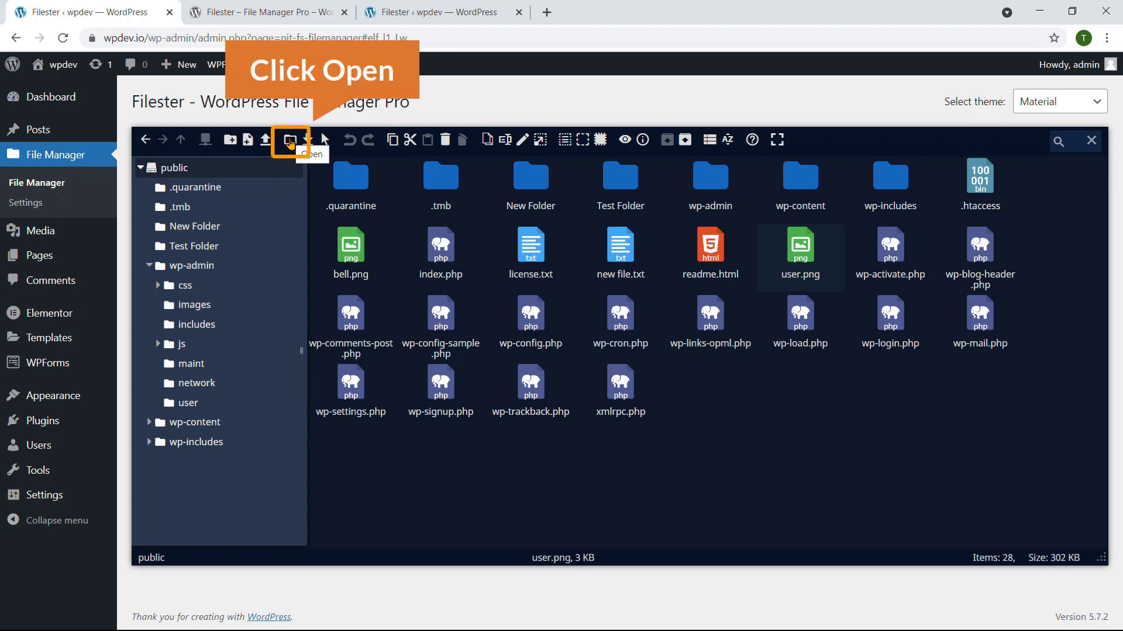
click(291, 142)
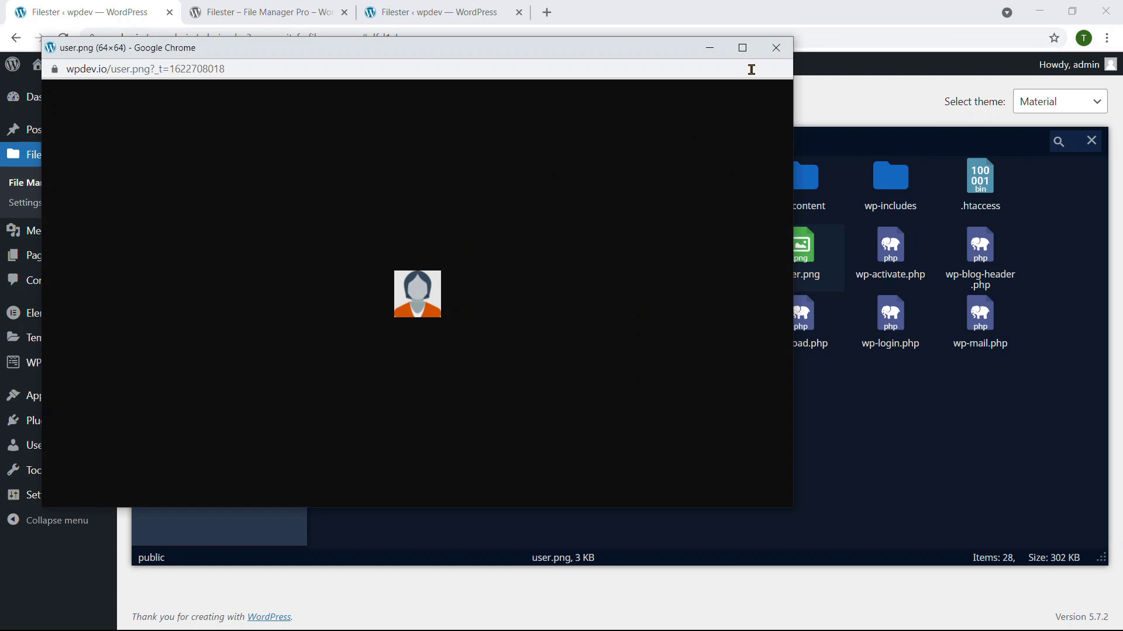
click(776, 47)
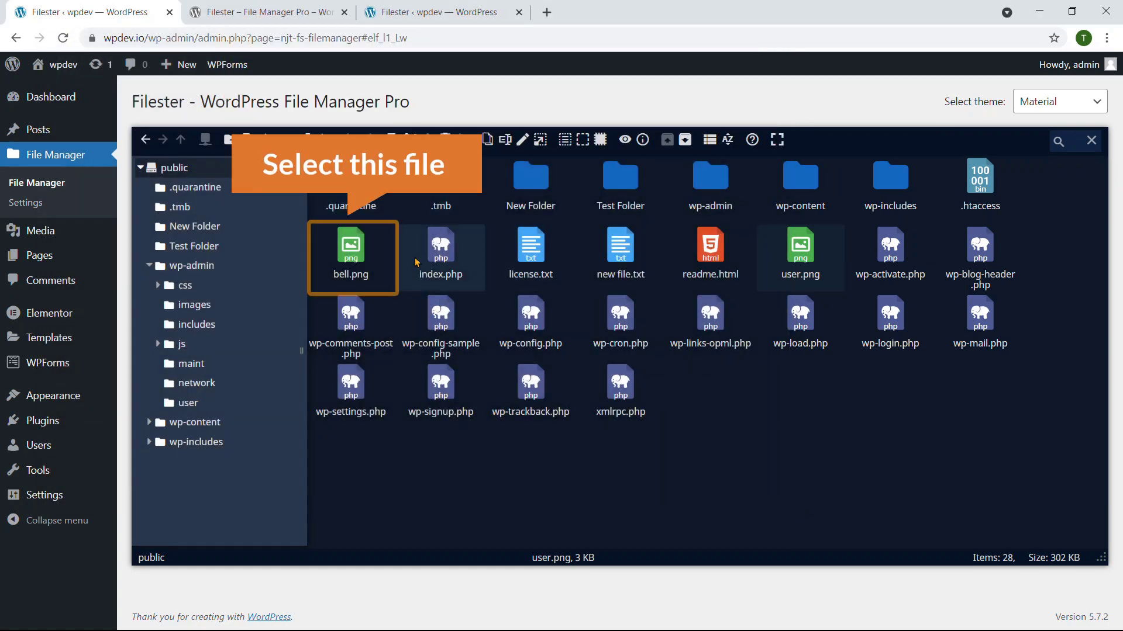
Step: Download bell.png, then delete user.png and confirm REMOVE
click(356, 245)
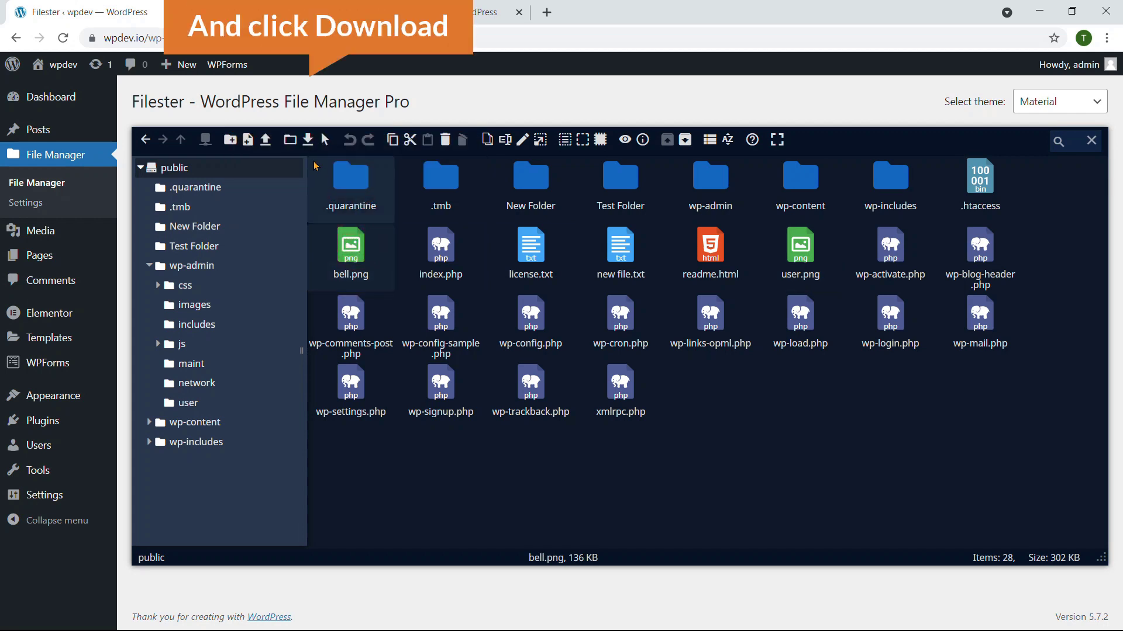
click(308, 140)
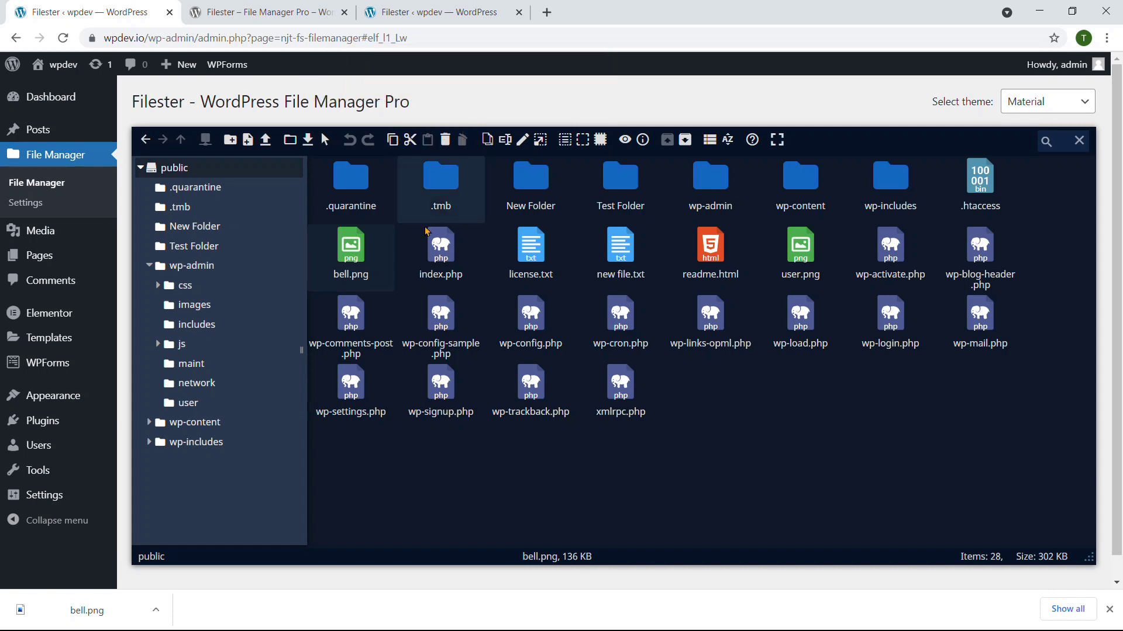
click(801, 248)
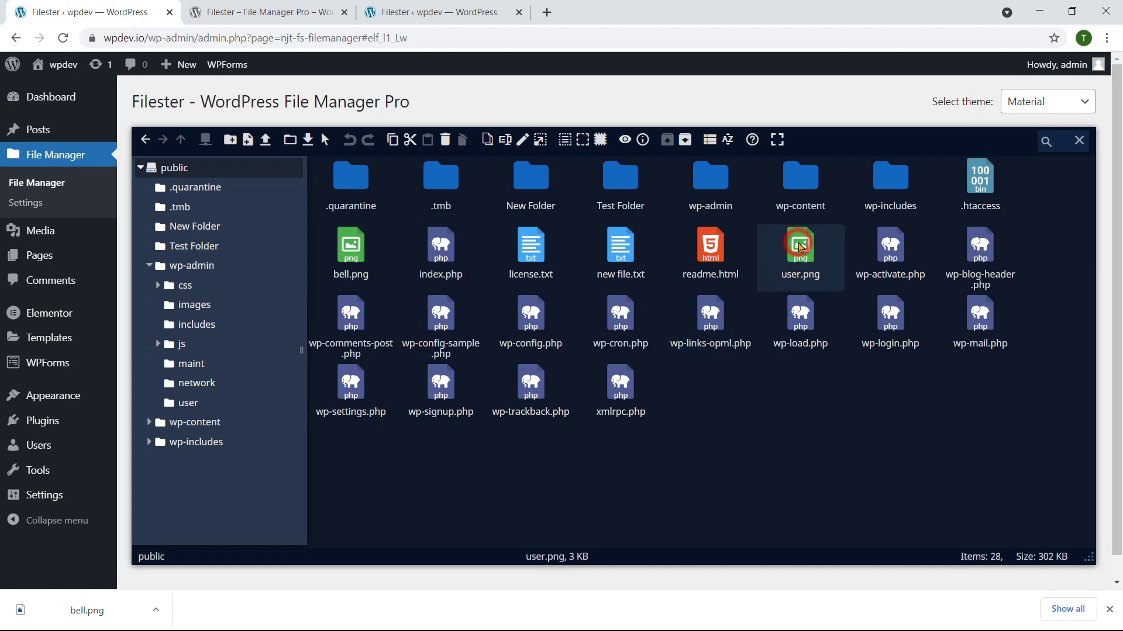
click(445, 140)
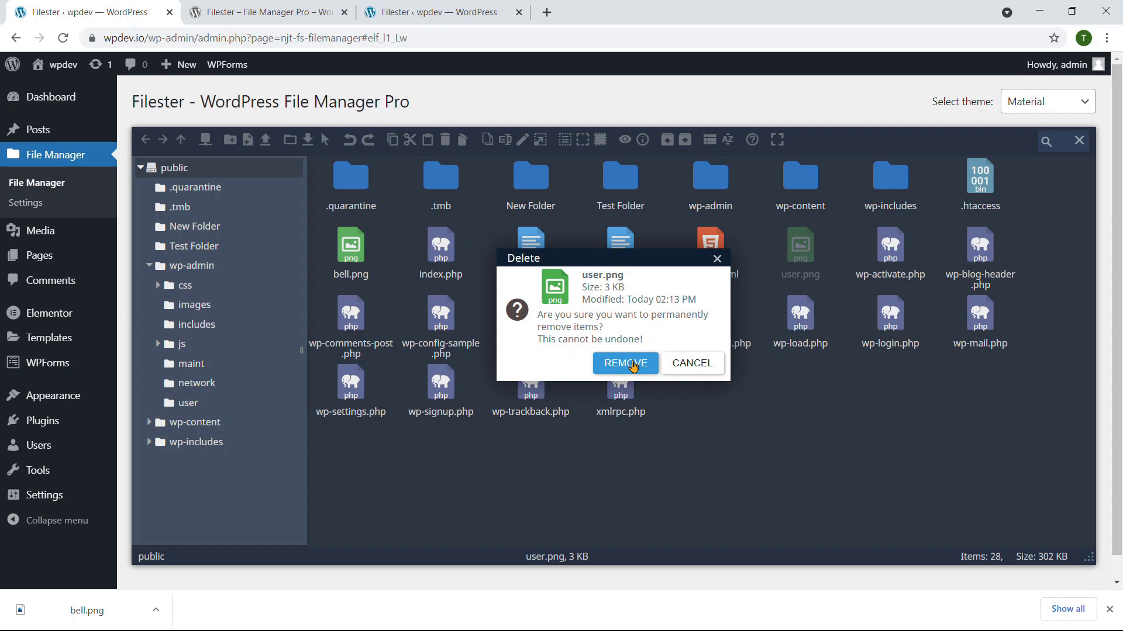
click(632, 363)
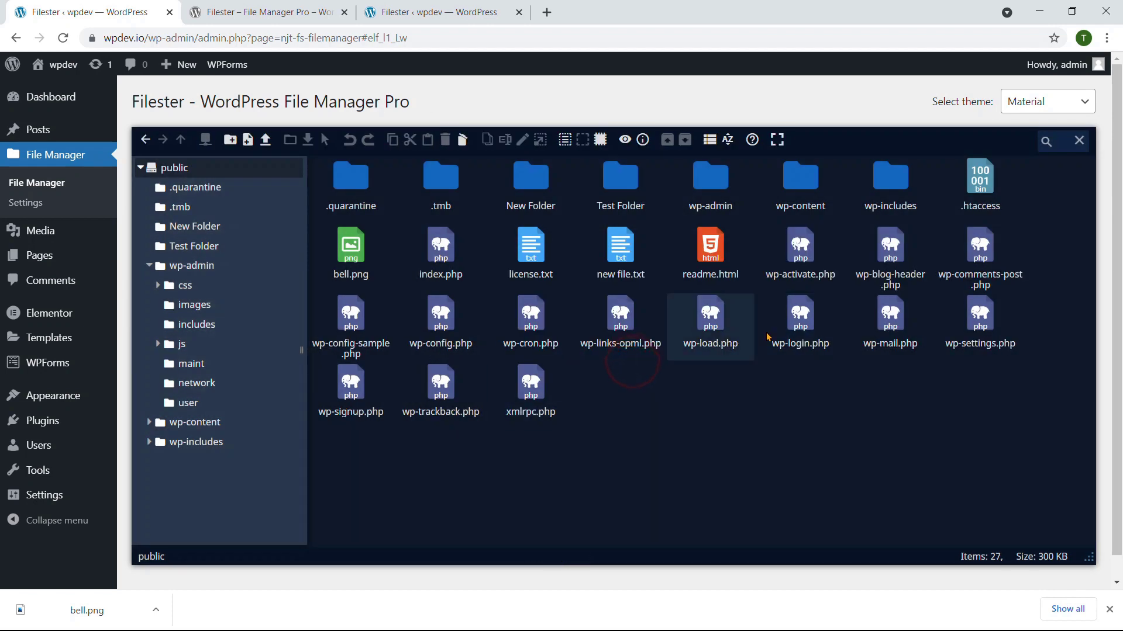
Step: Duplicate license.txt to produce the 19 KB license copy 1.txt
click(529, 319)
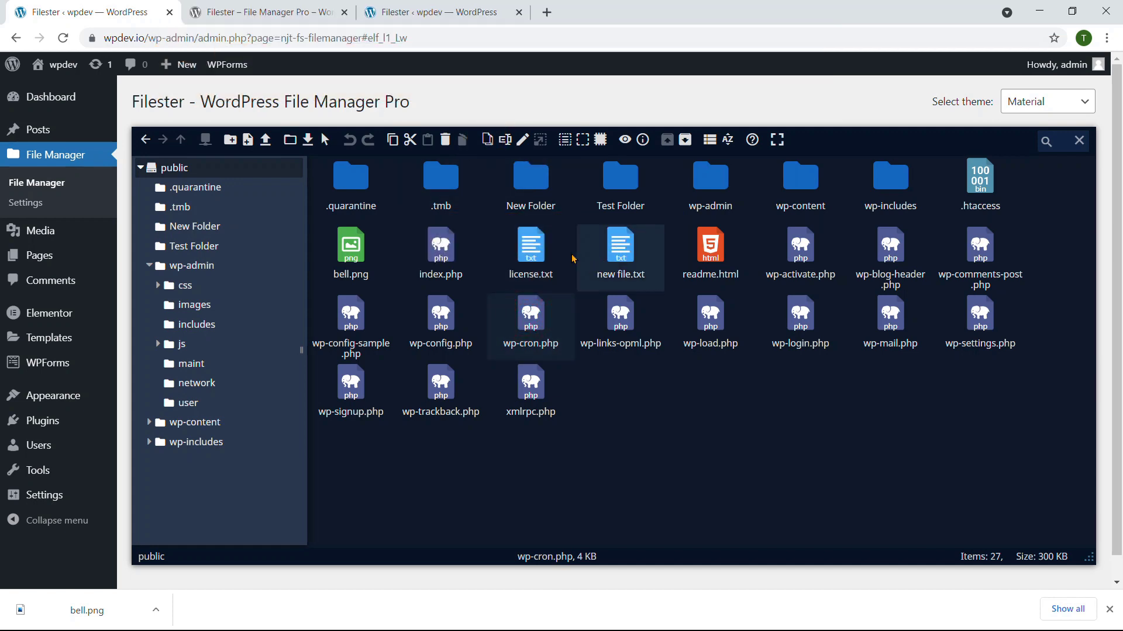
click(531, 245)
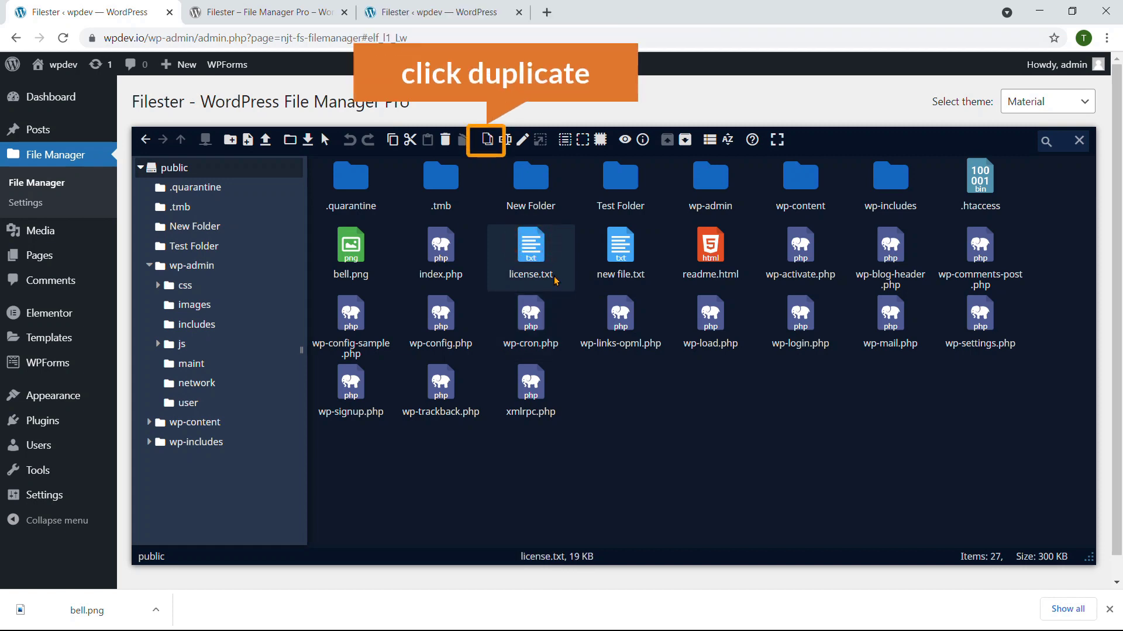
click(489, 140)
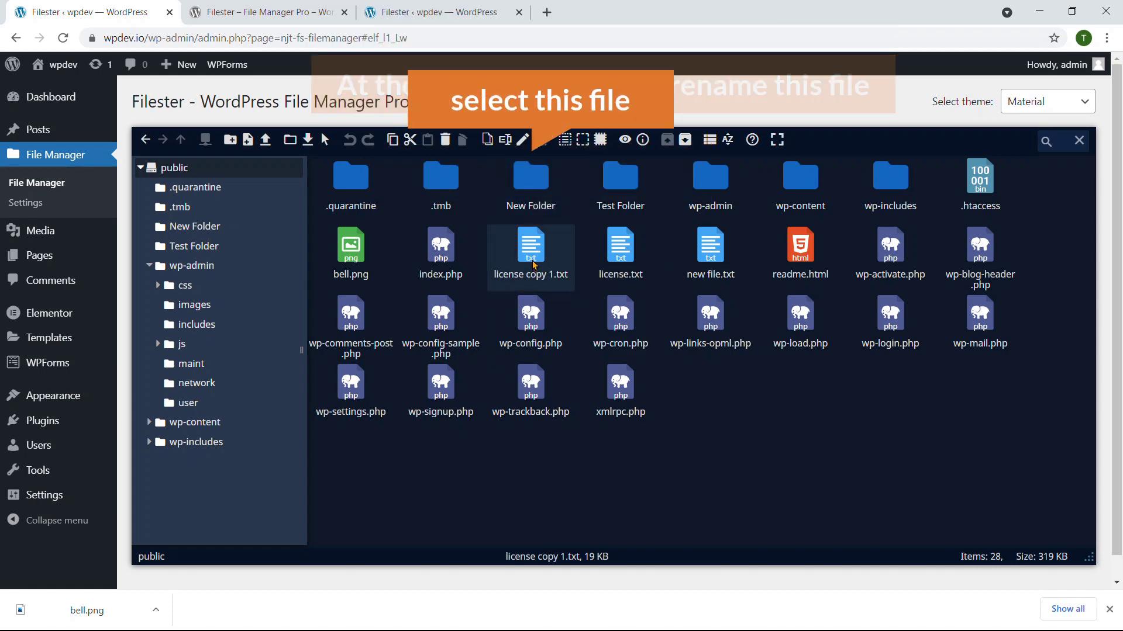
Step: Rename license copy 1.txt to rename.txt
click(505, 141)
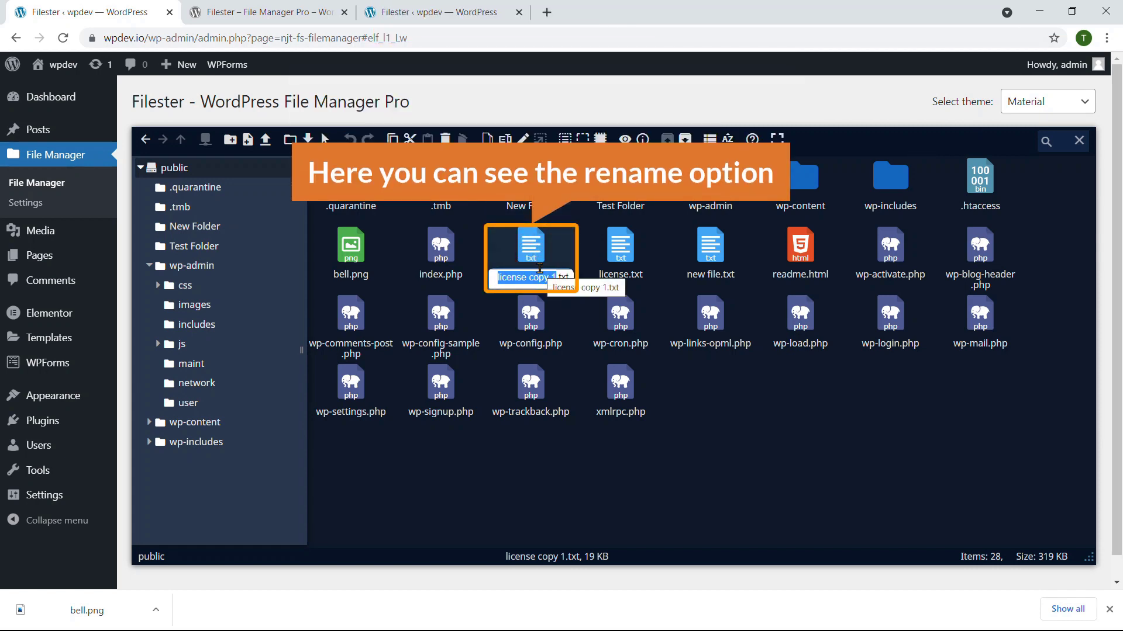
text(rename)
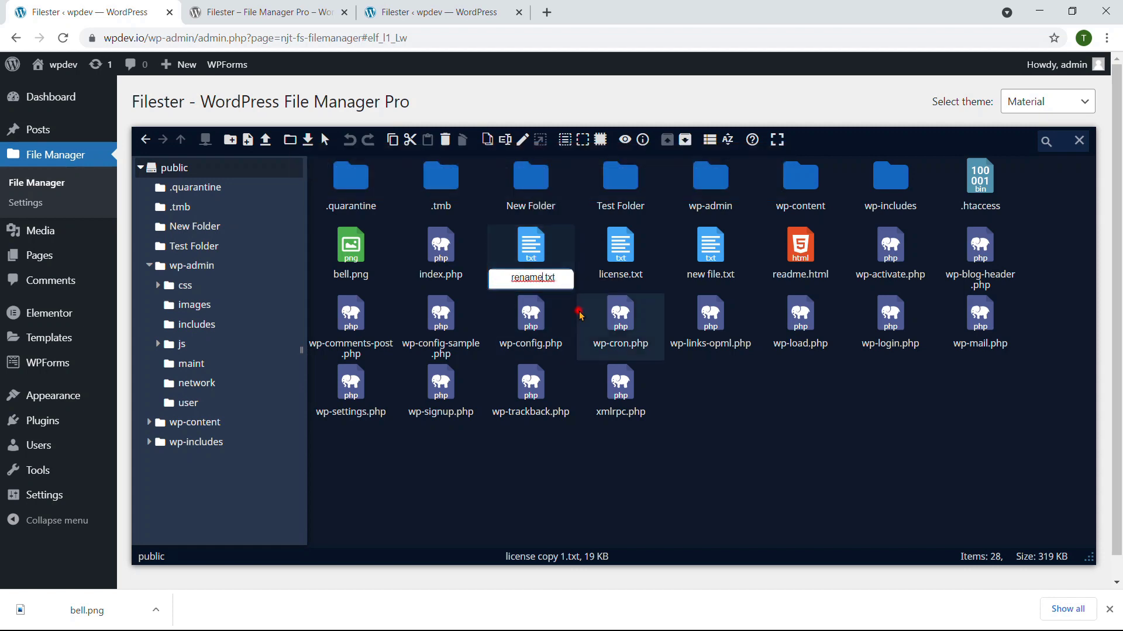
key(Return)
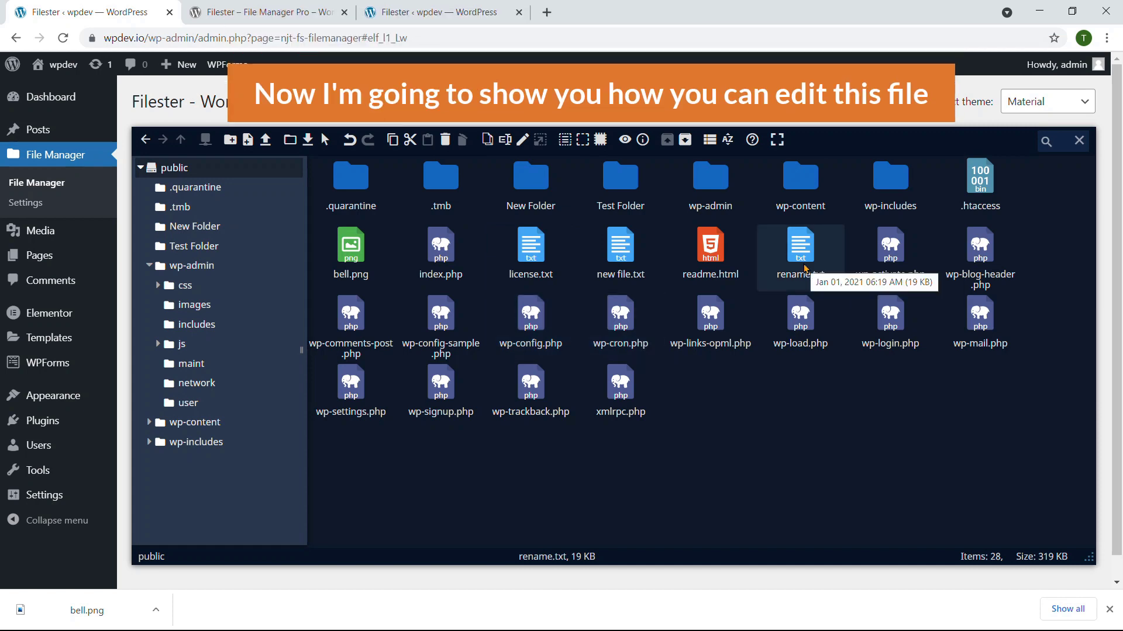
click(531, 310)
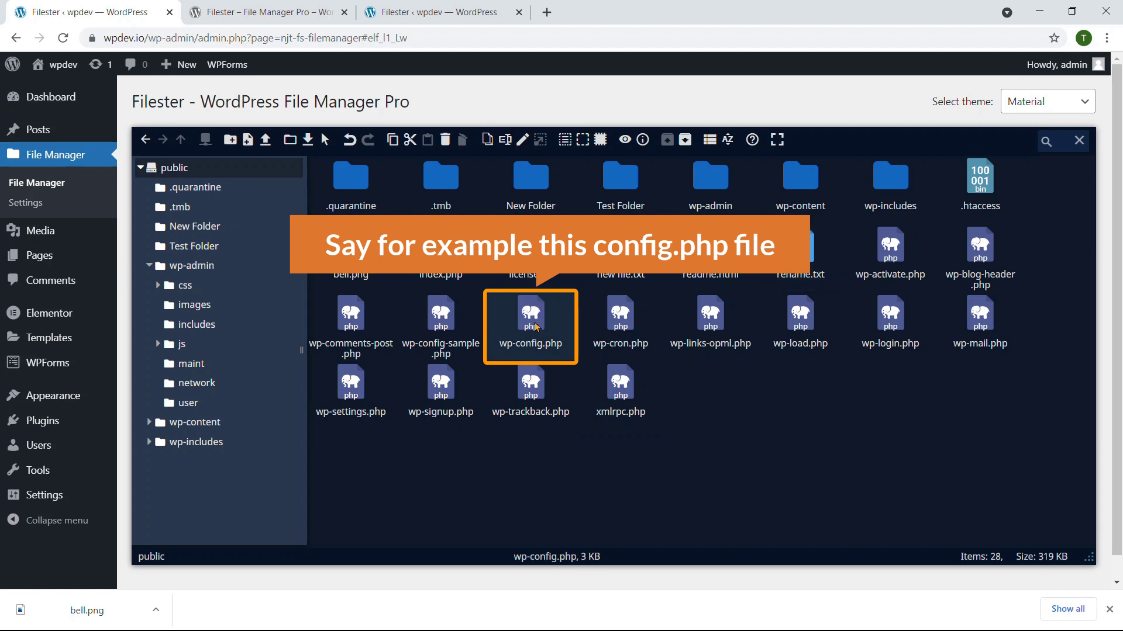
click(522, 141)
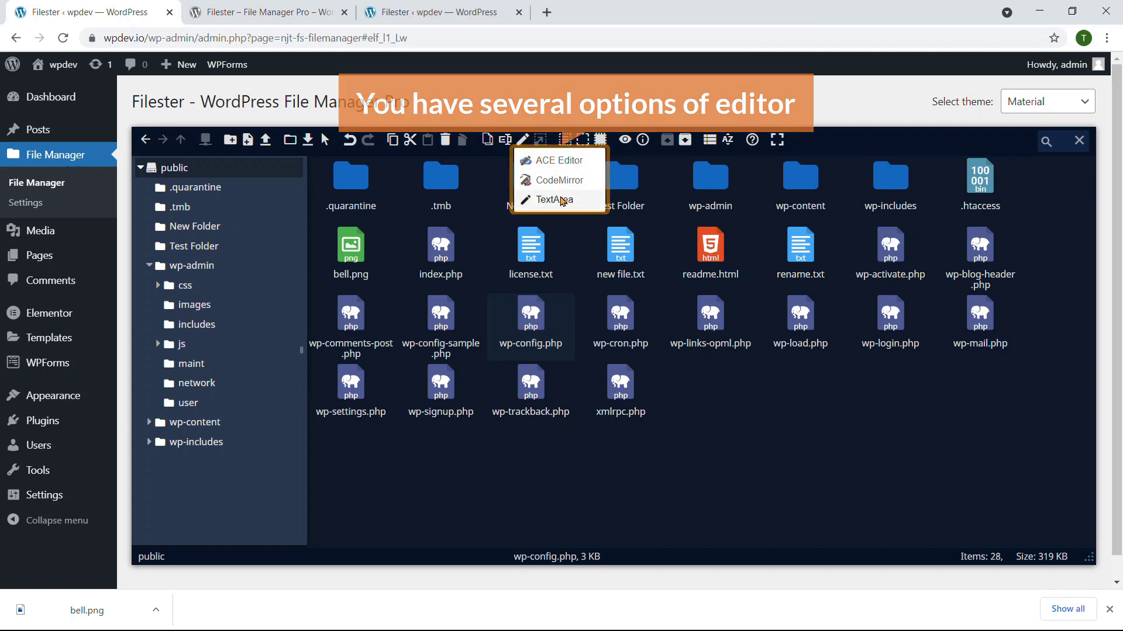
click(551, 199)
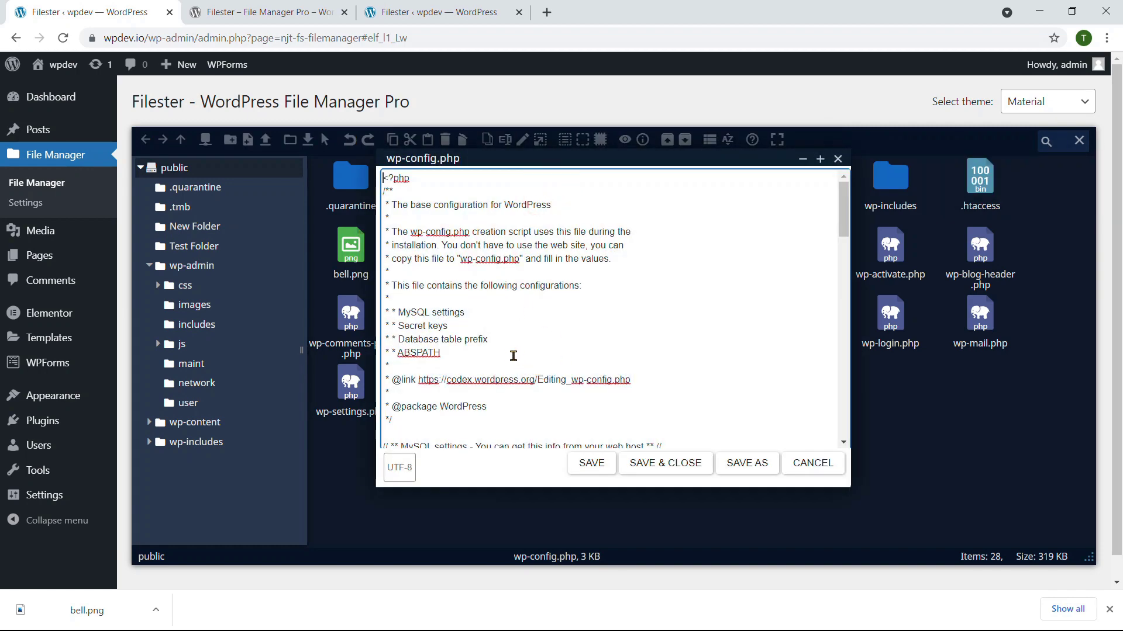
scroll(516, 363, down, 3)
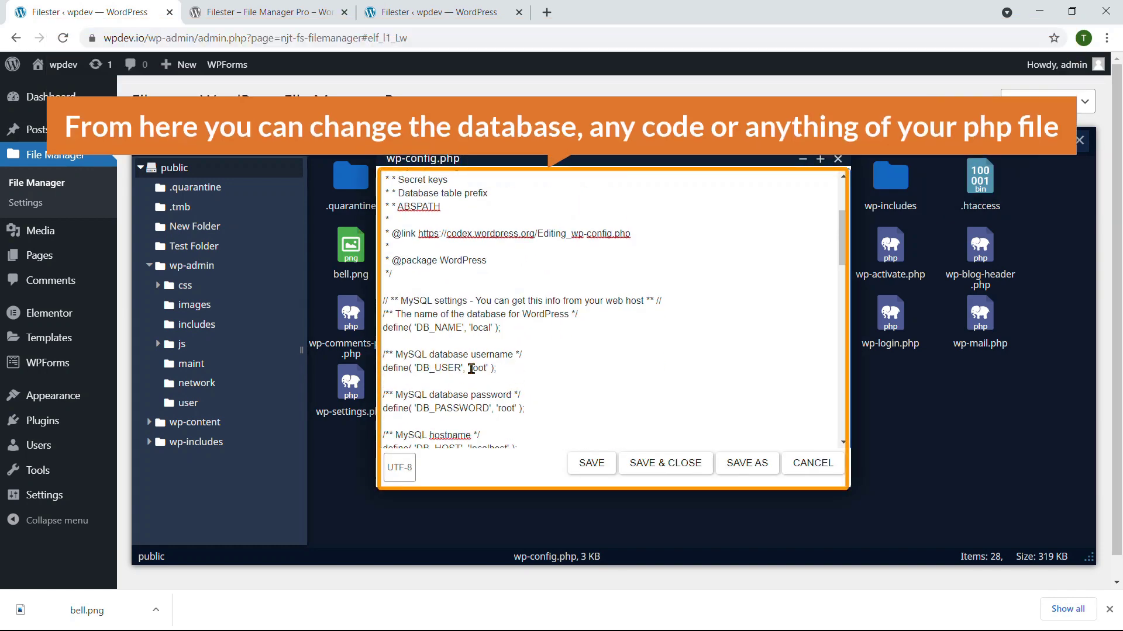
scroll(486, 371, down, 2)
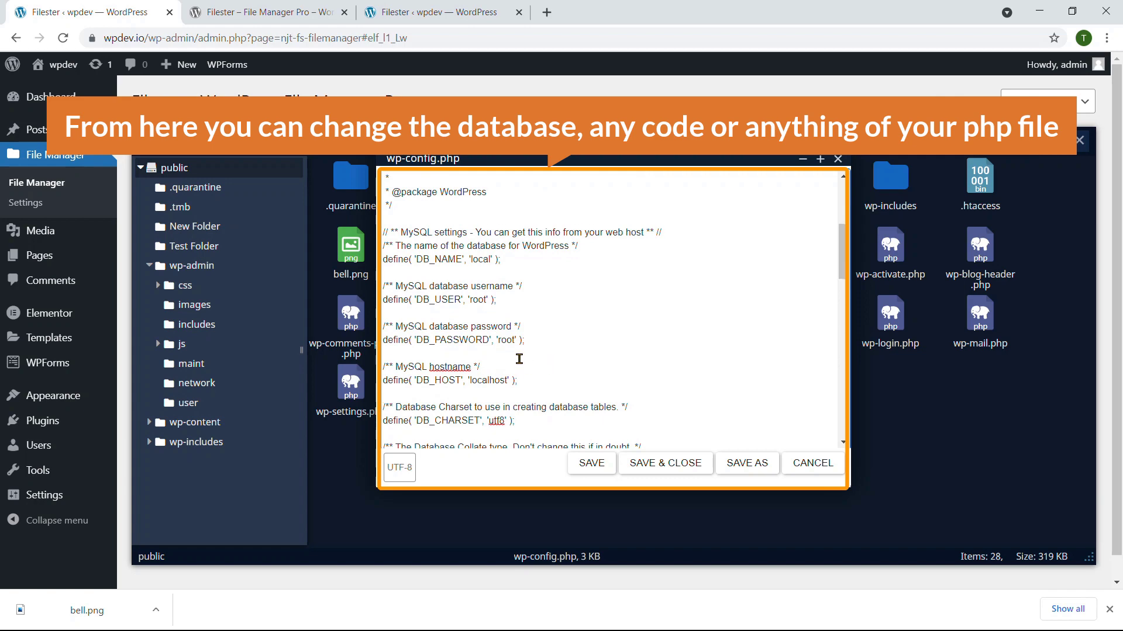
scroll(508, 346, up, 5)
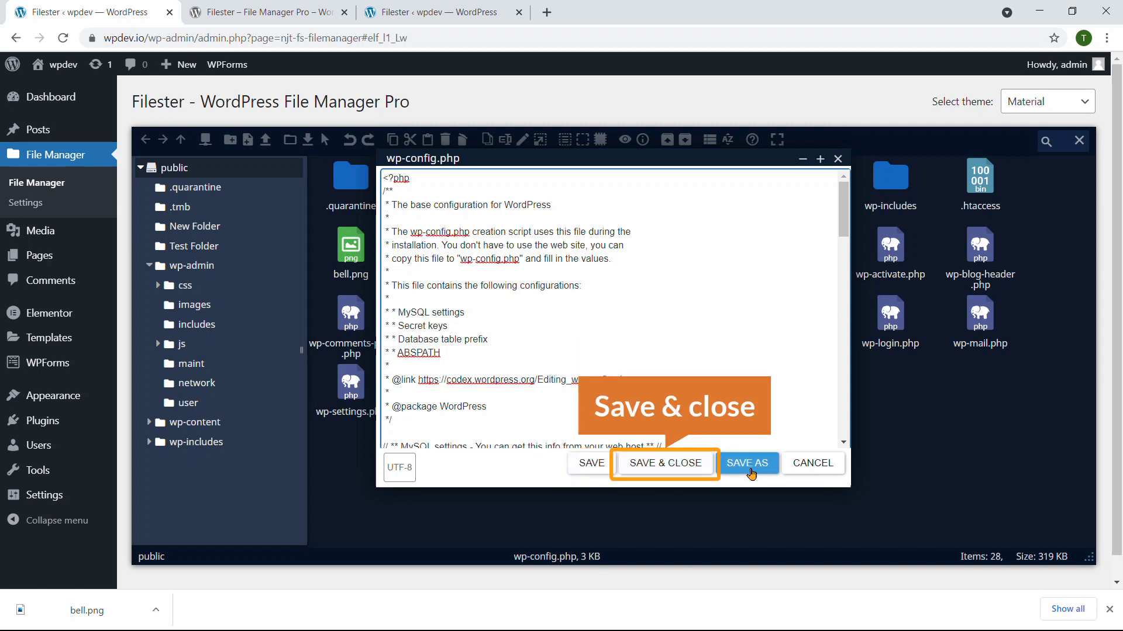
click(659, 465)
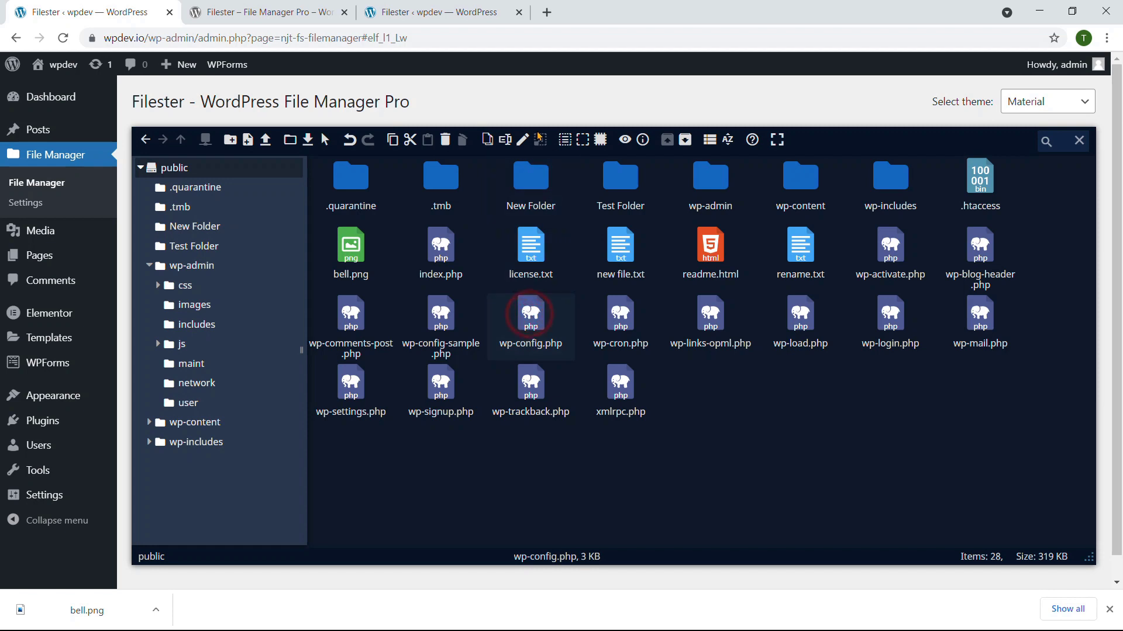
click(566, 143)
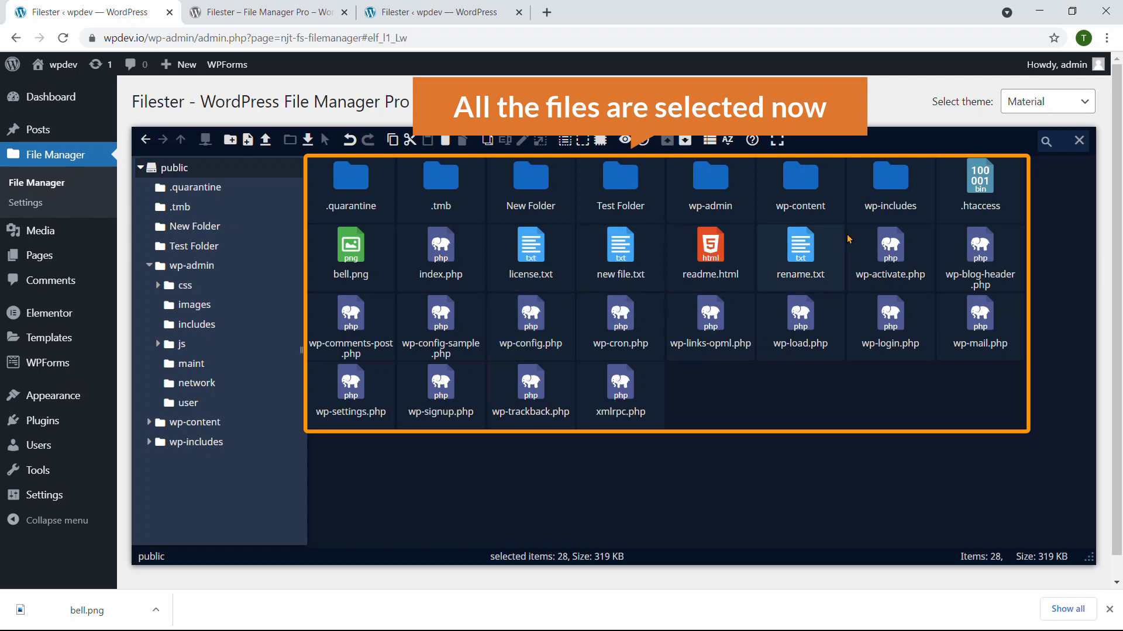
click(1057, 102)
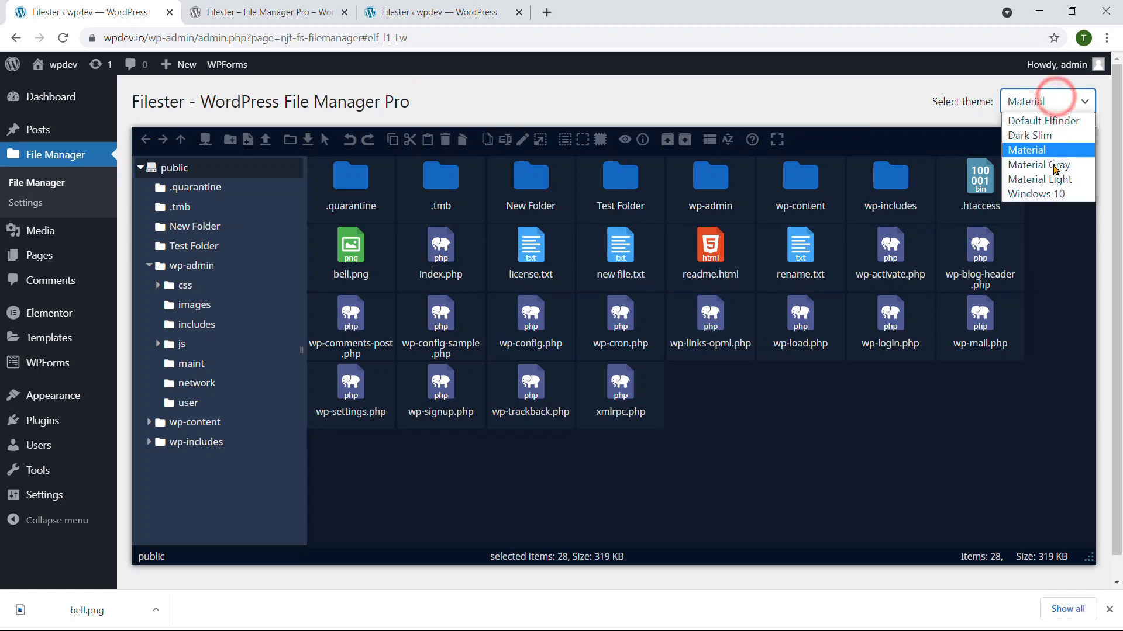
click(1036, 135)
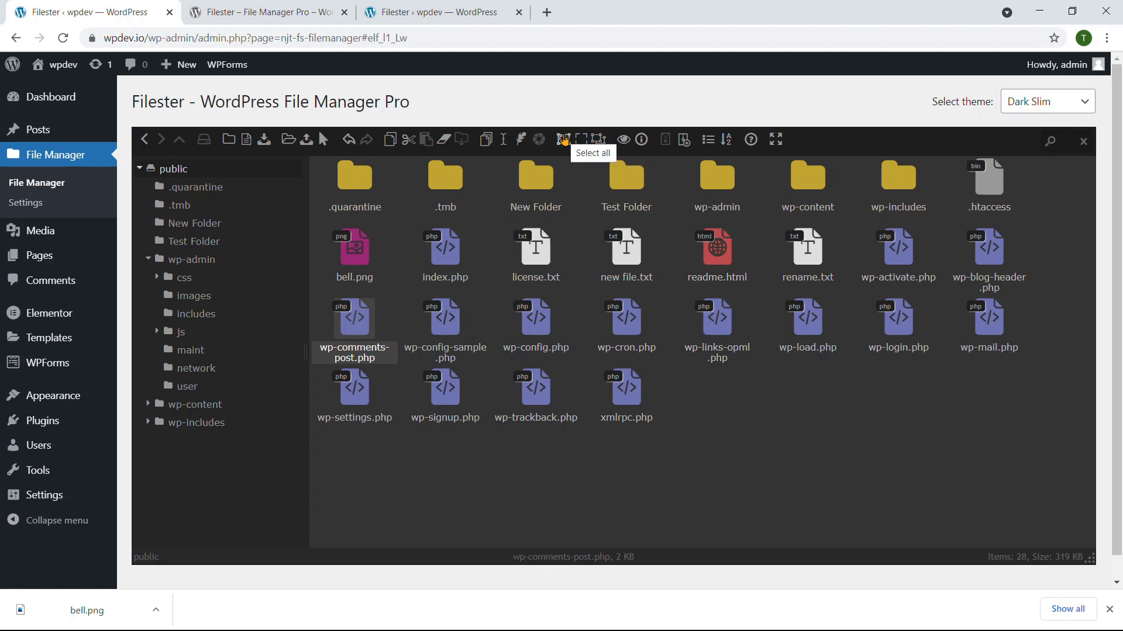
click(563, 140)
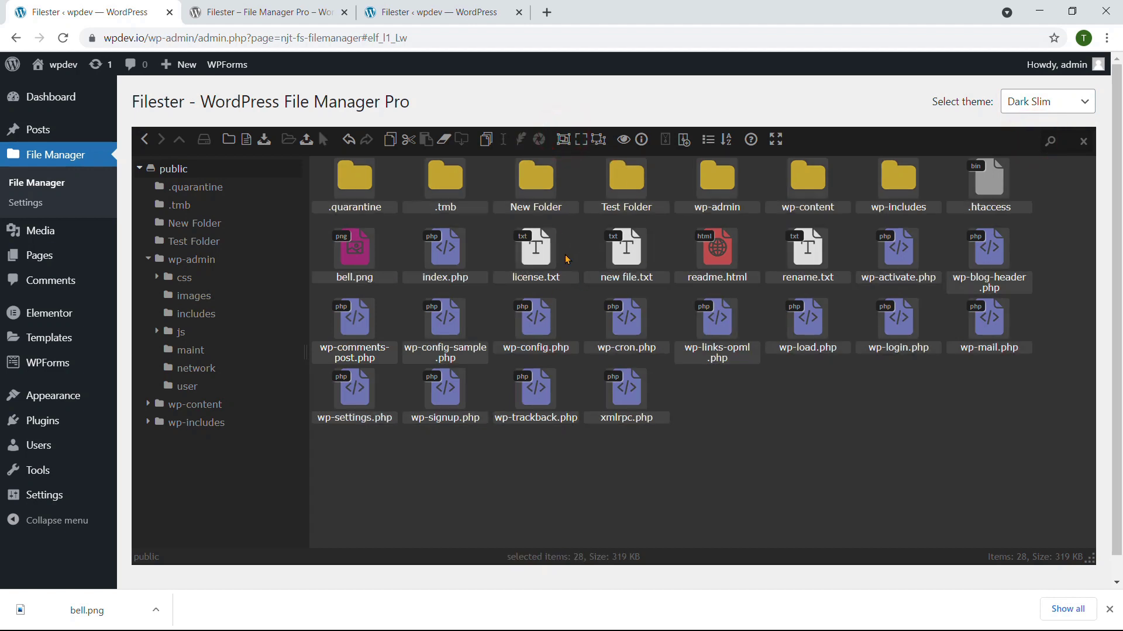
click(1030, 105)
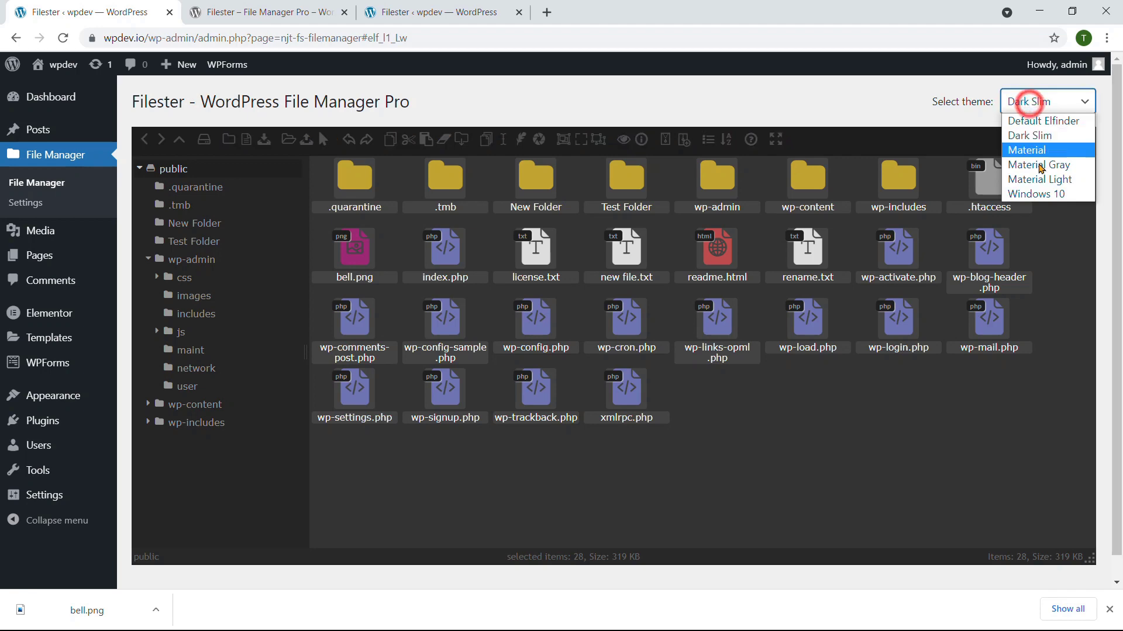
click(1036, 150)
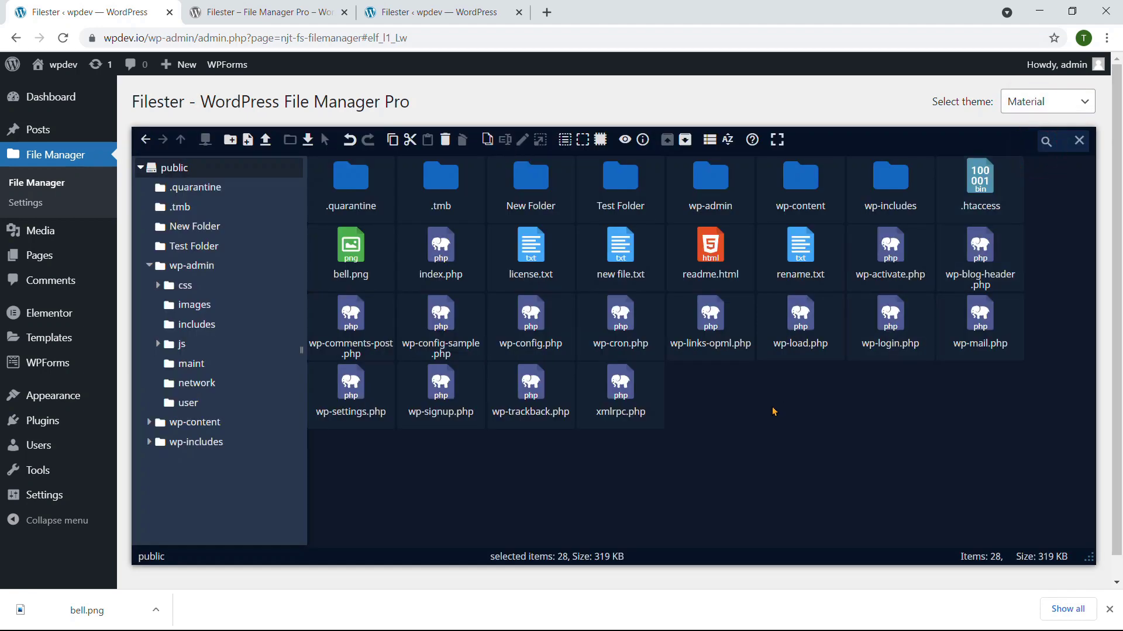
click(755, 416)
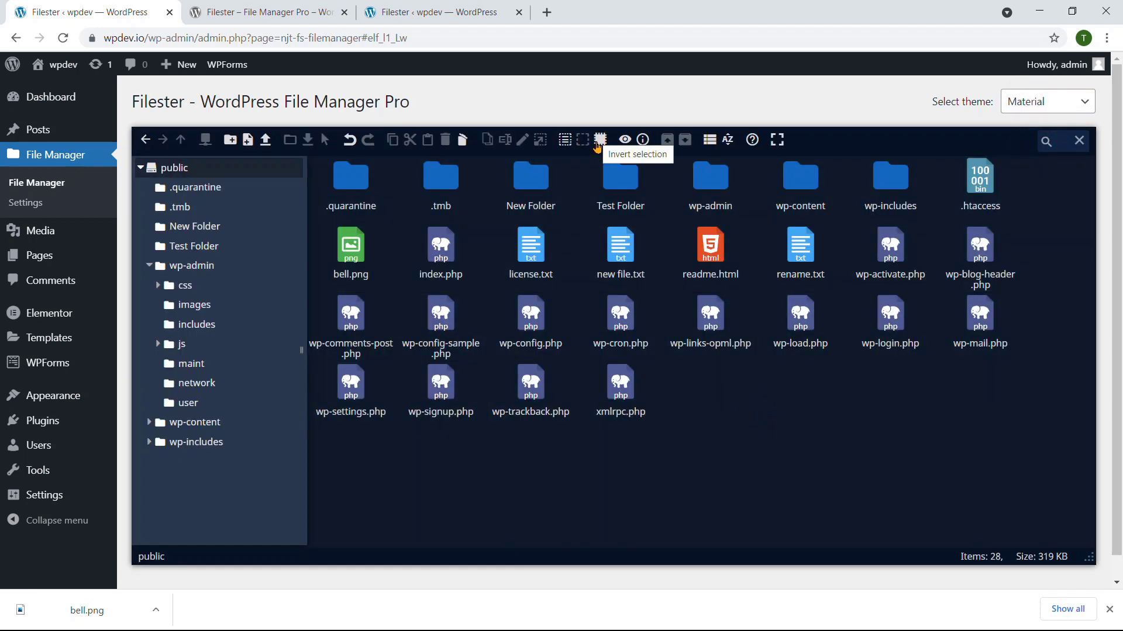
Step: After trial selections of wp-cron.php and xmlrpc.php, select wp-trackback.php and invert the selection
click(622, 316)
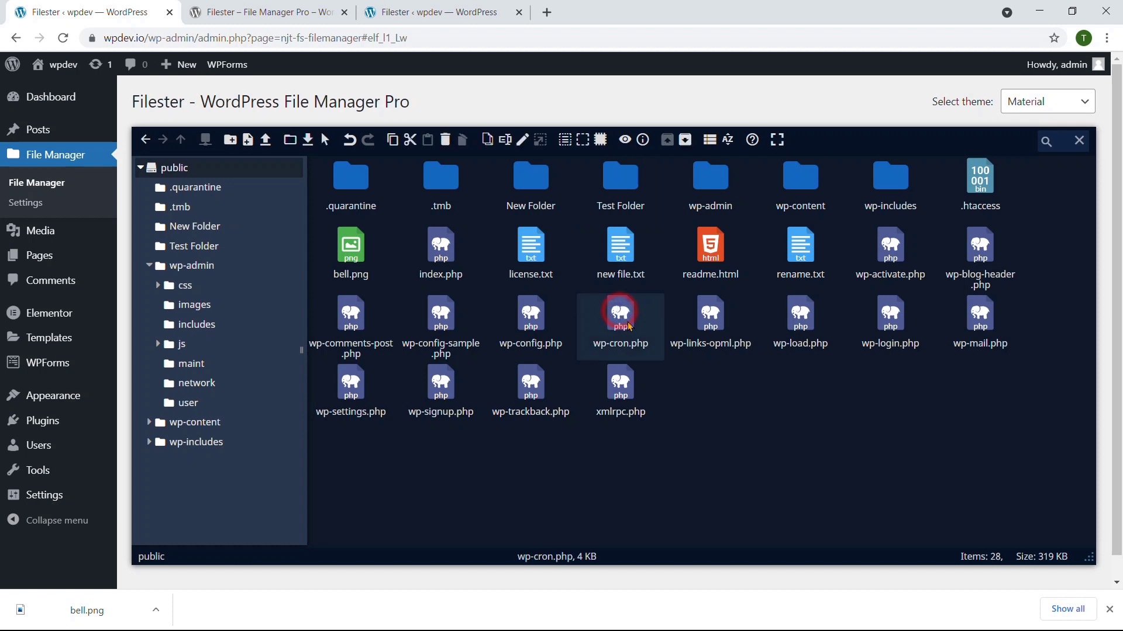
click(583, 139)
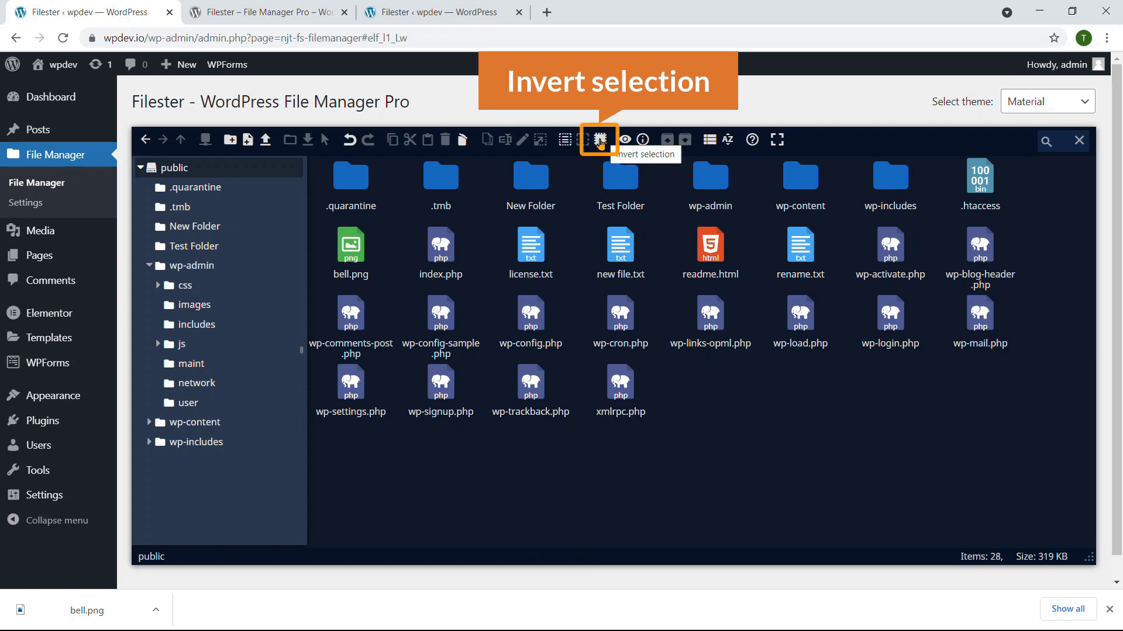
click(620, 328)
click(620, 388)
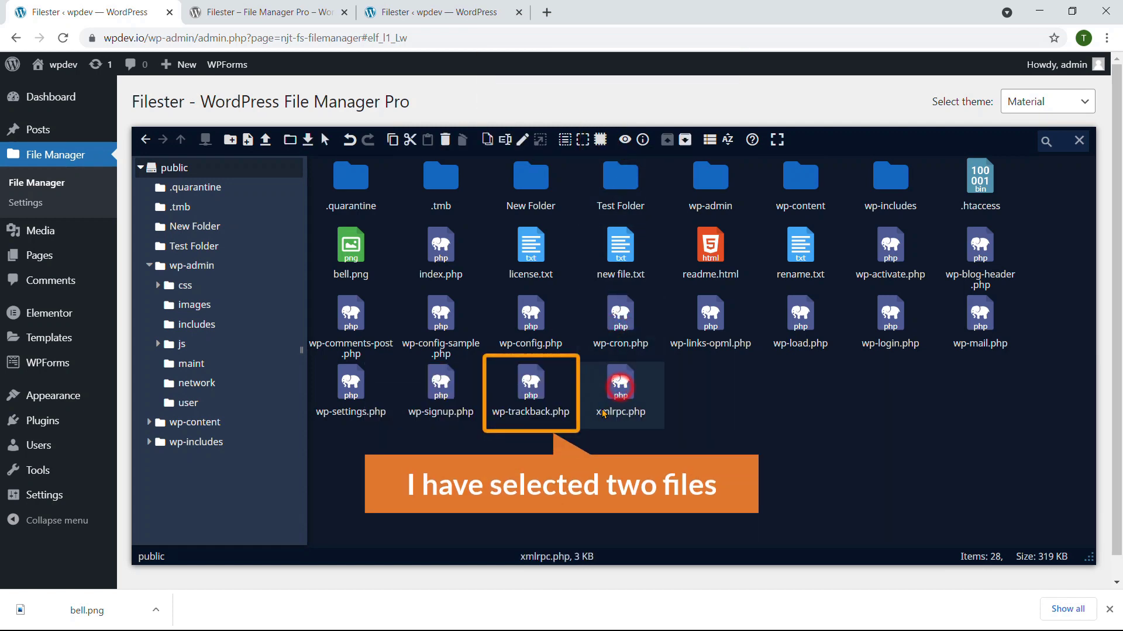
click(710, 396)
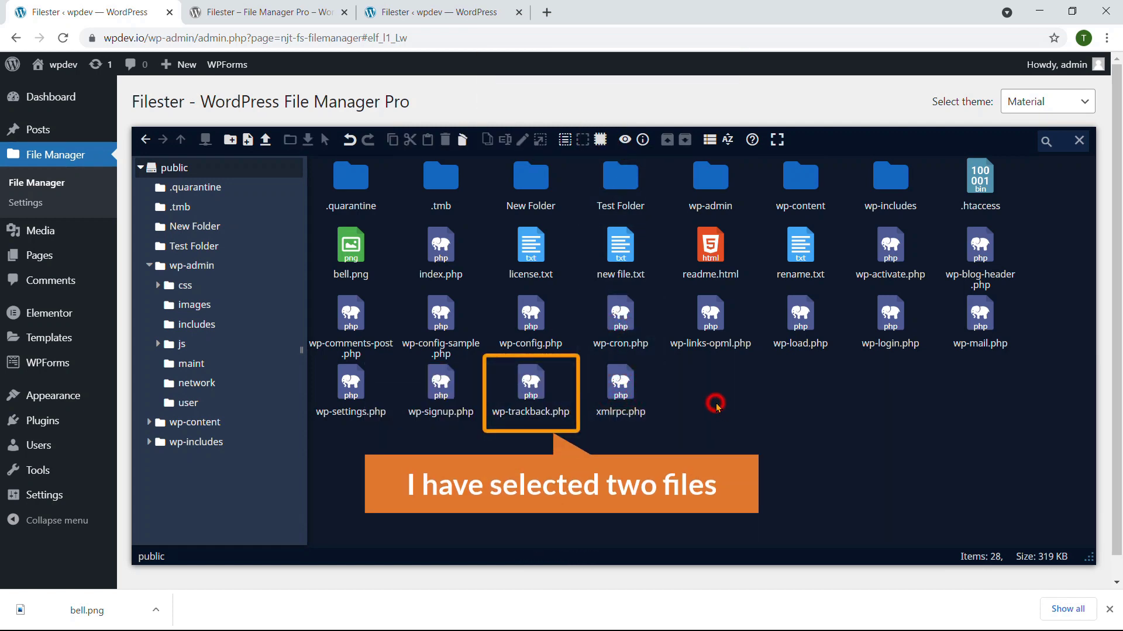
click(525, 380)
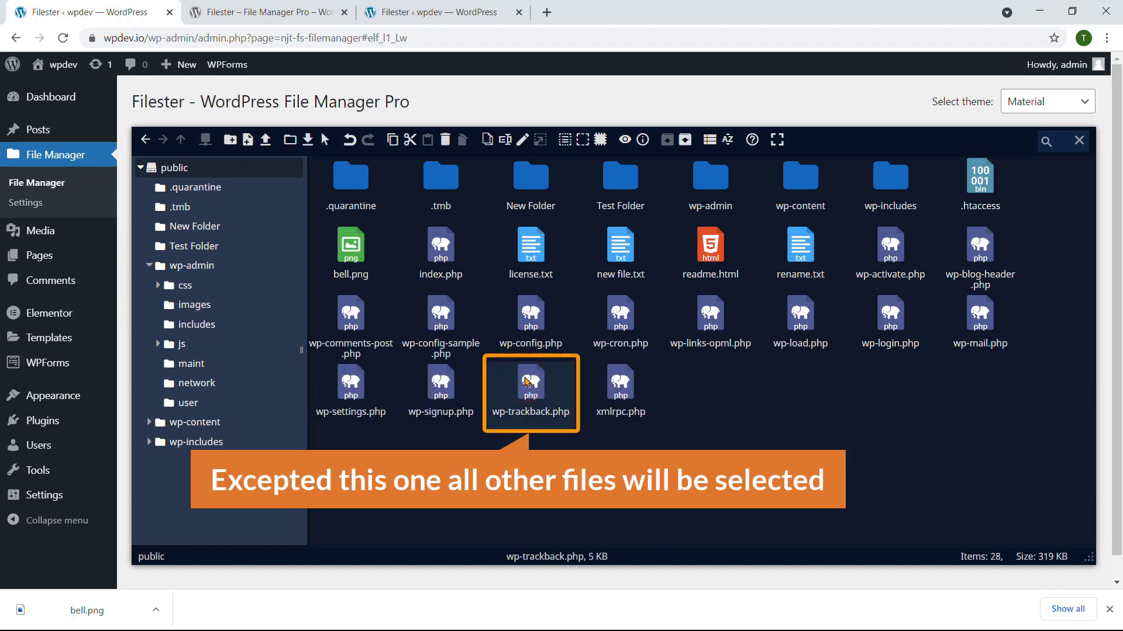
click(601, 140)
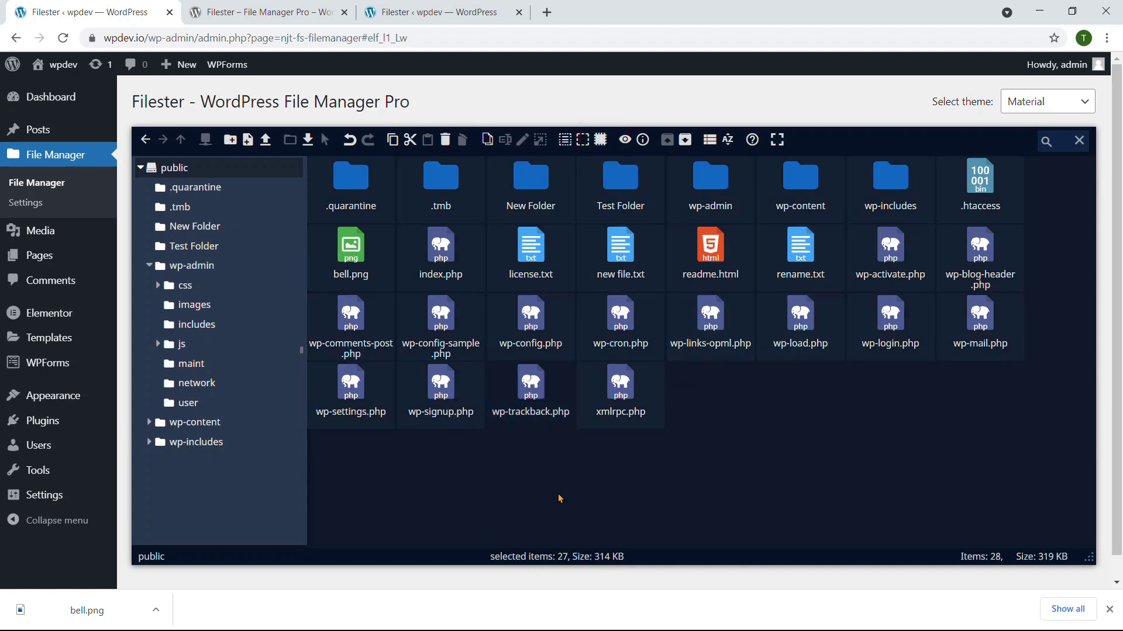
click(624, 141)
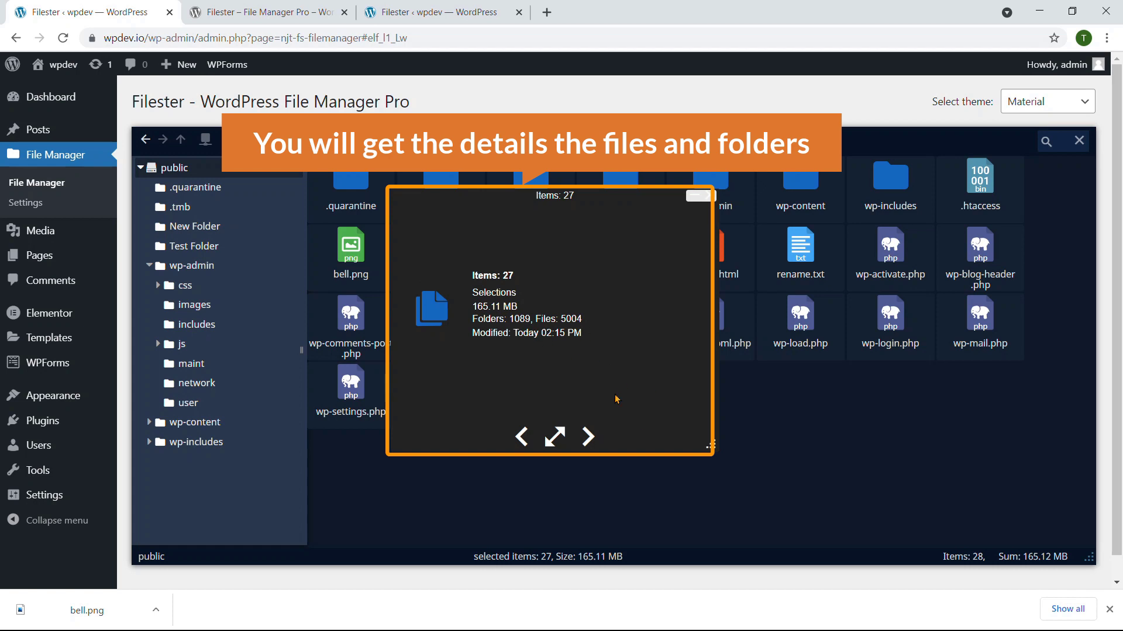
click(706, 199)
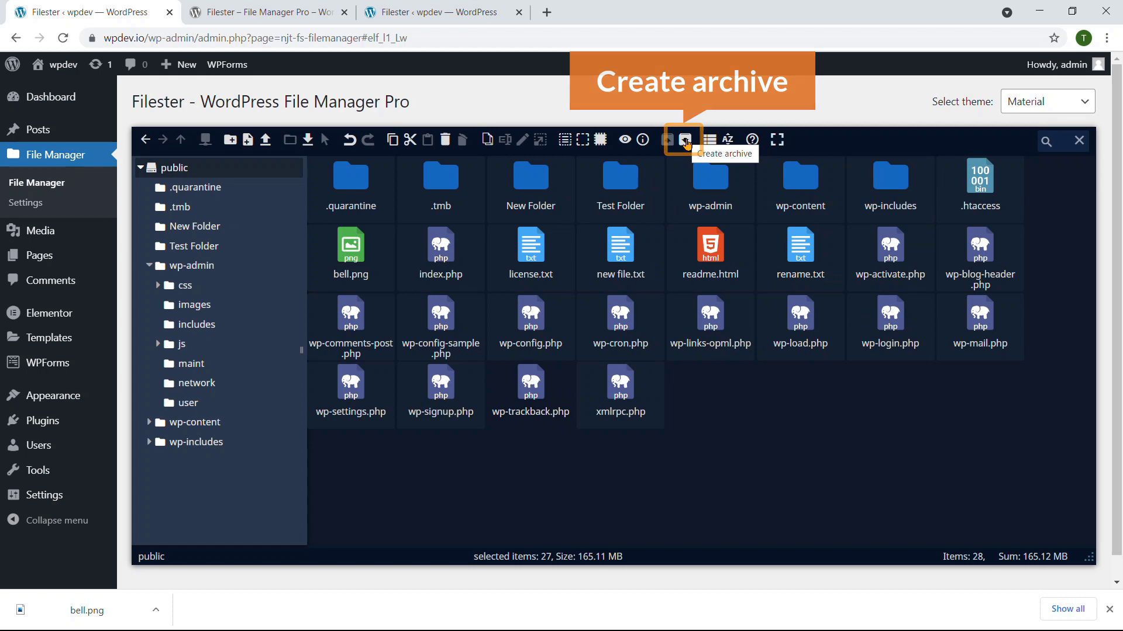
click(535, 182)
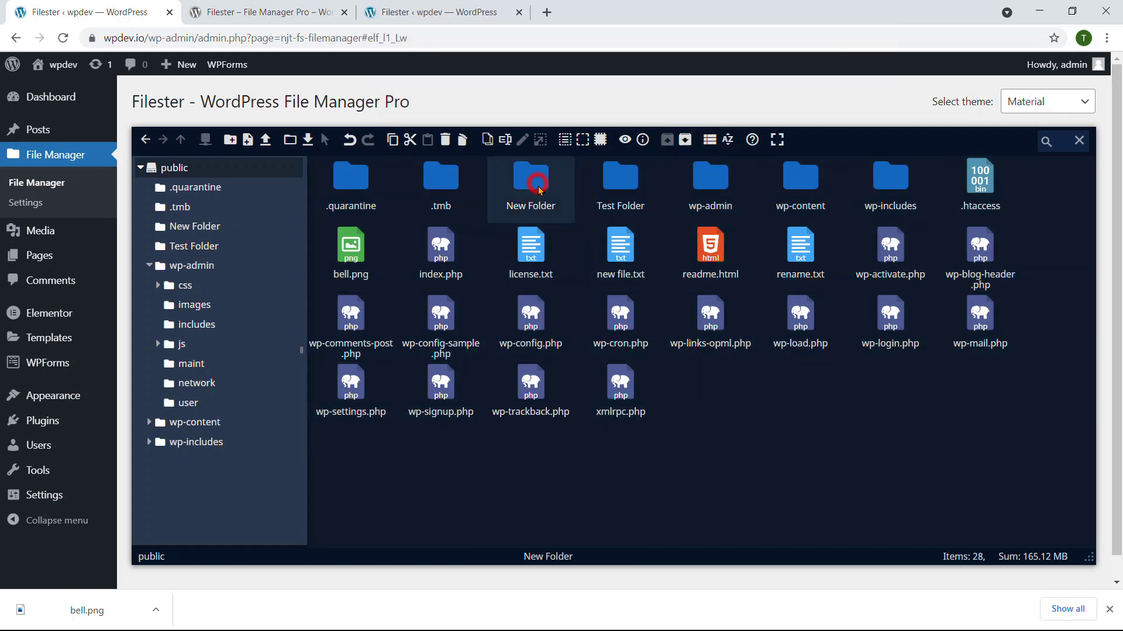
Step: Archive Test Folder as a ZIP, producing Test Folder.undefined.zip (122 b)
click(608, 182)
click(685, 145)
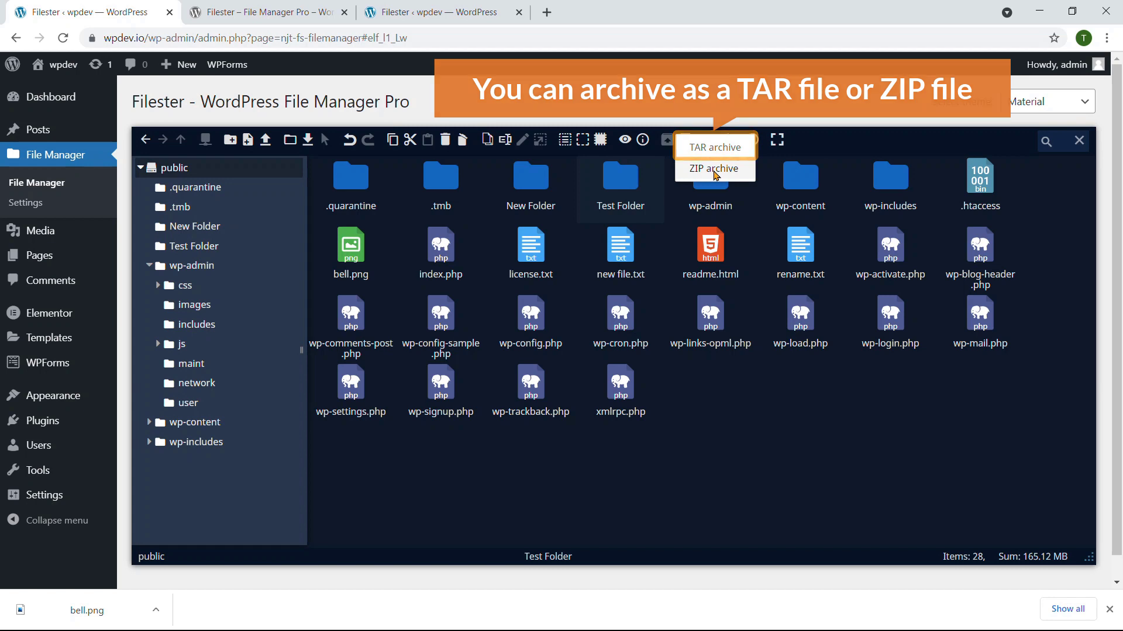
click(714, 170)
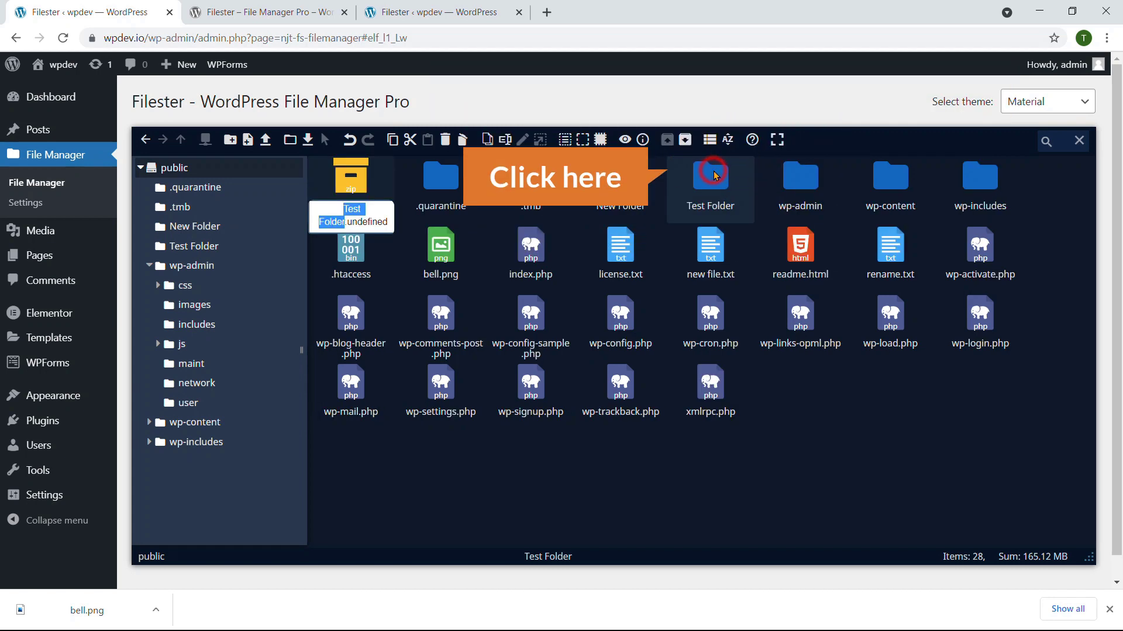
click(396, 445)
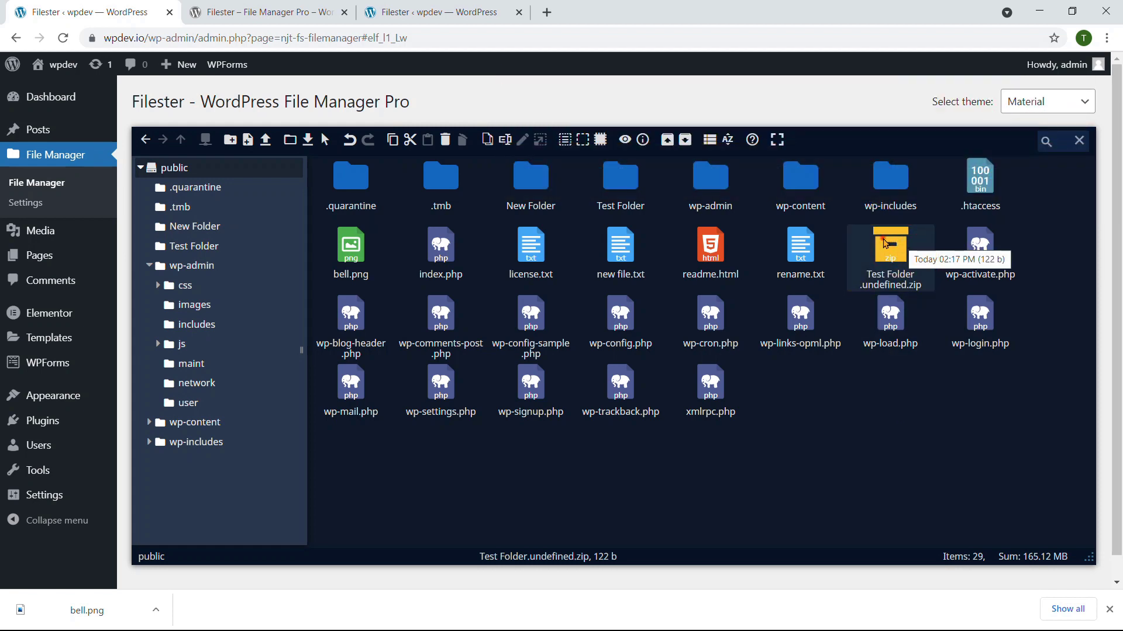
Step: Switch the files to list view and back to icons, then sort by name in reverse
click(709, 142)
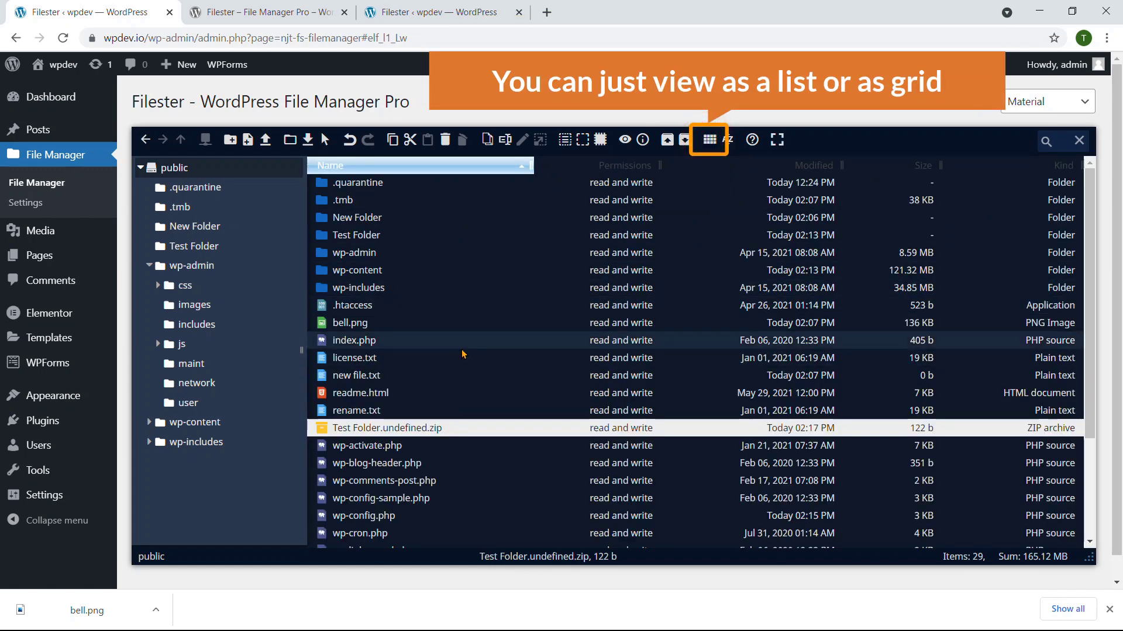
click(711, 141)
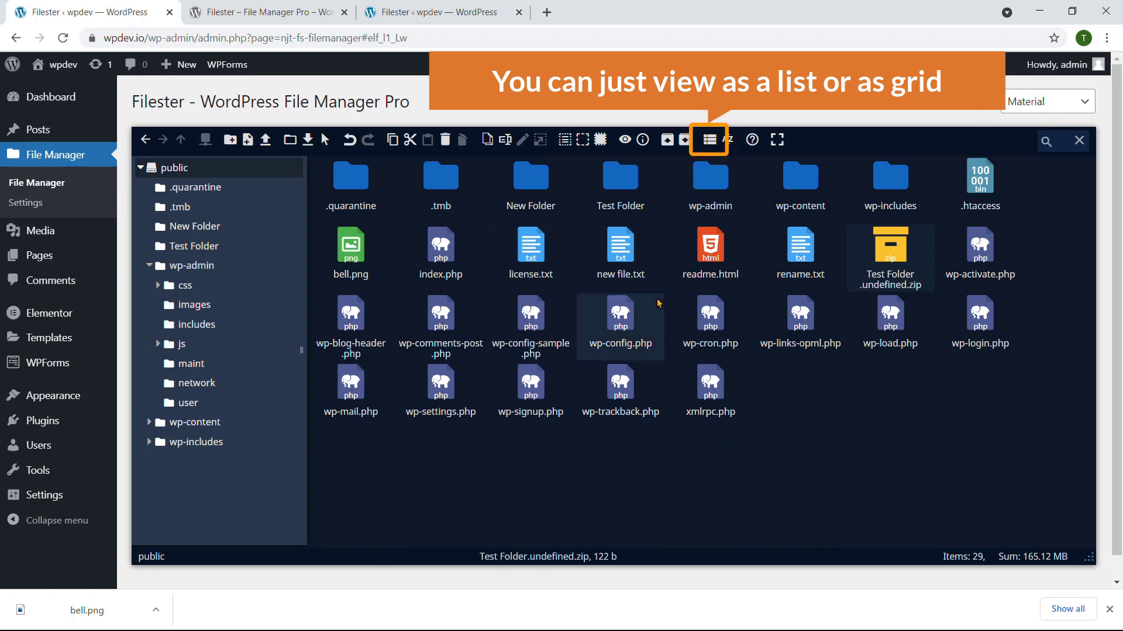
click(728, 141)
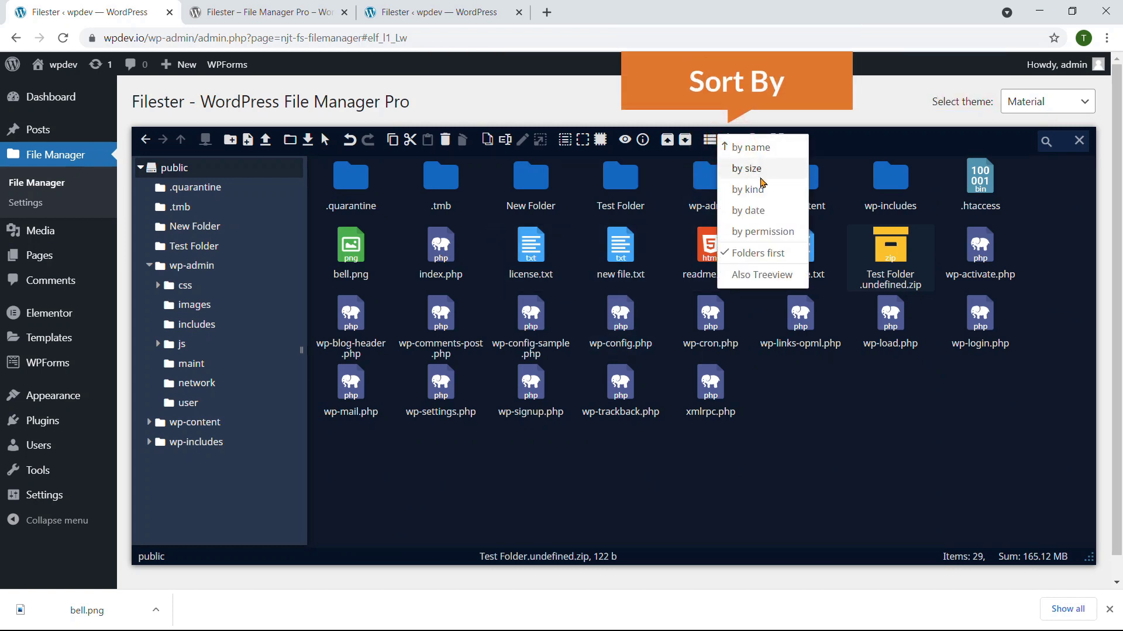
click(761, 149)
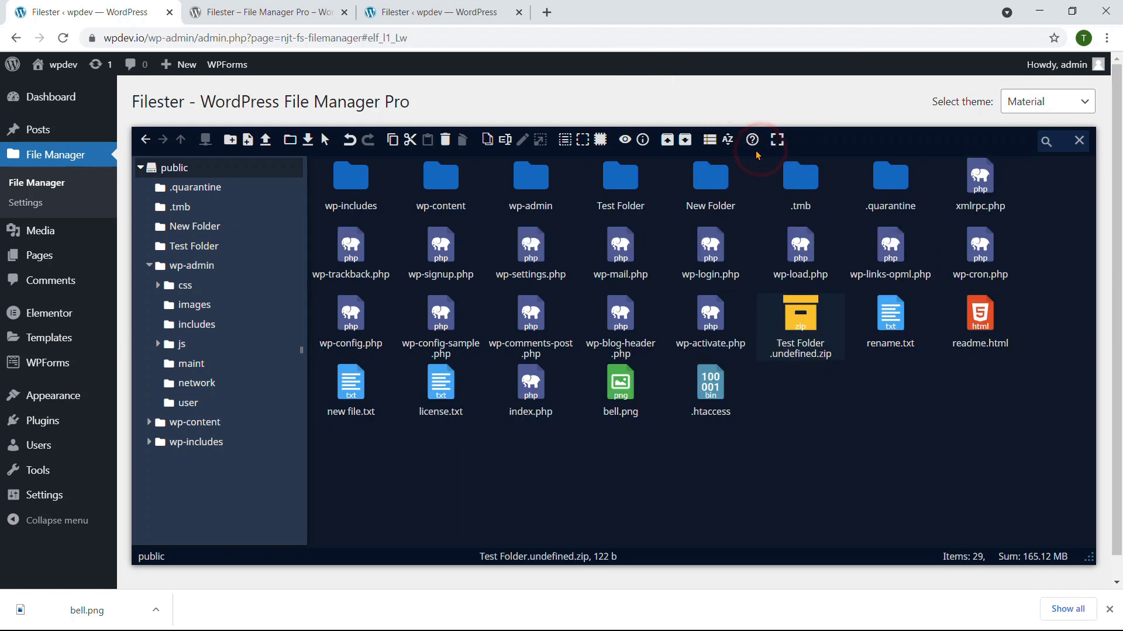
Step: Try sorting the public folder by kind, then by date, then by name again
click(728, 142)
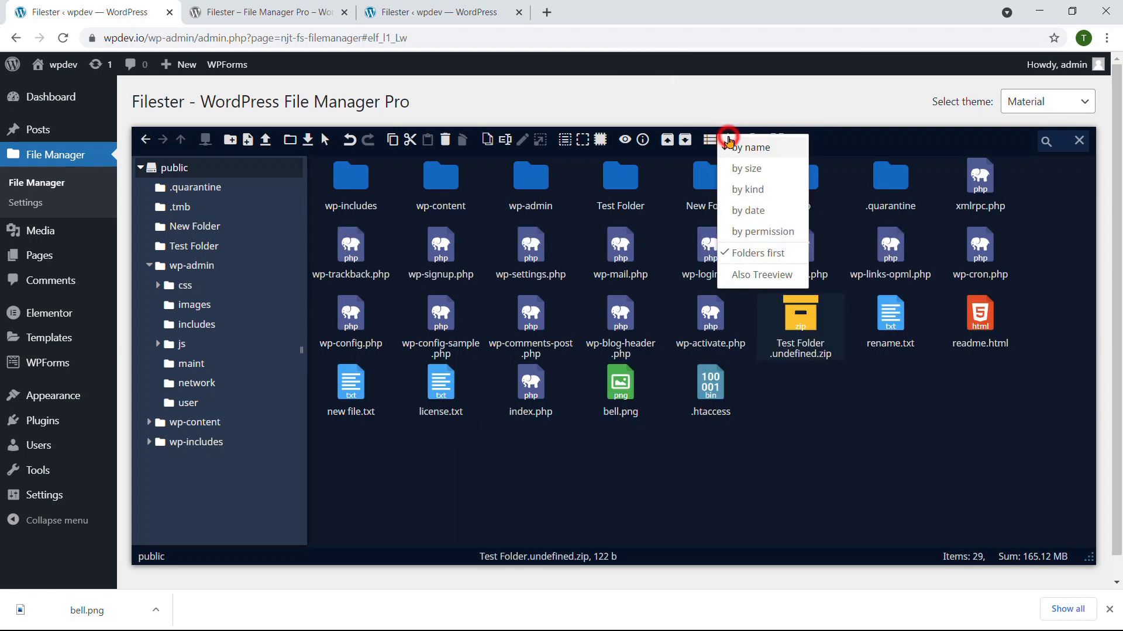
click(747, 191)
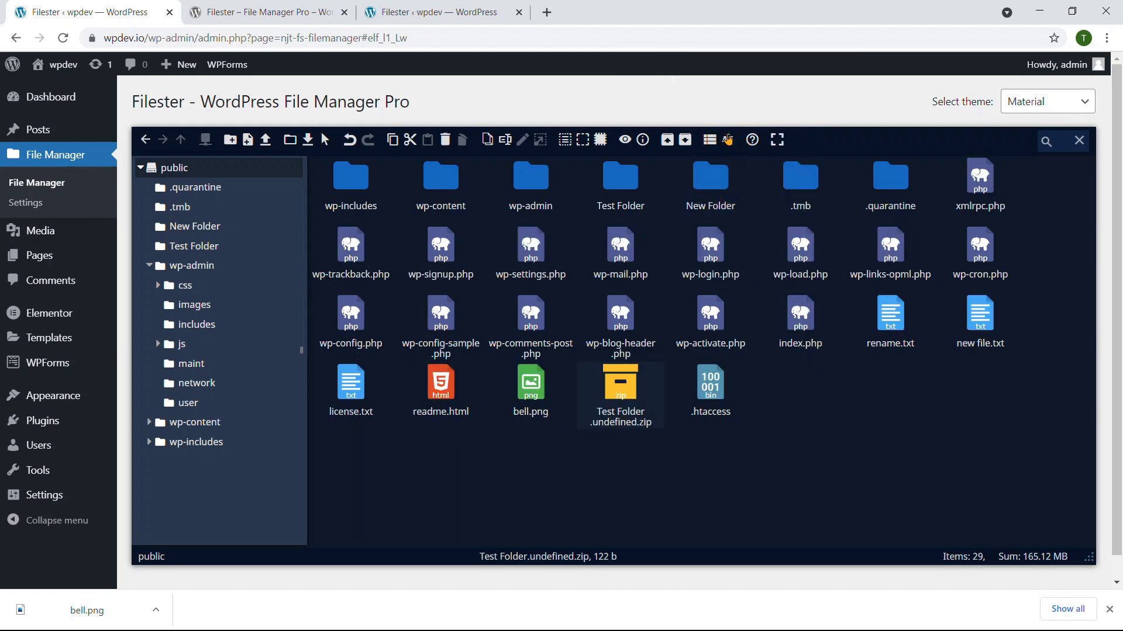
click(728, 140)
click(755, 215)
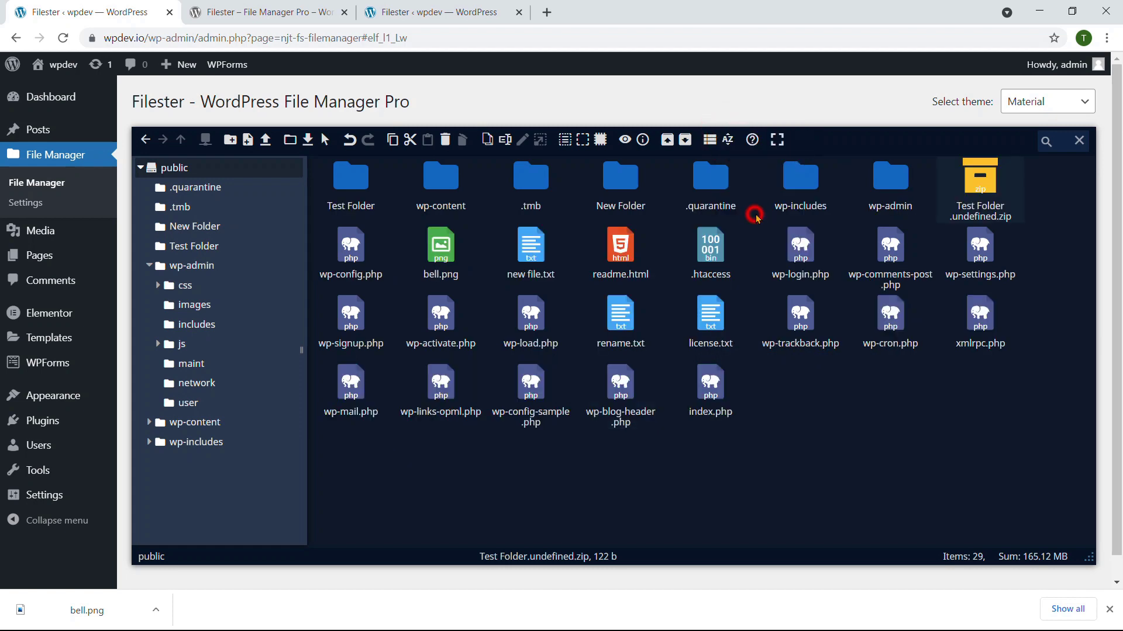
click(728, 141)
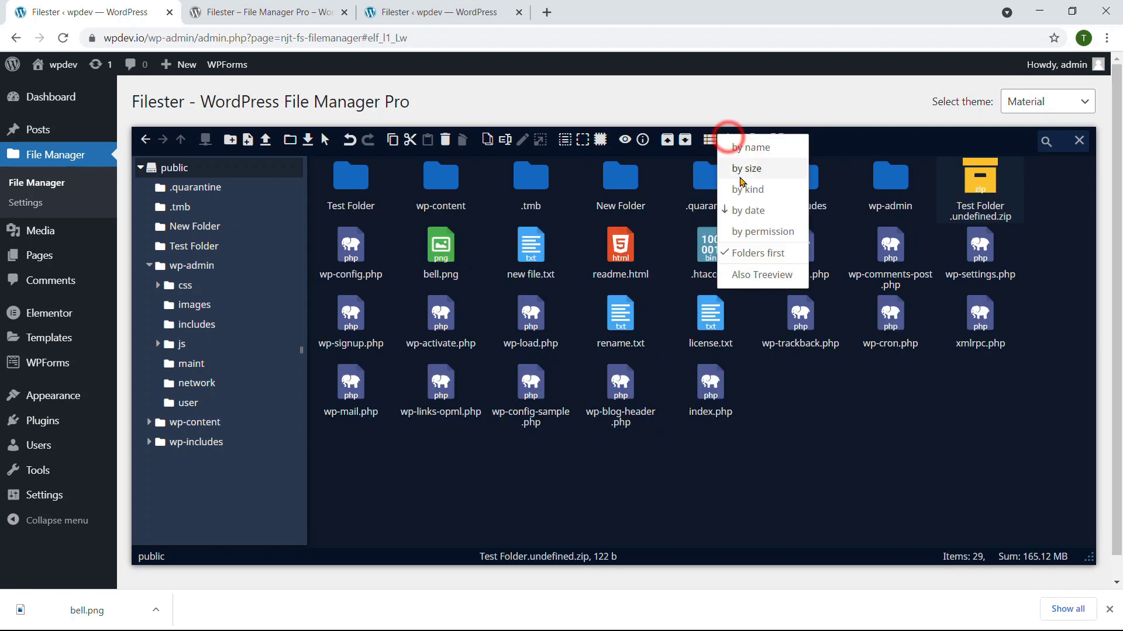
click(750, 148)
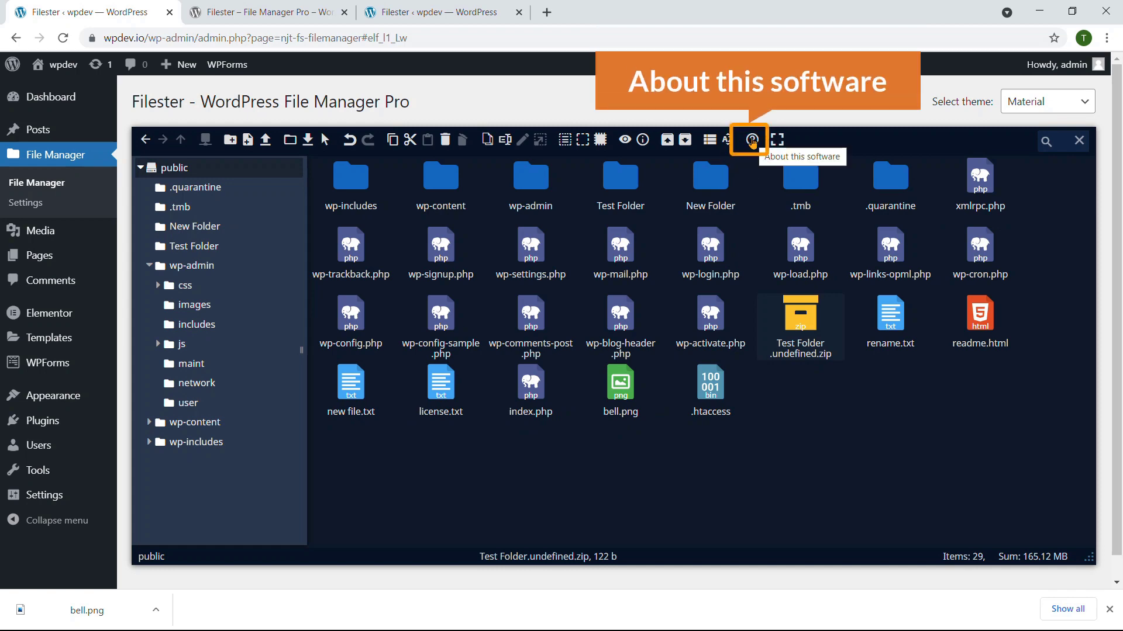
Step: View and close About, toggle full screen on and off, then open search with Here/Volume/All scopes
click(752, 142)
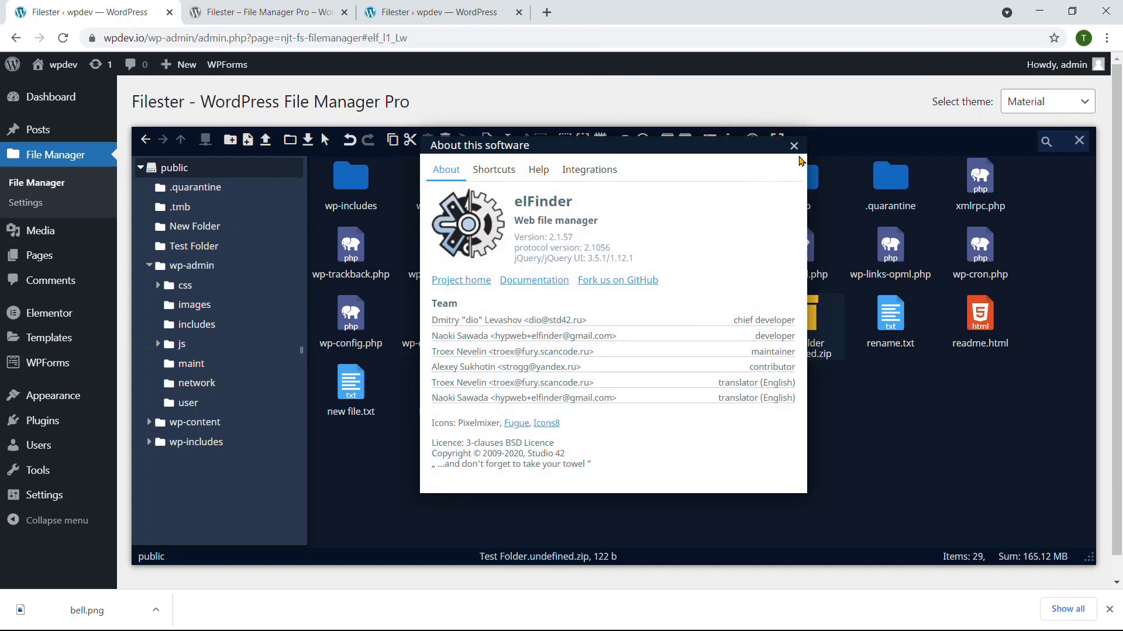
click(794, 146)
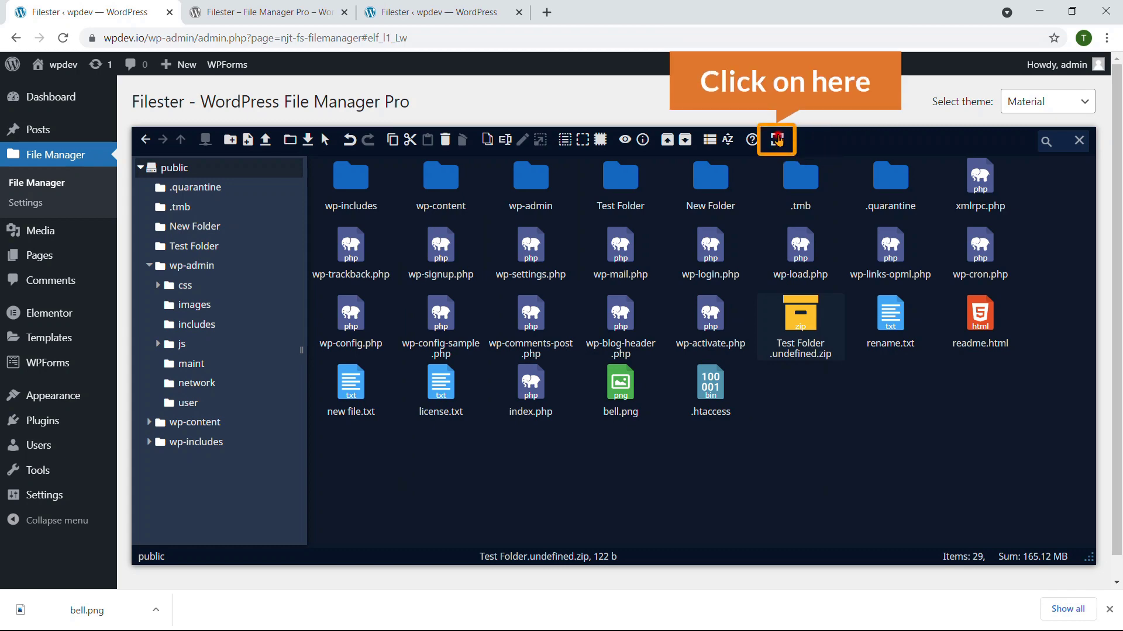
click(778, 139)
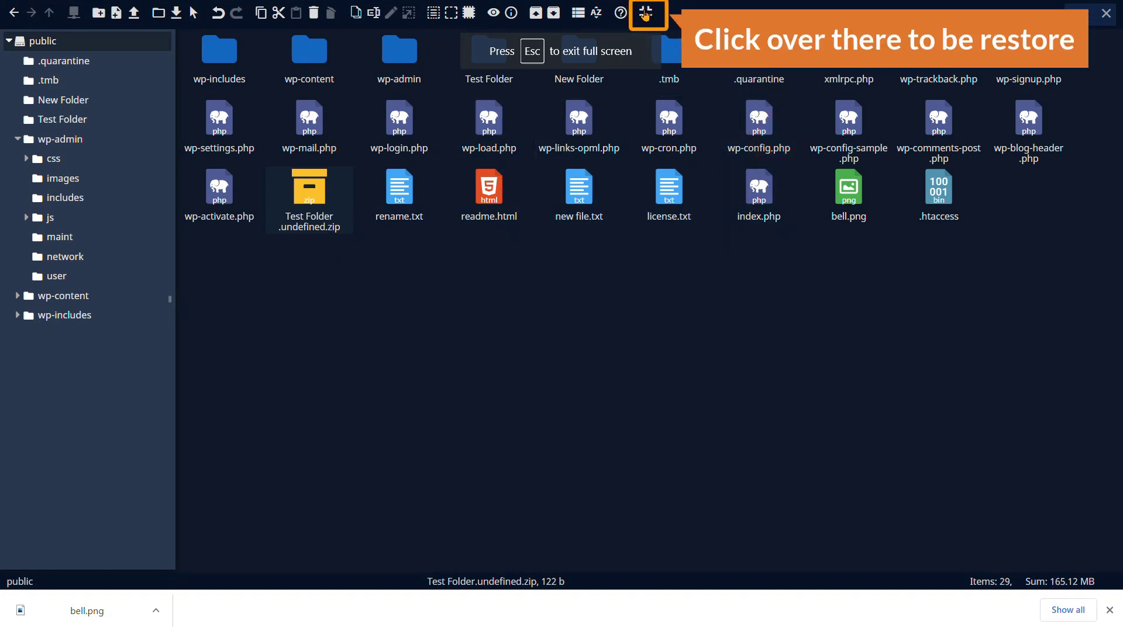
click(646, 15)
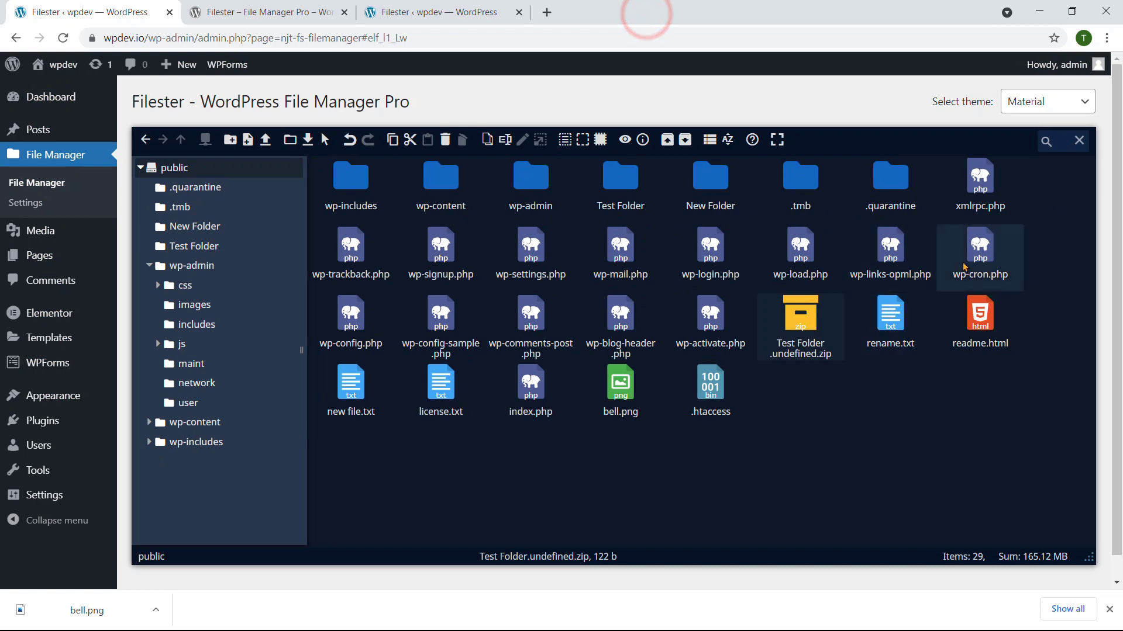
click(1000, 141)
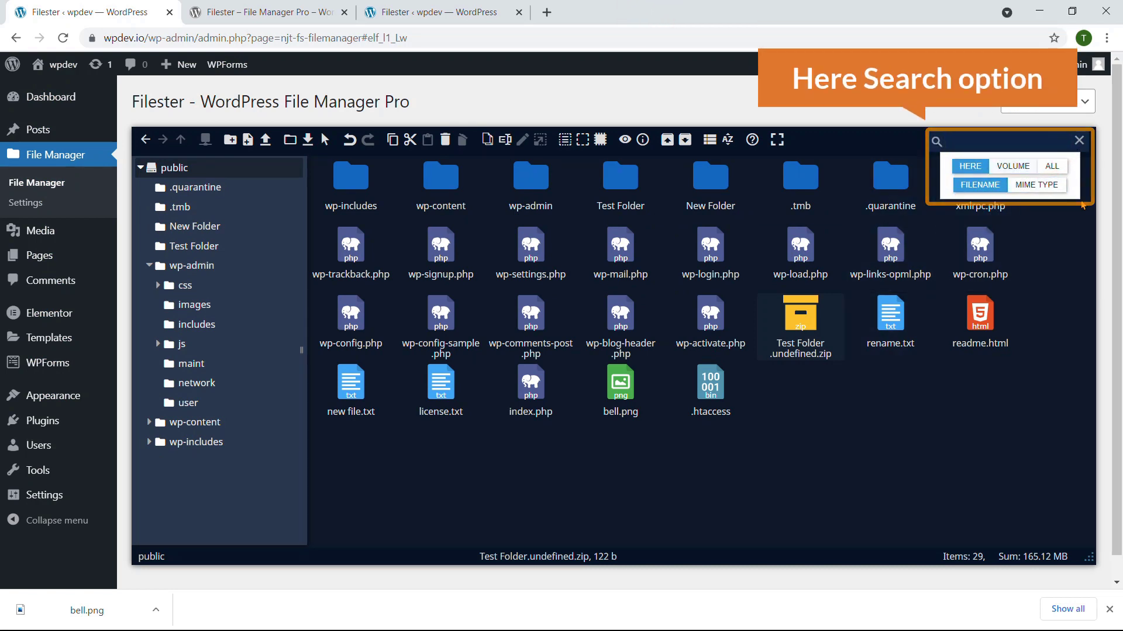
Step: Close the search, browse into wp-content, then go back via wp-admin to the public root folder
click(1079, 141)
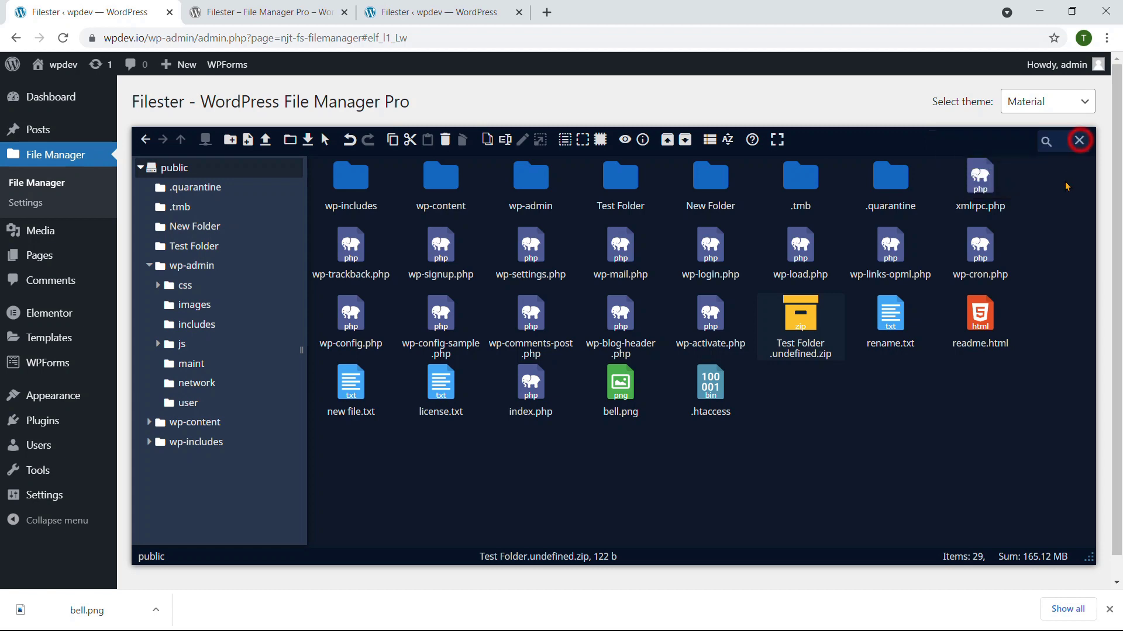
scroll(686, 432, down, 1)
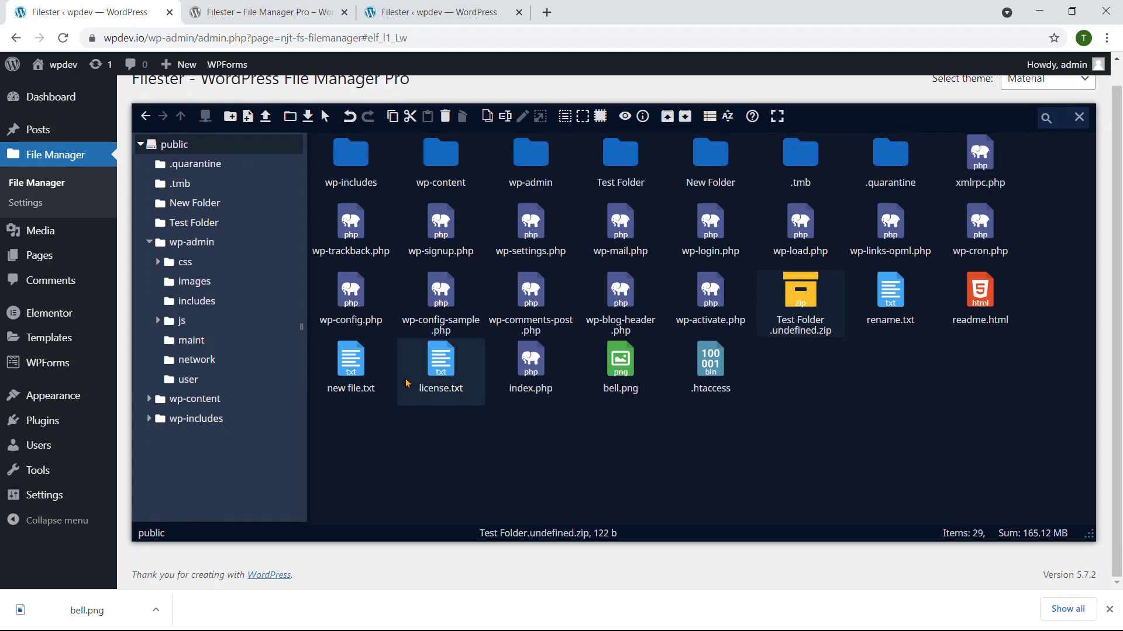
scroll(409, 381, up, 1)
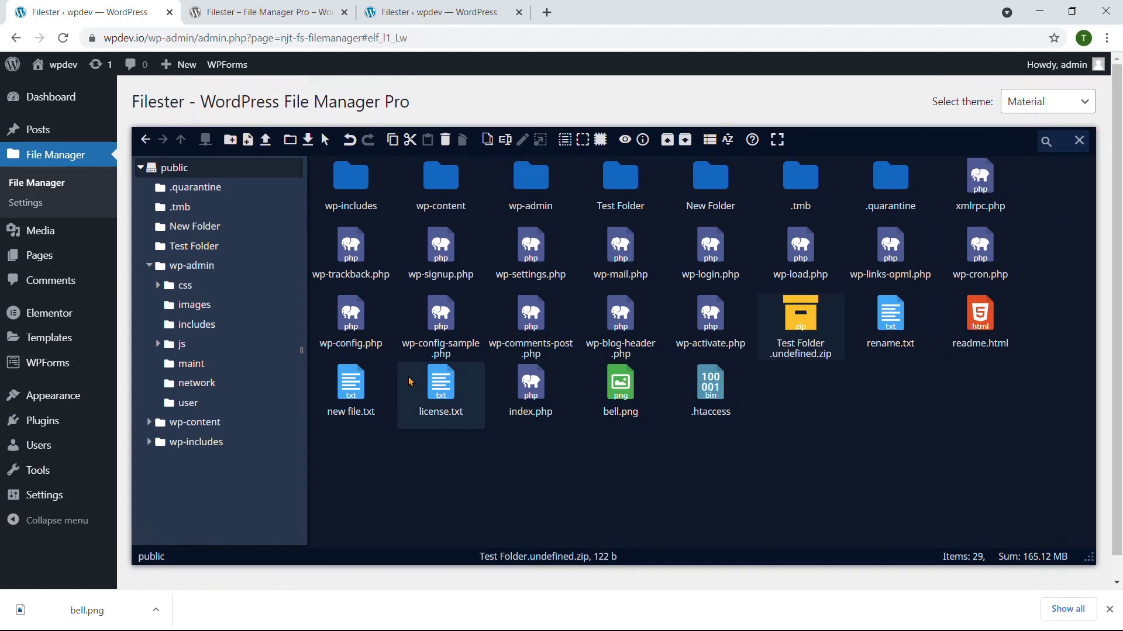
double_click(440, 193)
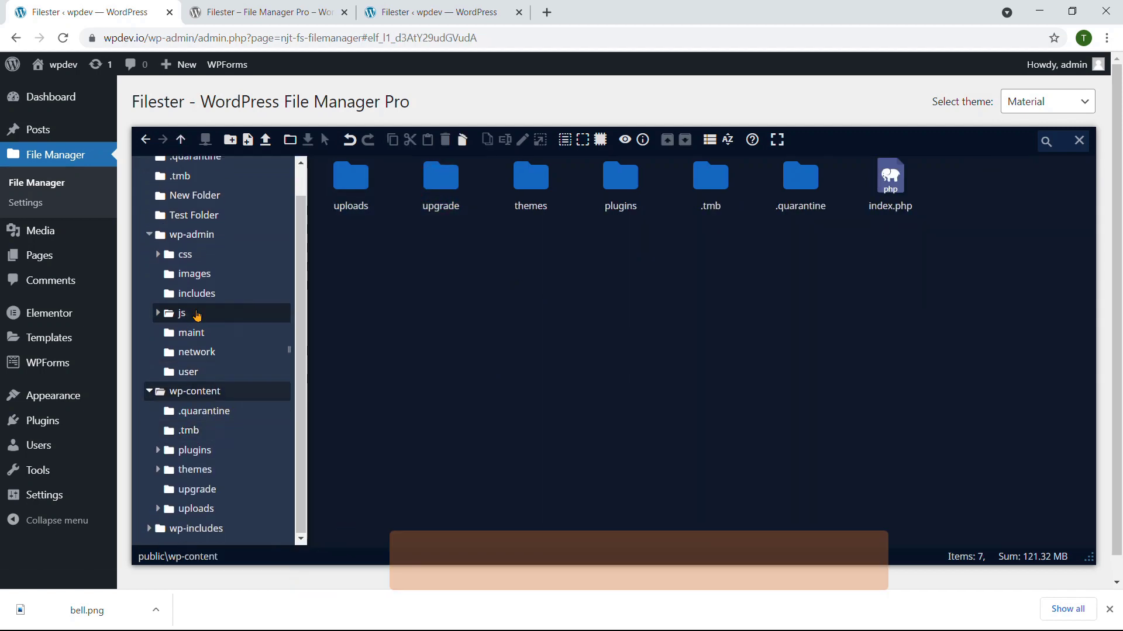
scroll(196, 316, up, 1)
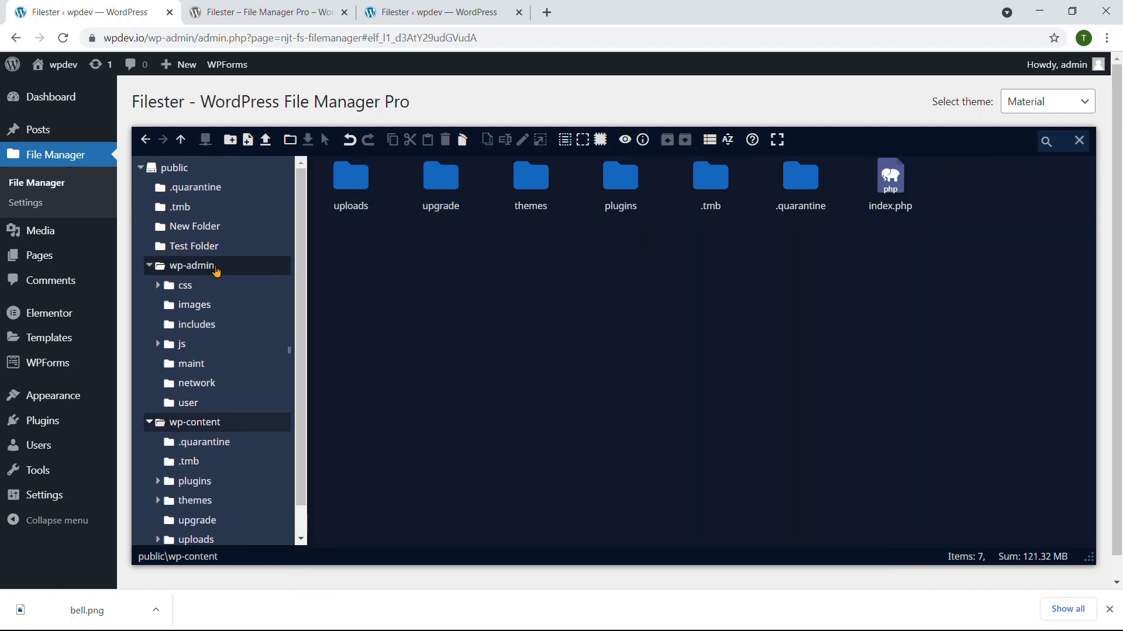
click(145, 139)
click(146, 140)
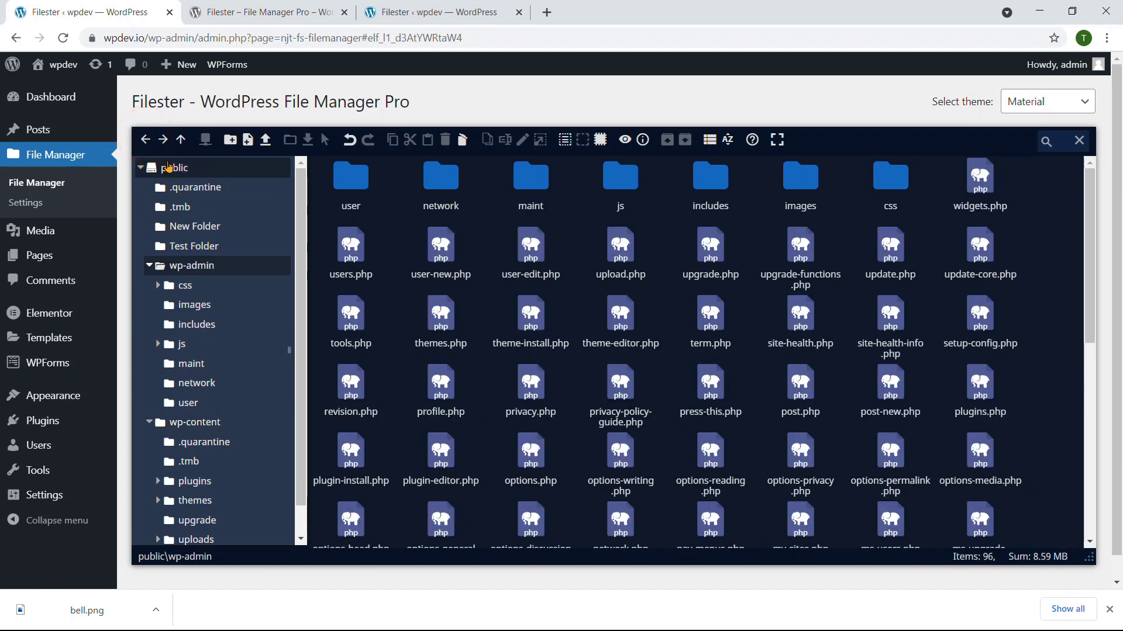
click(181, 139)
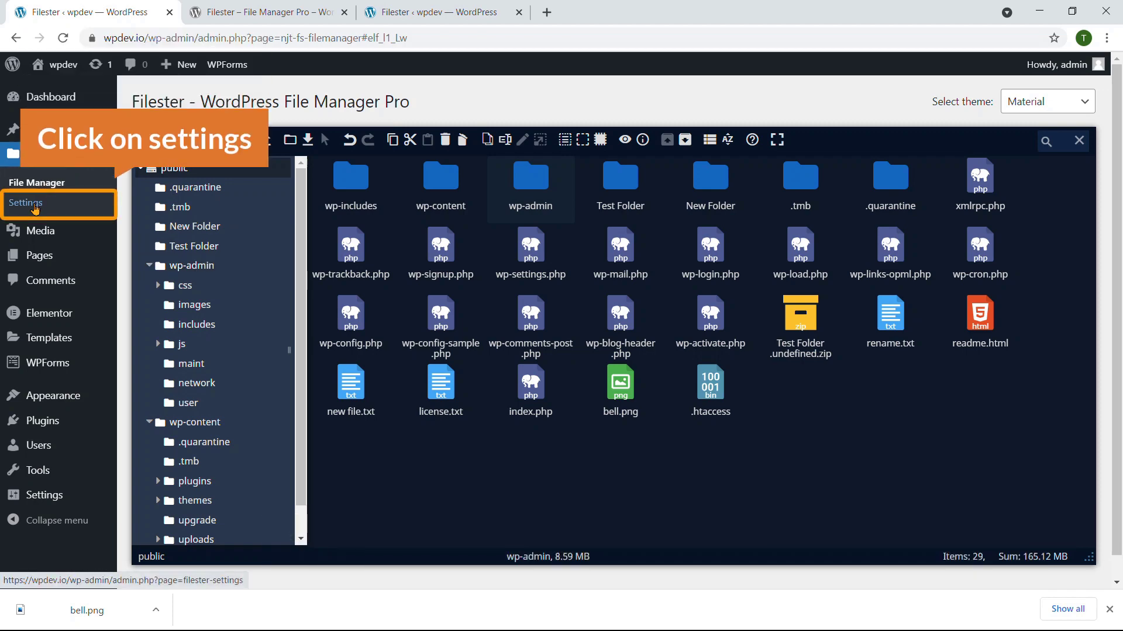
Step: Open the Filester Settings page with the File Manager in a second browser tab
click(34, 205)
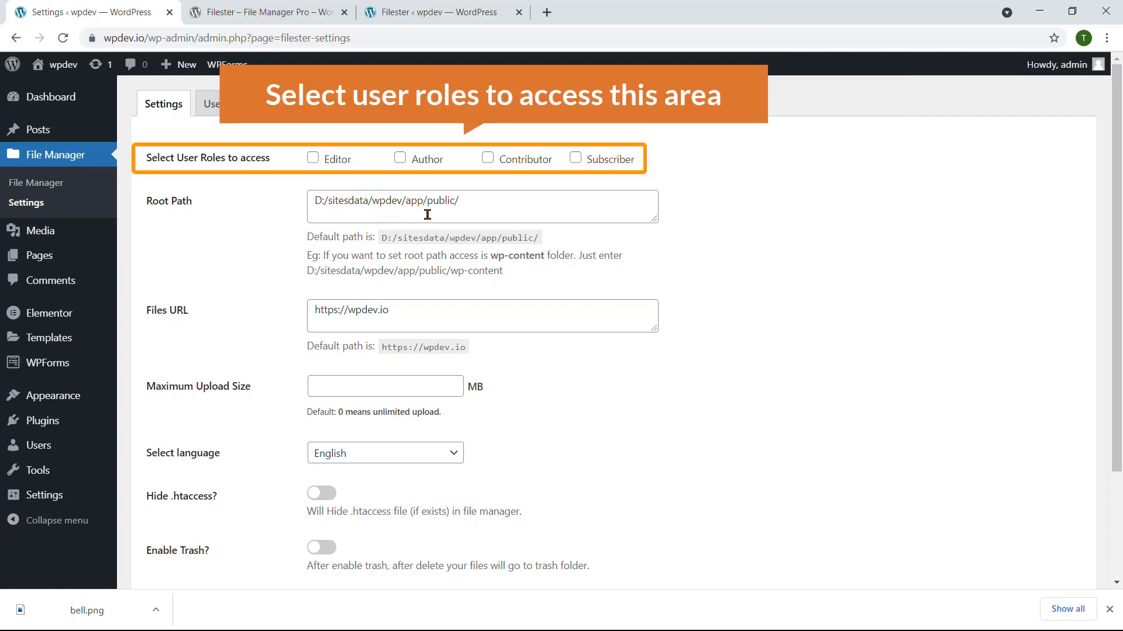
right_click(57, 184)
click(65, 188)
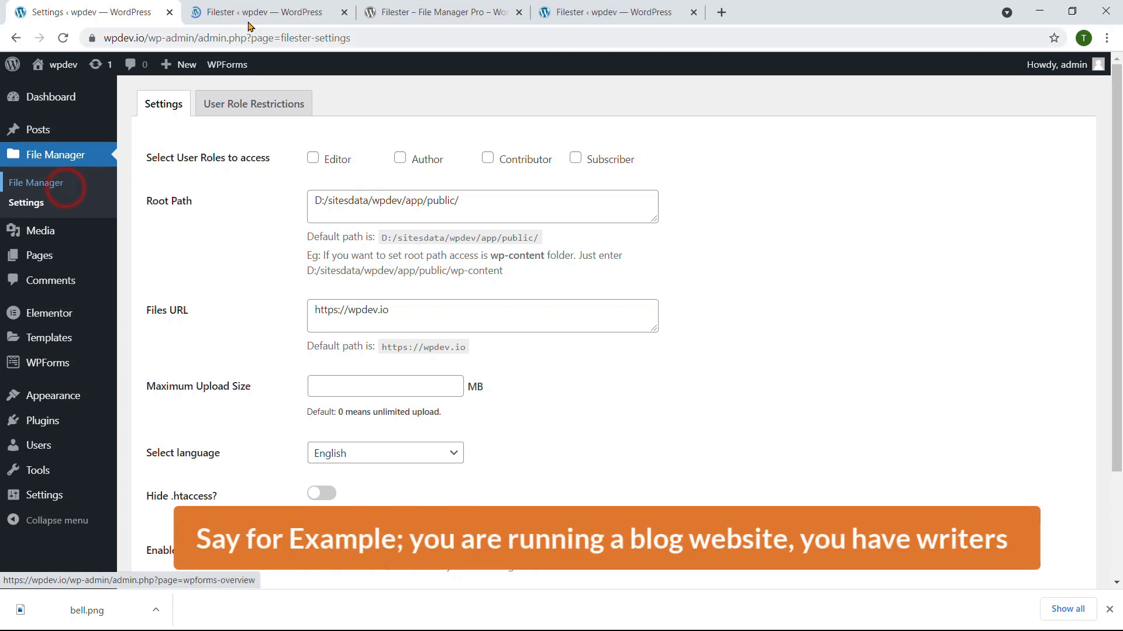
click(255, 13)
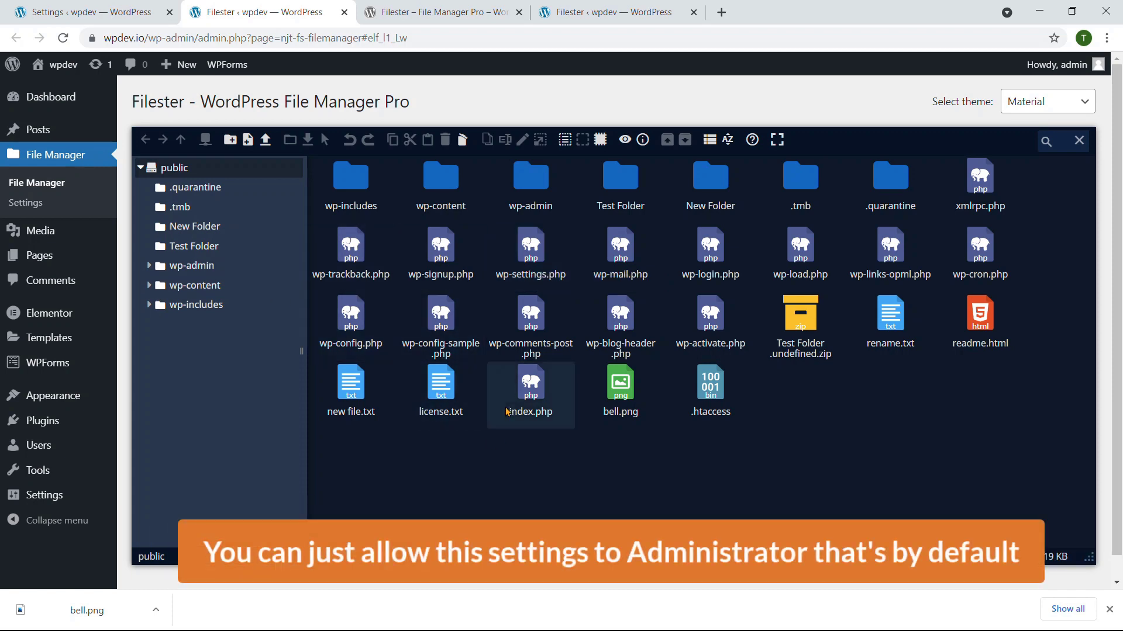
click(143, 13)
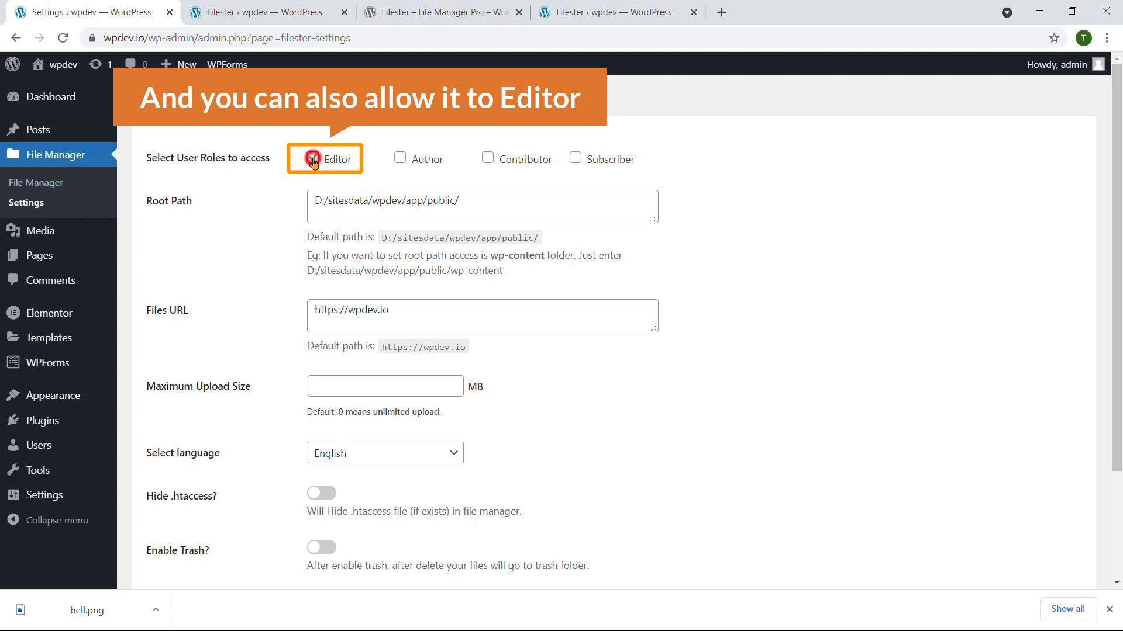
Step: Tick the Editor role for file manager access, checking wp-content in the file manager tab
click(313, 159)
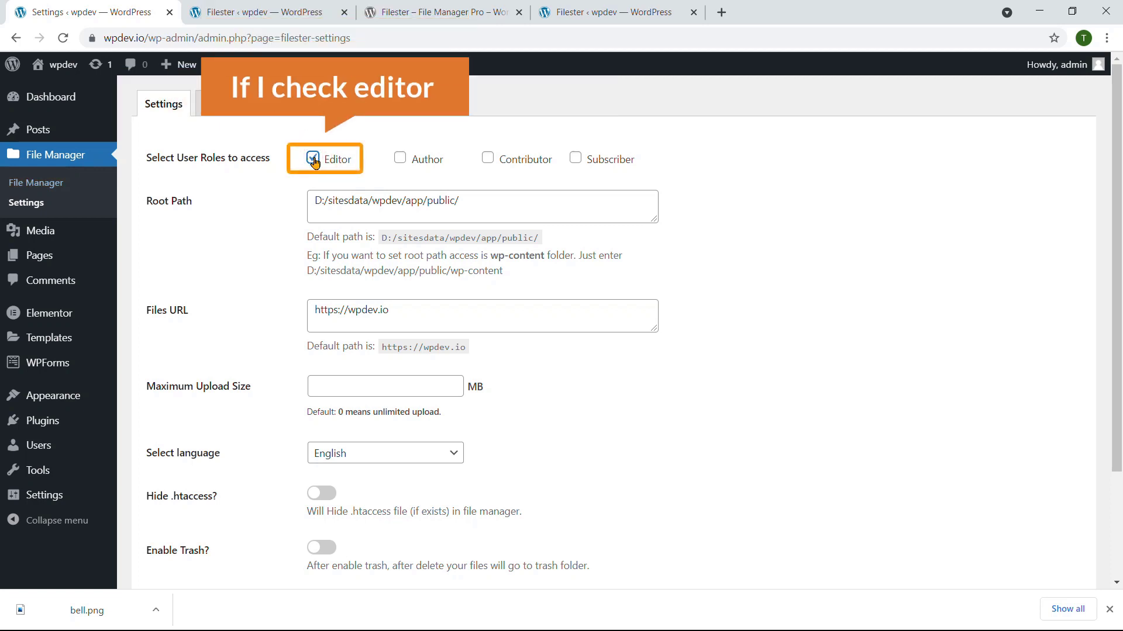
click(289, 12)
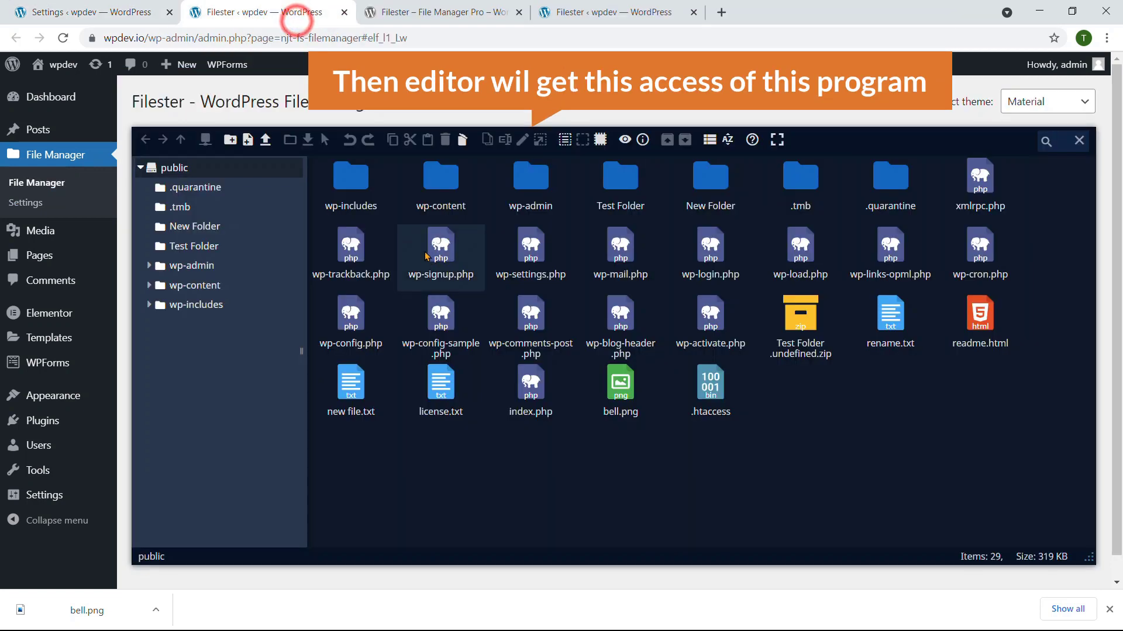
click(158, 6)
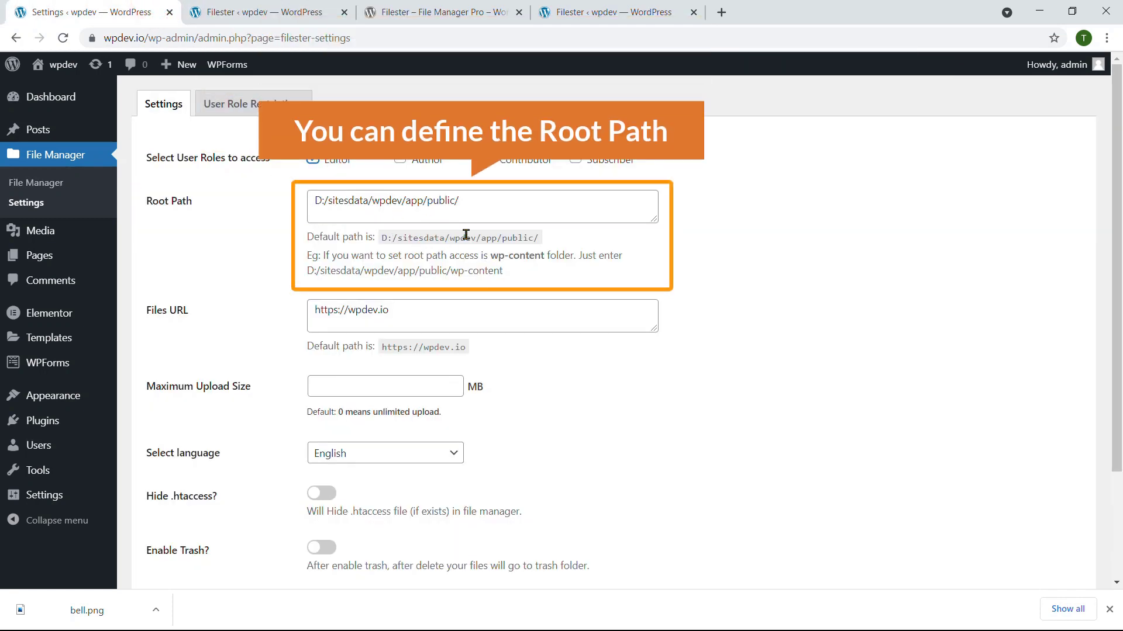
click(285, 13)
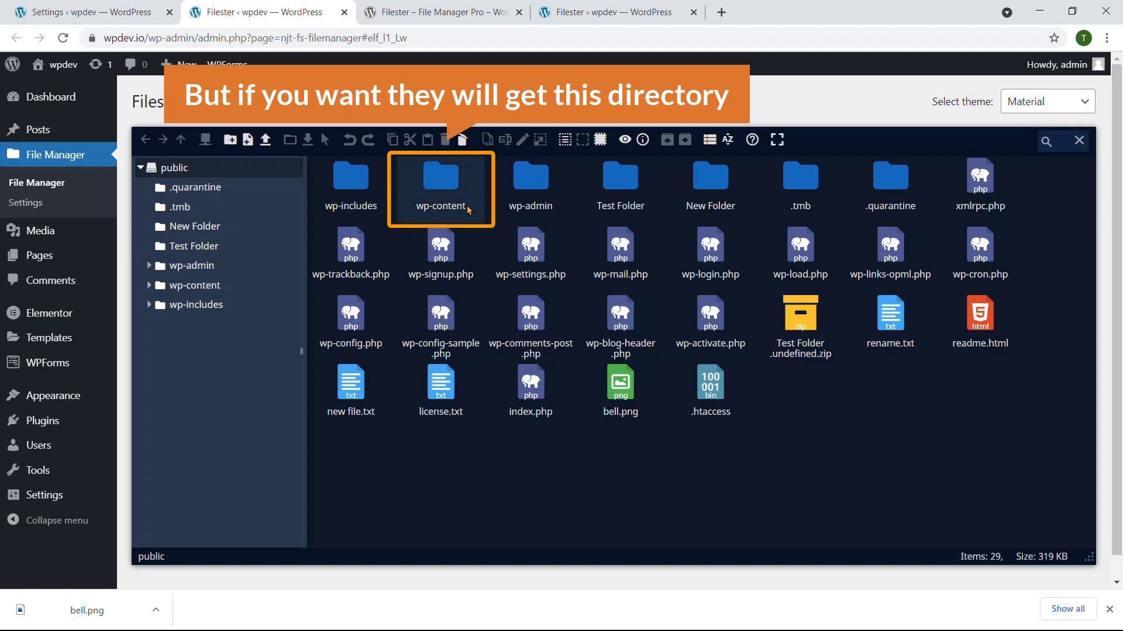
double_click(451, 183)
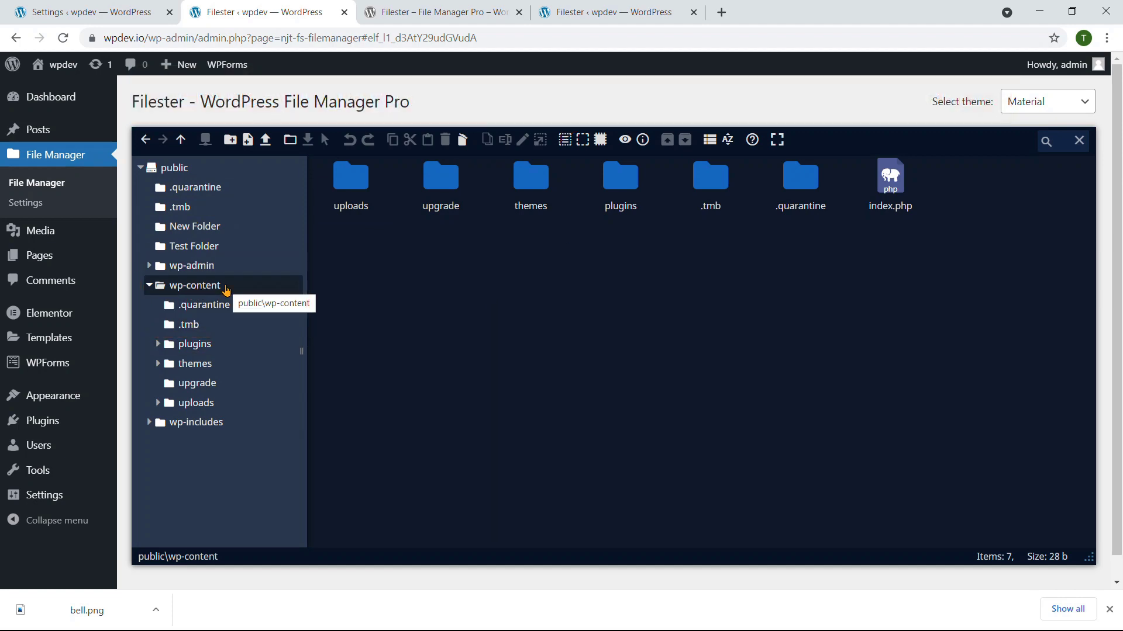
click(120, 12)
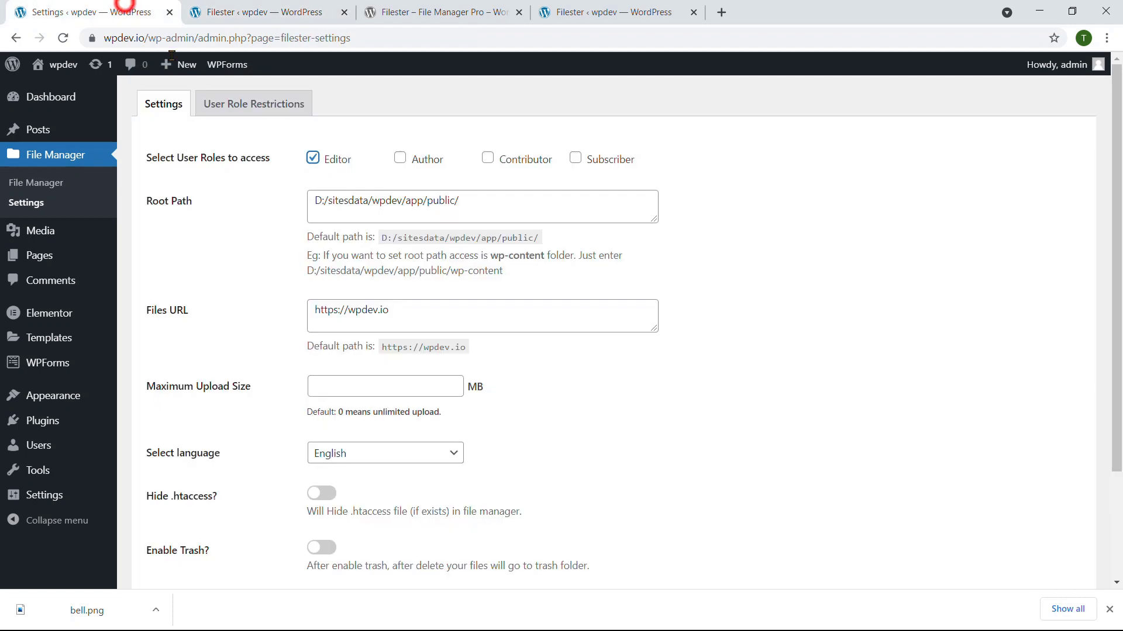
Step: Append wp-content to the Filester Root Path
click(482, 213)
text(wp-c)
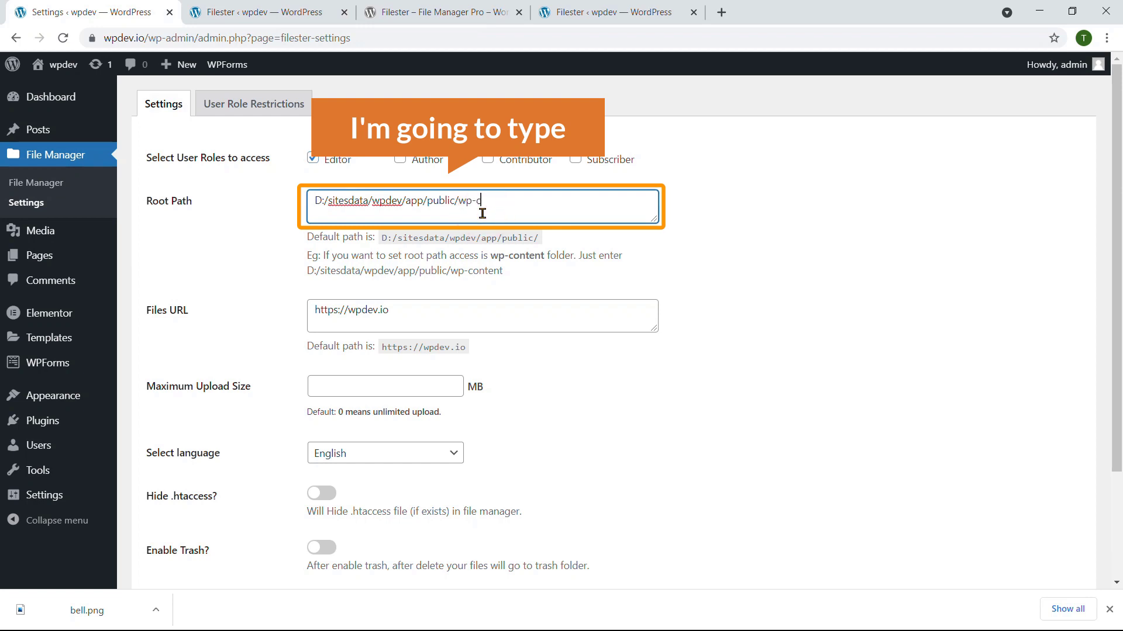
text(ontent)
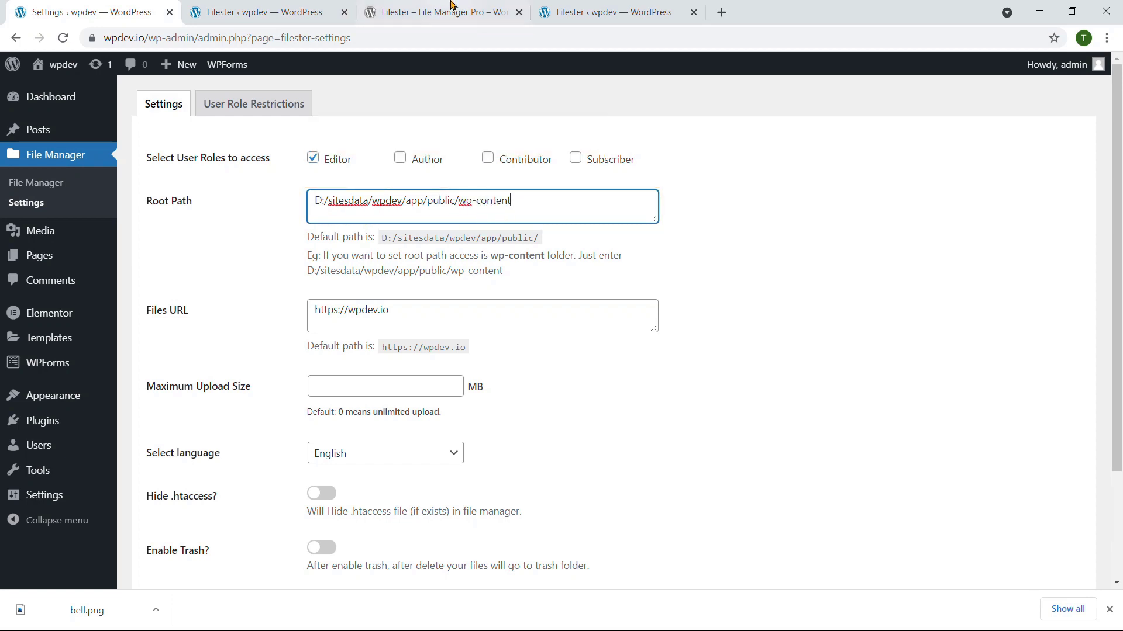
click(452, 5)
click(264, 11)
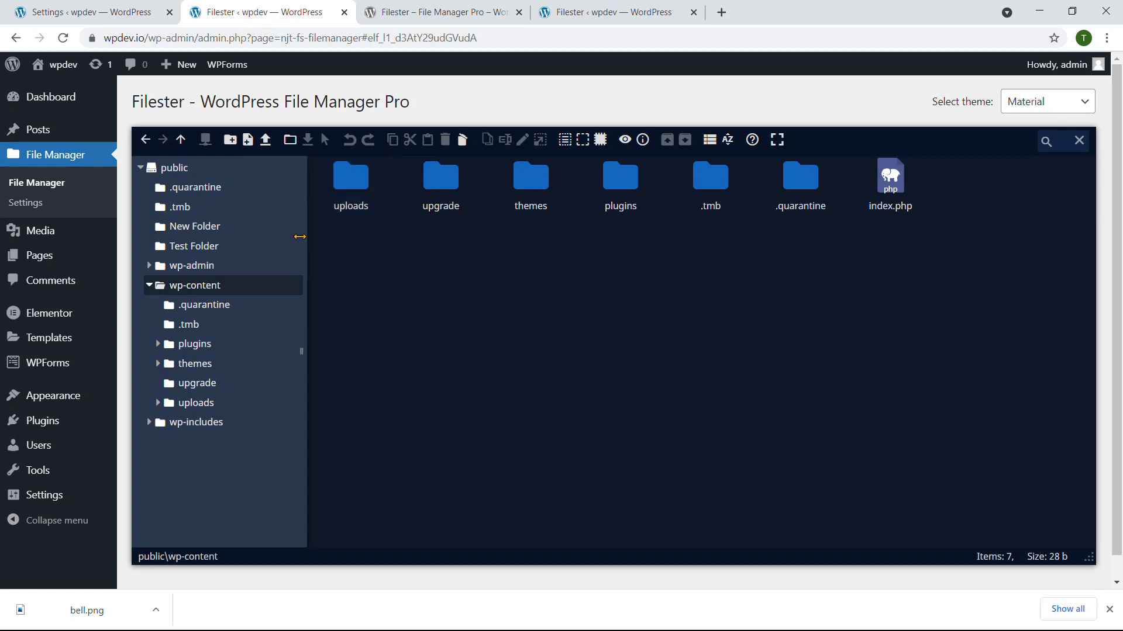
click(143, 10)
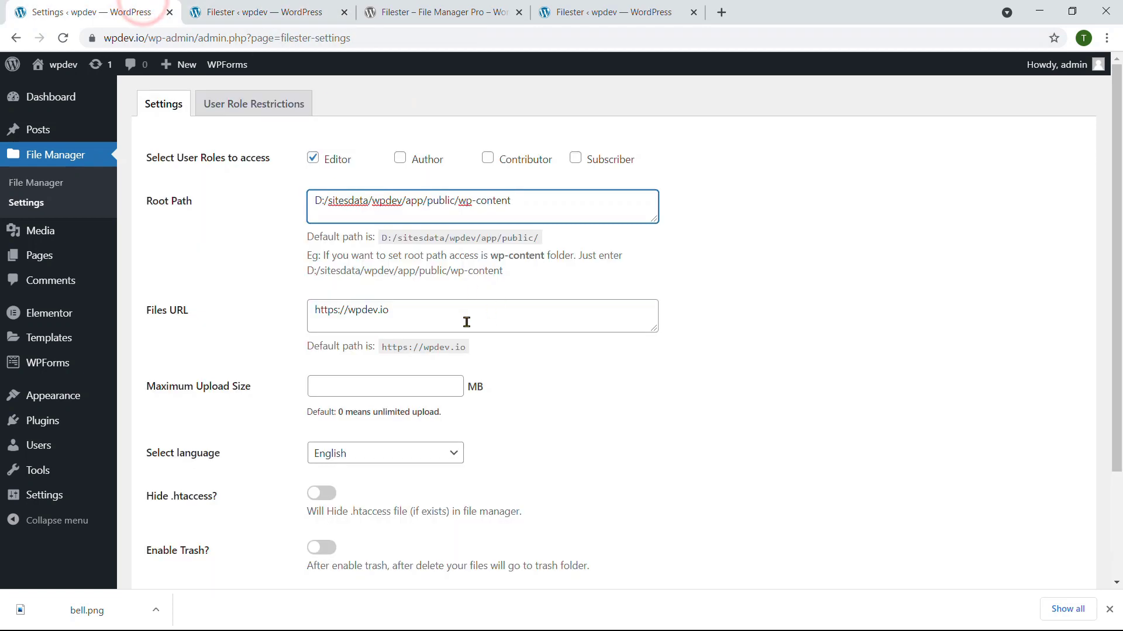
scroll(467, 322, down, 1)
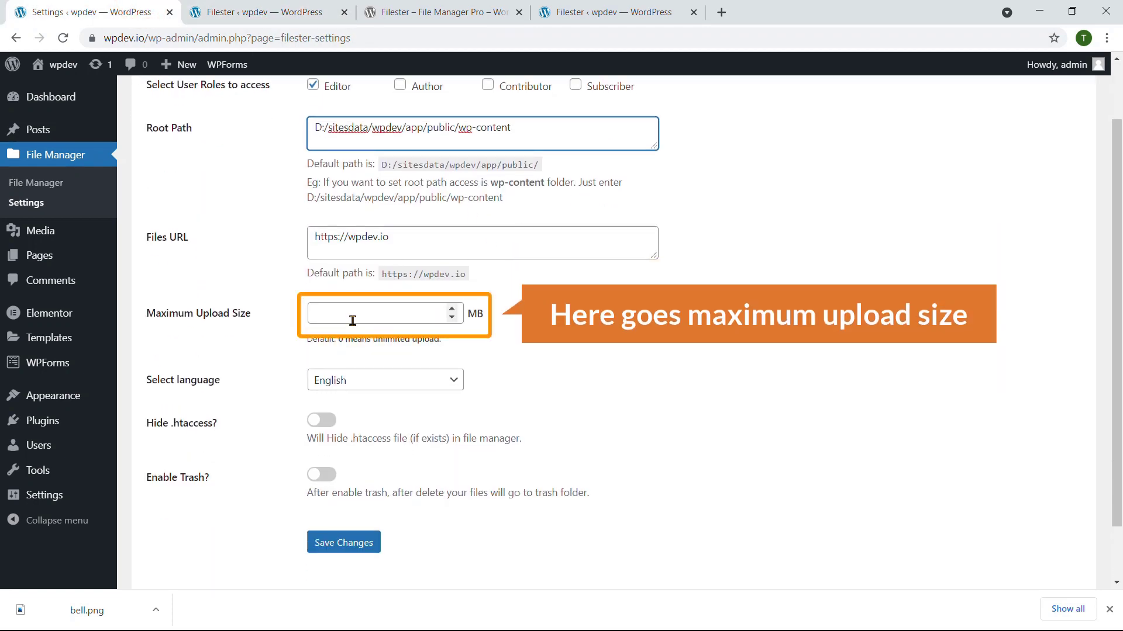
Step: Set the Maximum Upload Size to 100 MB
click(353, 316)
text(100)
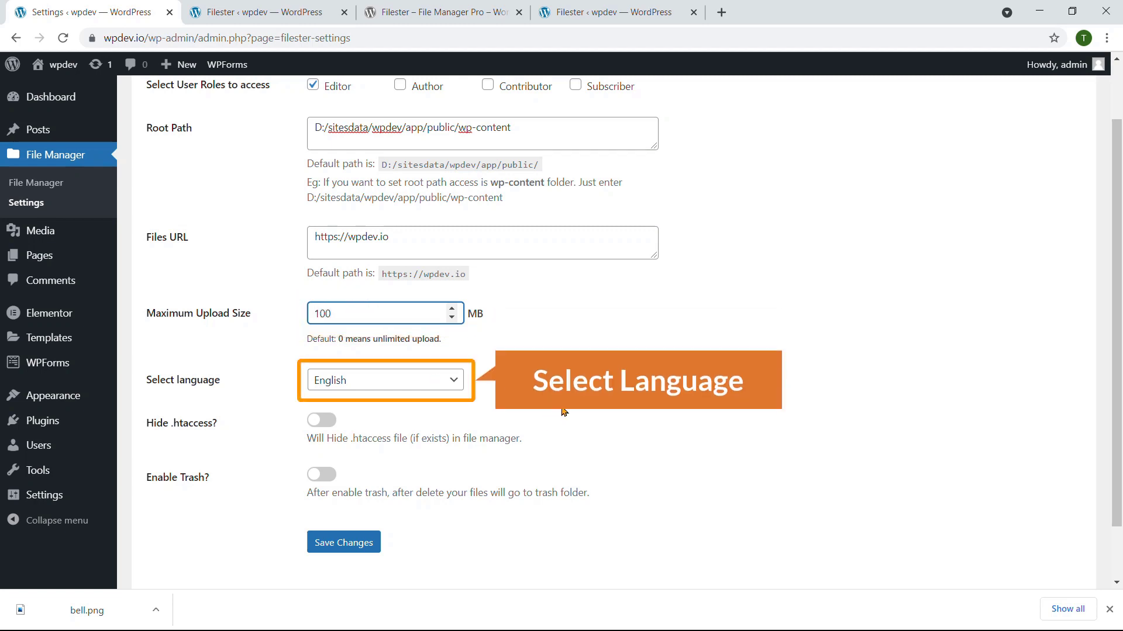
click(564, 409)
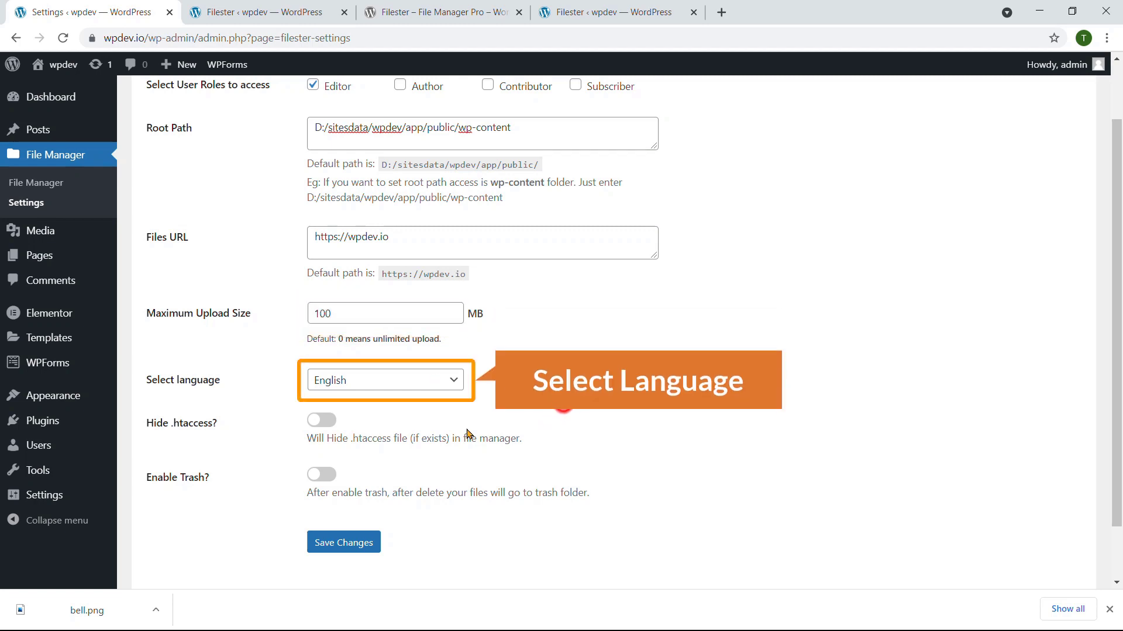
scroll(301, 393, down, 1)
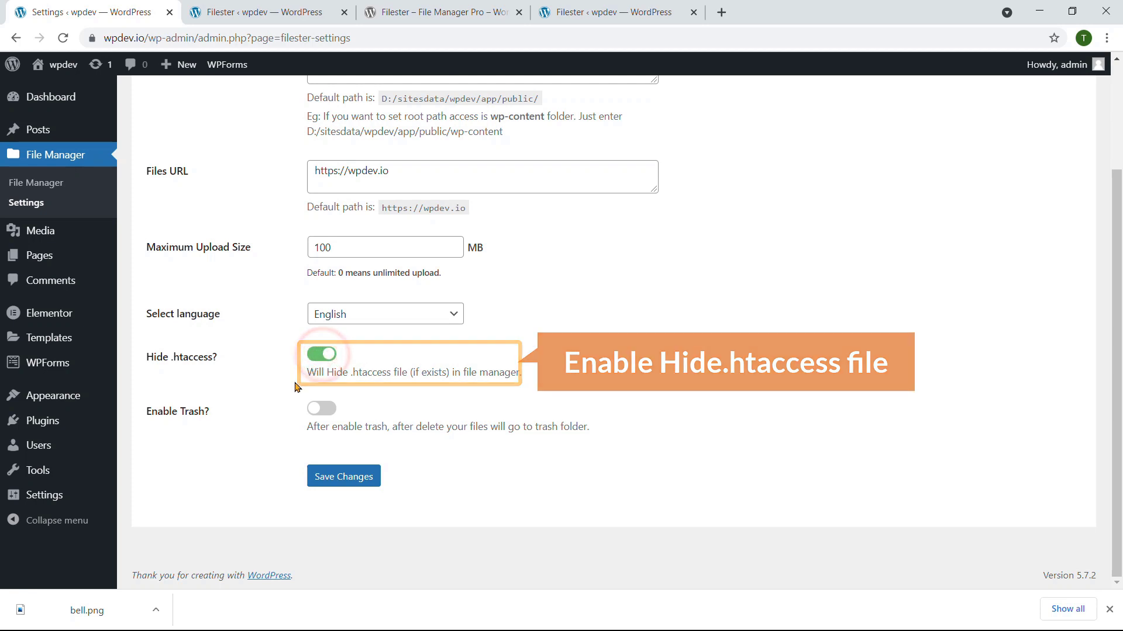
Step: Save the settings and show the role list under User Role Restrictions
click(353, 481)
scroll(365, 415, up, 3)
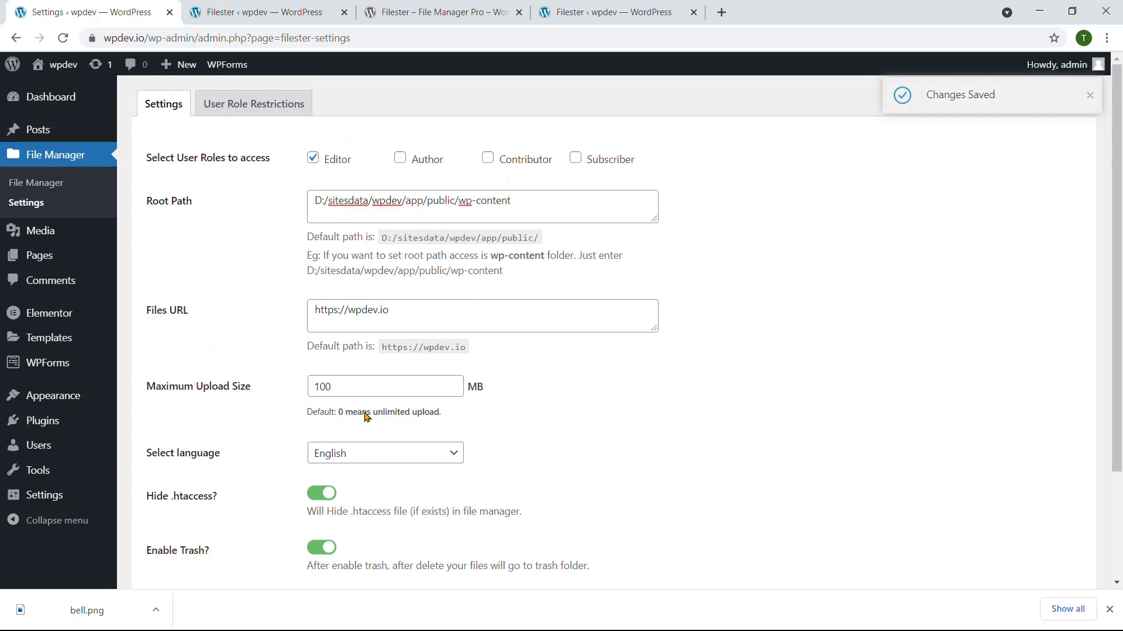
click(270, 110)
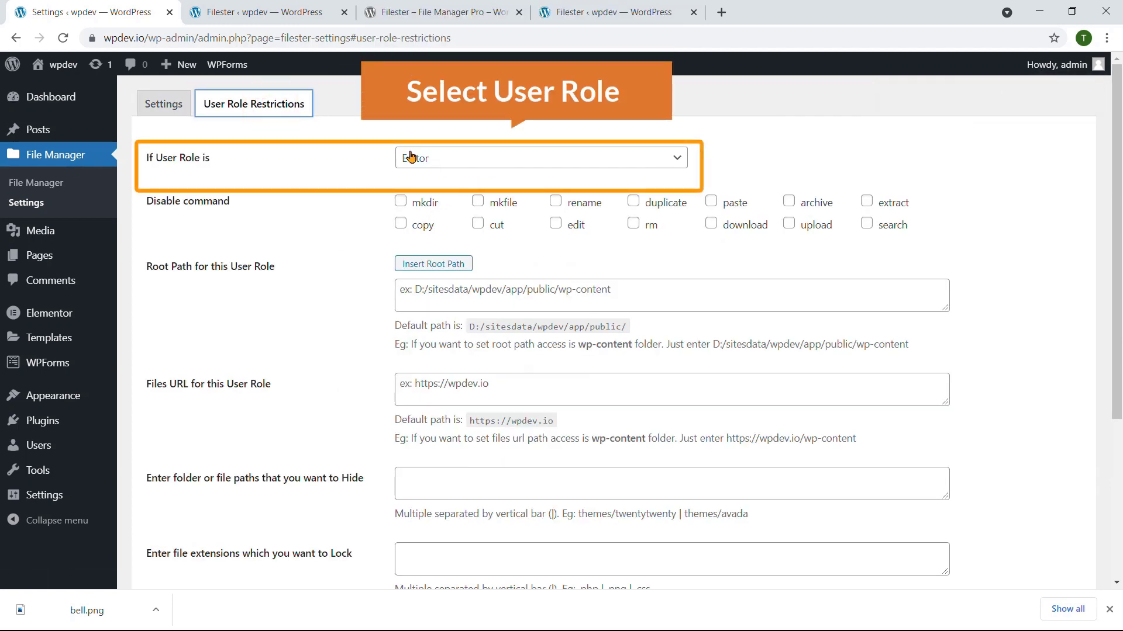
click(459, 166)
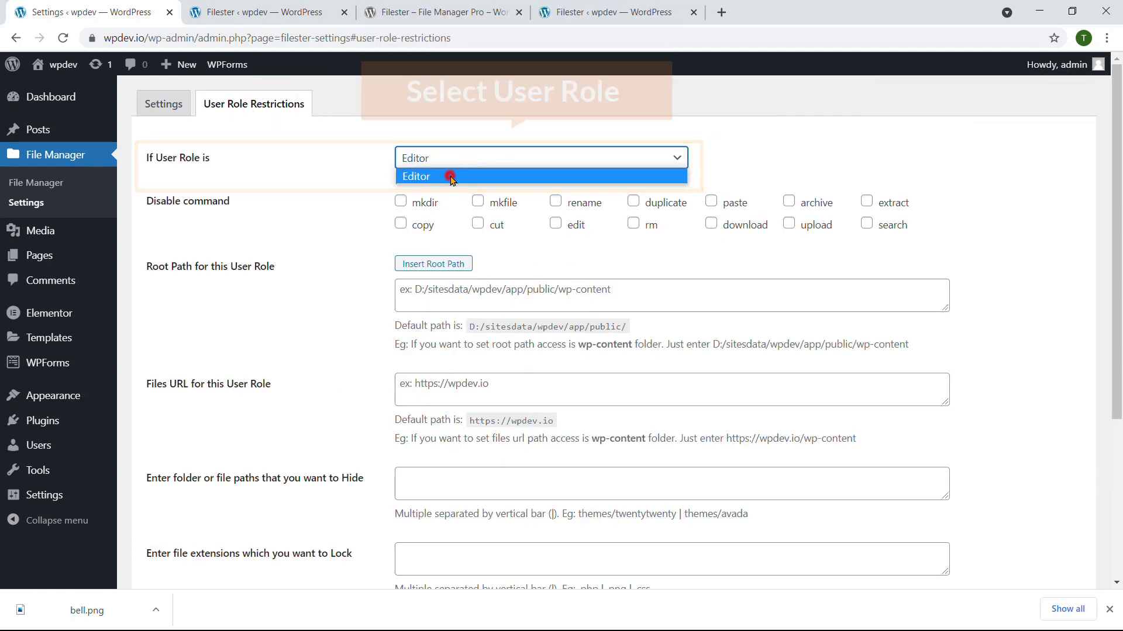
Step: Keep Editor selected, tick Author on the Settings tab, save, and reopen User Role Restrictions
click(450, 176)
click(163, 104)
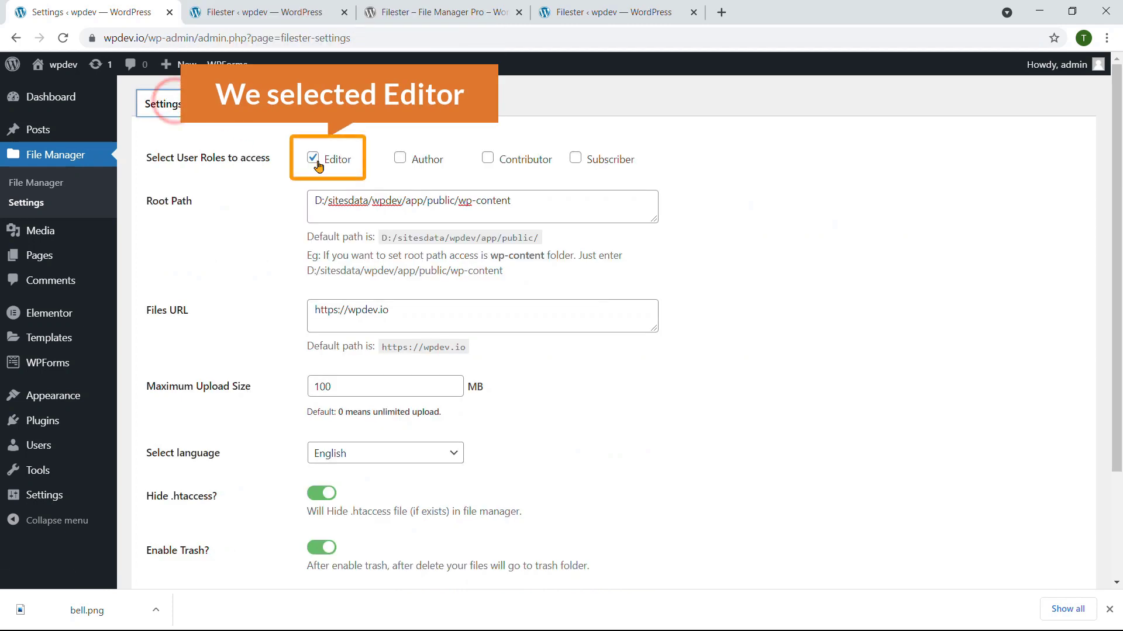
click(400, 159)
scroll(343, 422, down, 3)
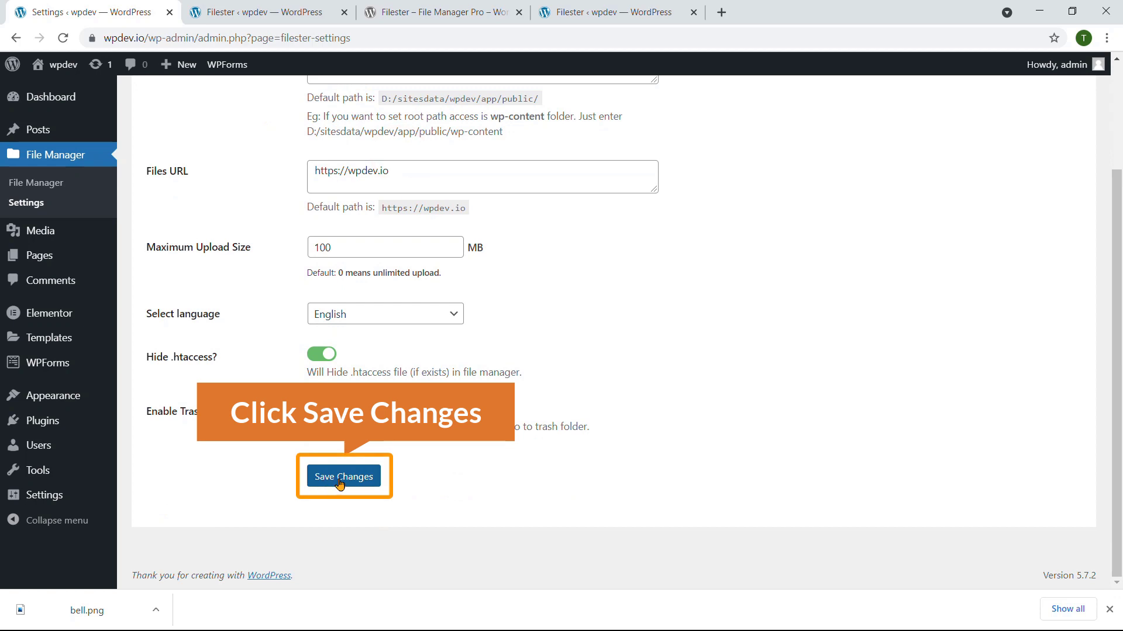
click(341, 478)
scroll(307, 401, up, 3)
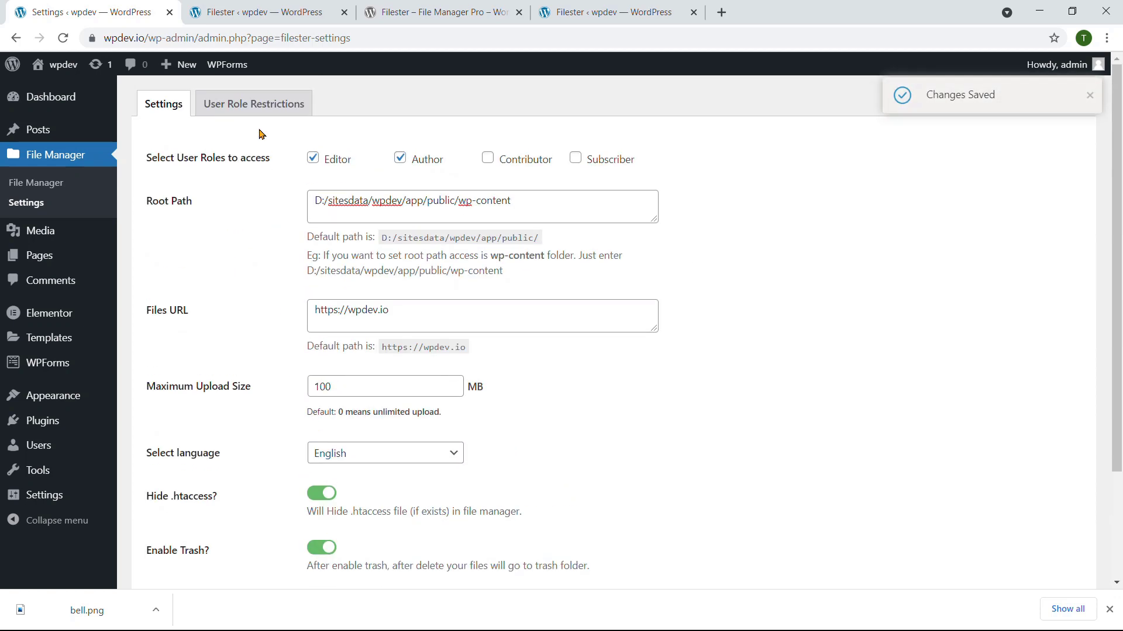
click(253, 107)
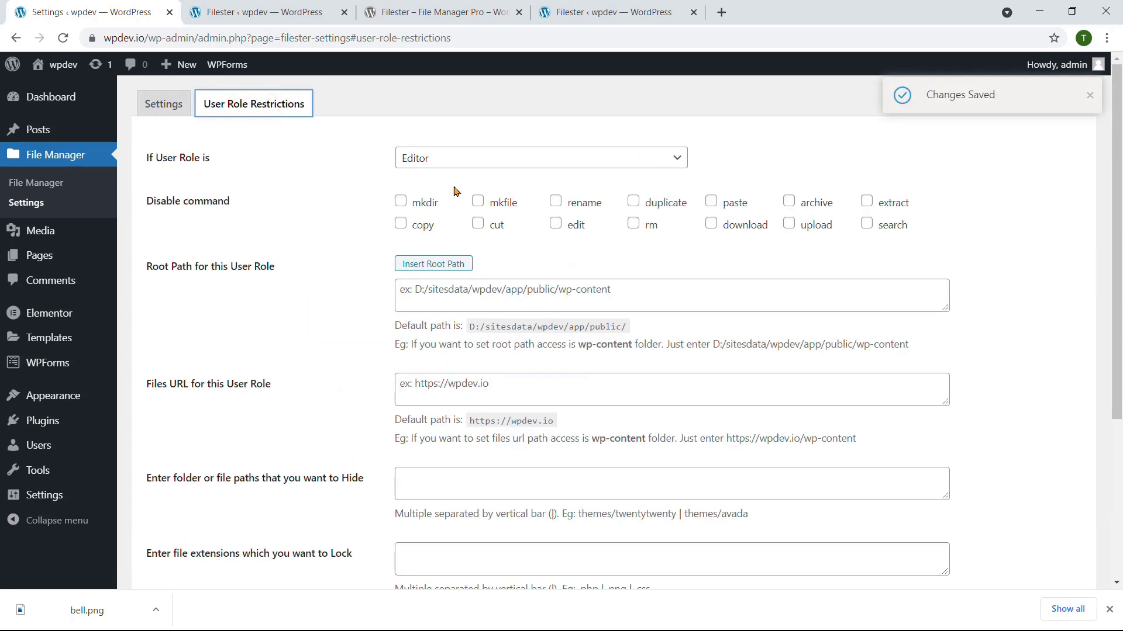
Step: Pick Author in the role list, then settle back on Editor as the restricted role
click(459, 157)
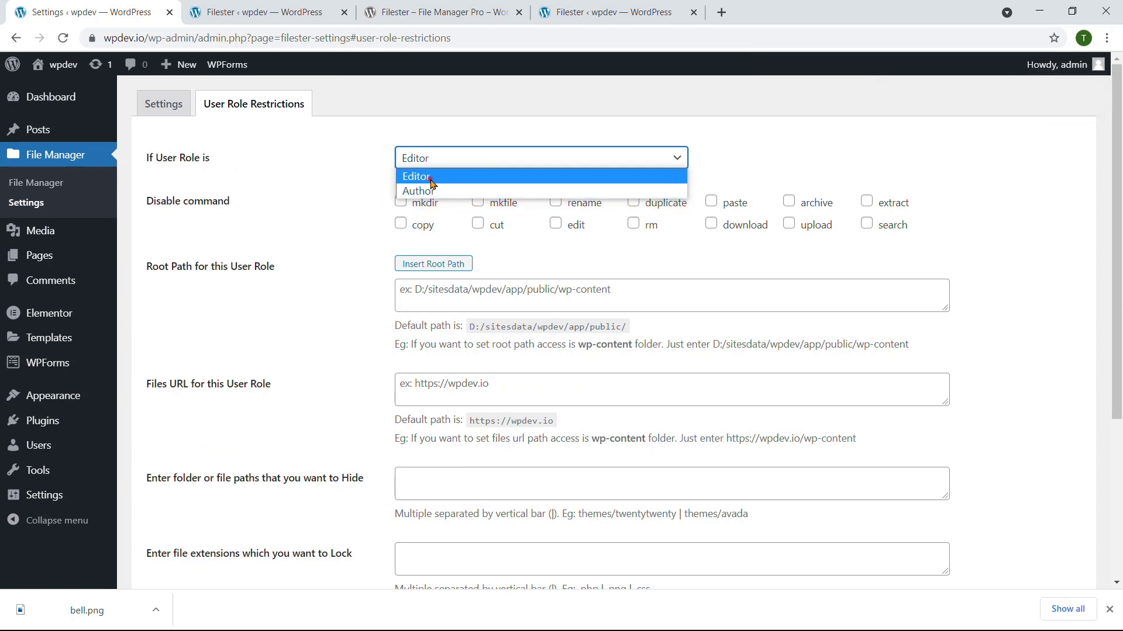
click(432, 177)
click(452, 158)
click(439, 188)
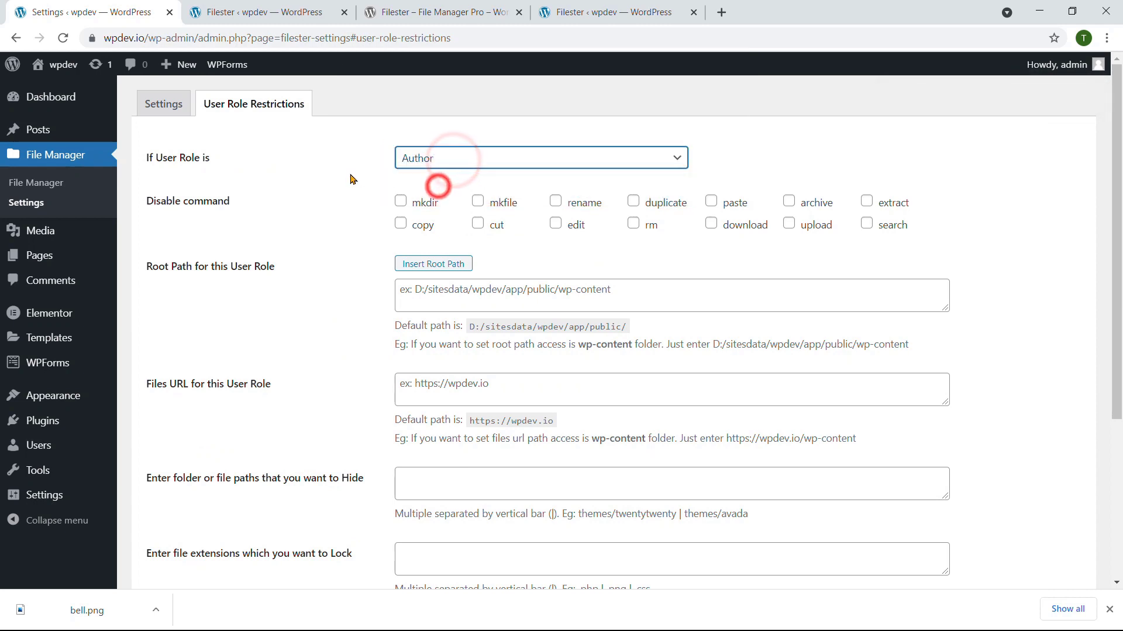
click(451, 164)
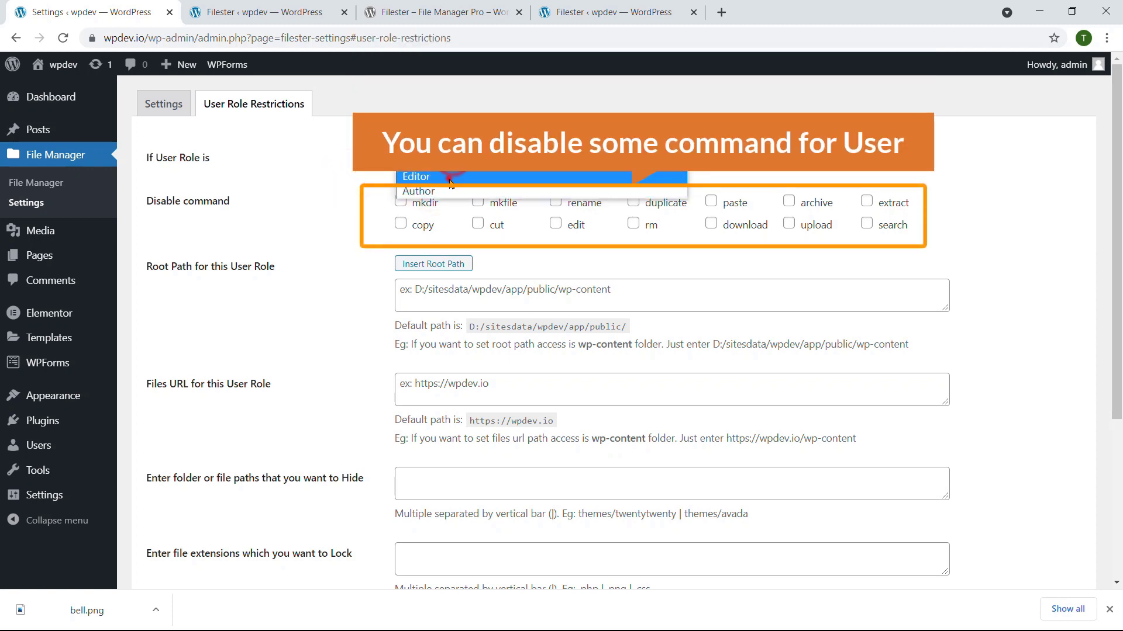
click(450, 180)
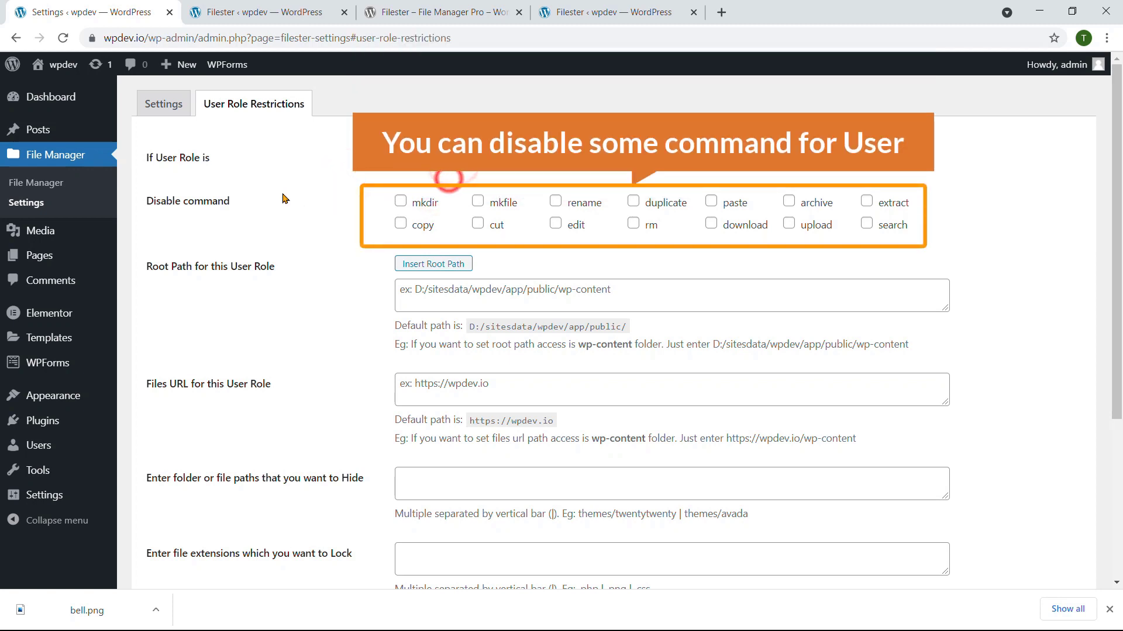
Step: Disable mkdir, mkfile and rename for Editor and save the restrictions
click(422, 205)
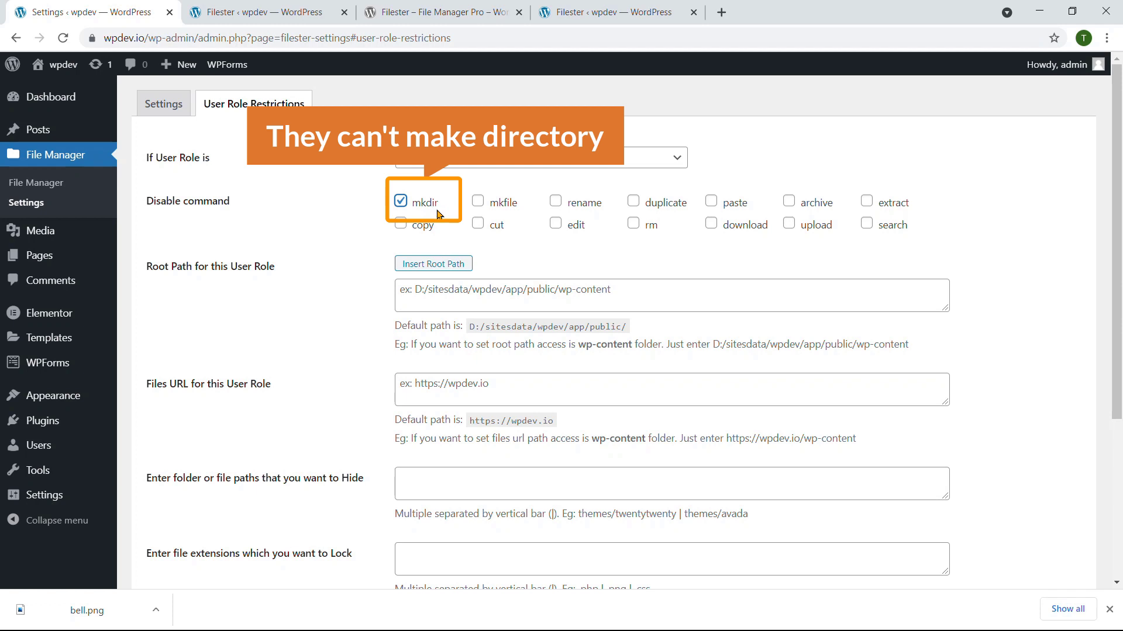
click(478, 202)
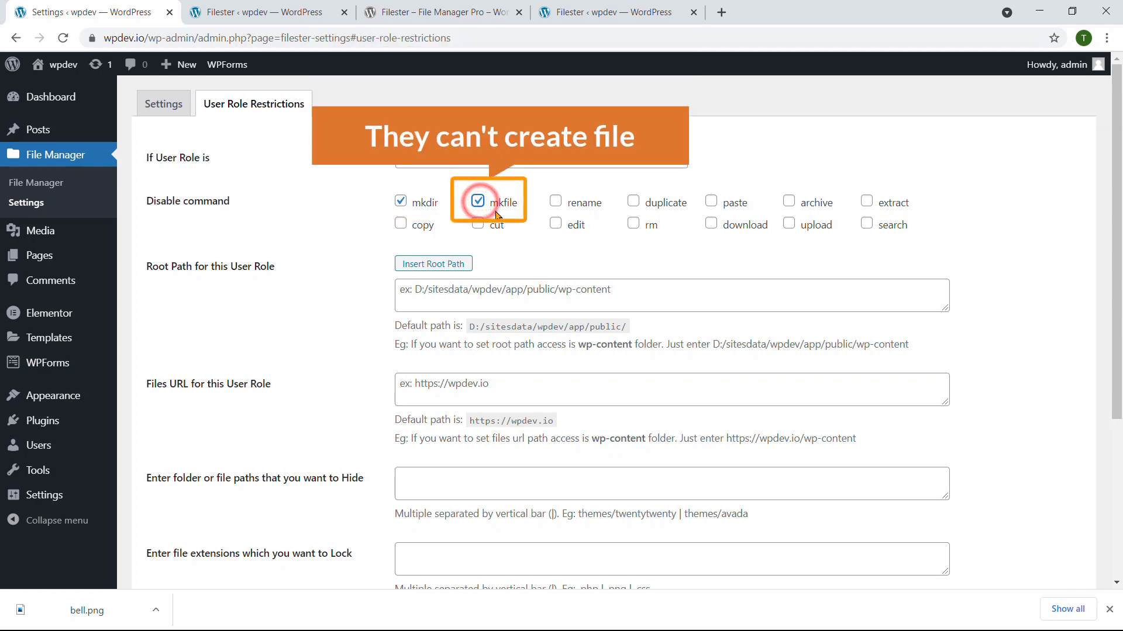
click(555, 202)
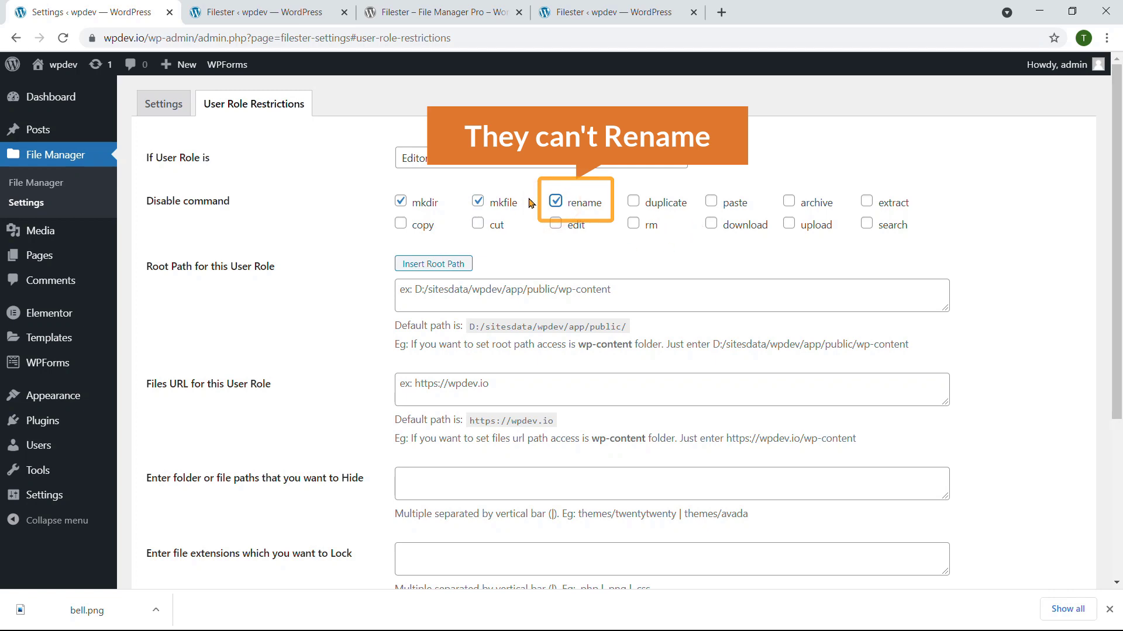
scroll(386, 240, down, 3)
scroll(407, 188, up, 3)
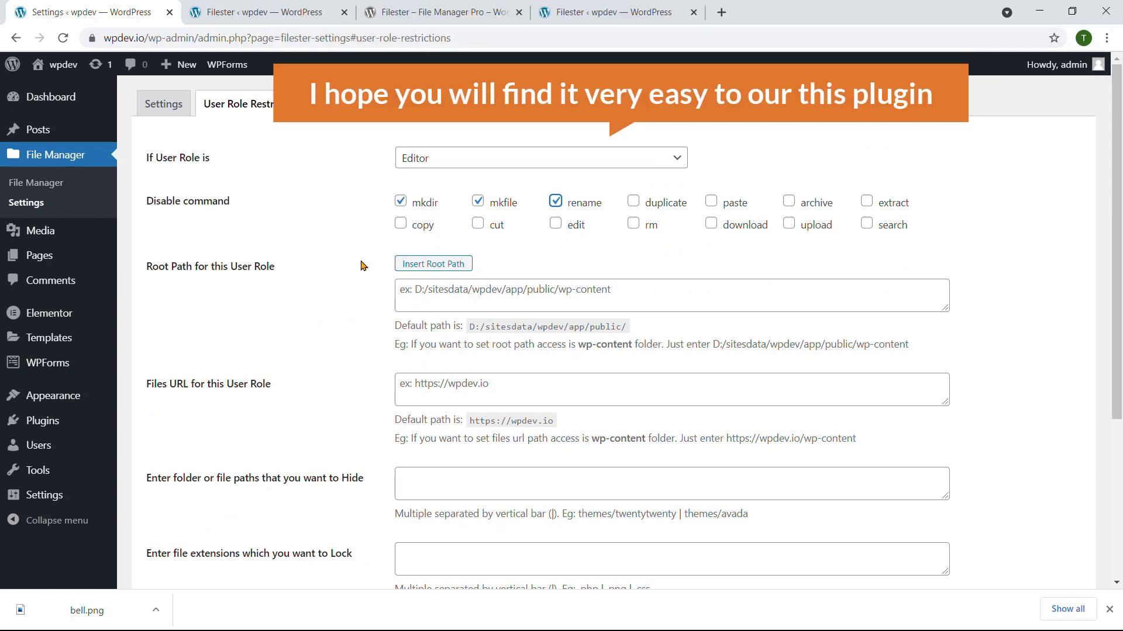
scroll(361, 264, down, 4)
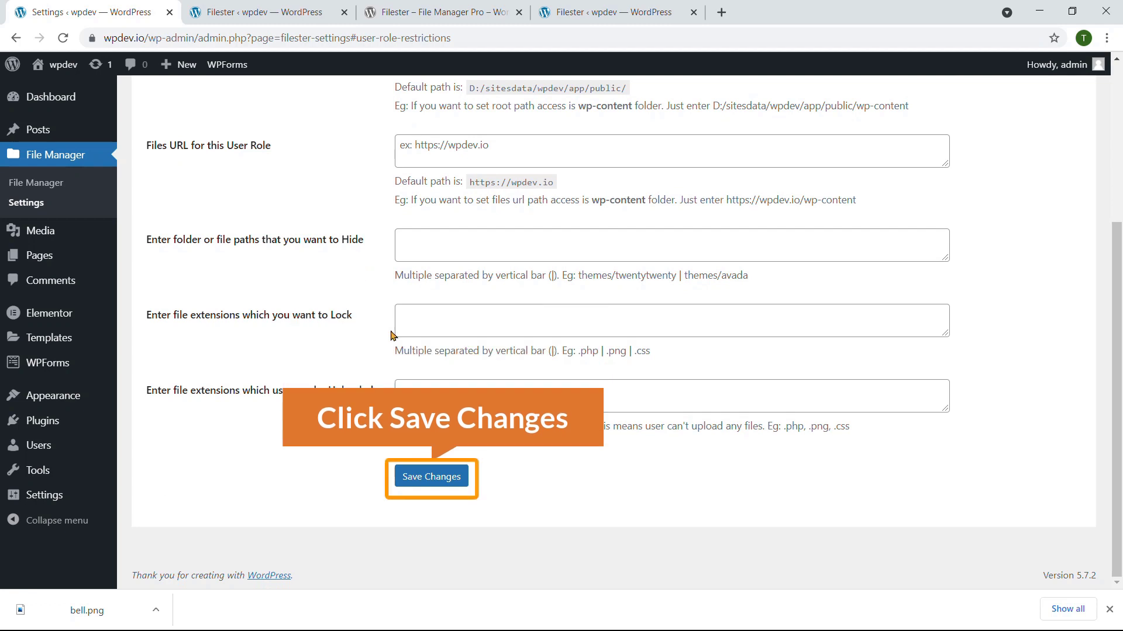
click(439, 477)
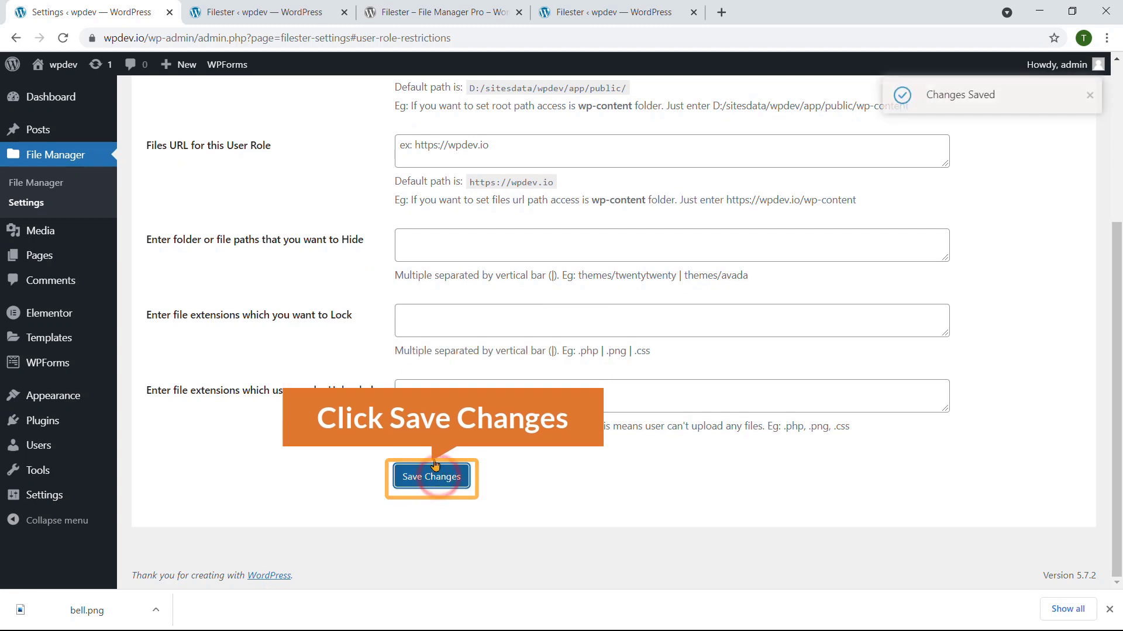
scroll(397, 351, up, 4)
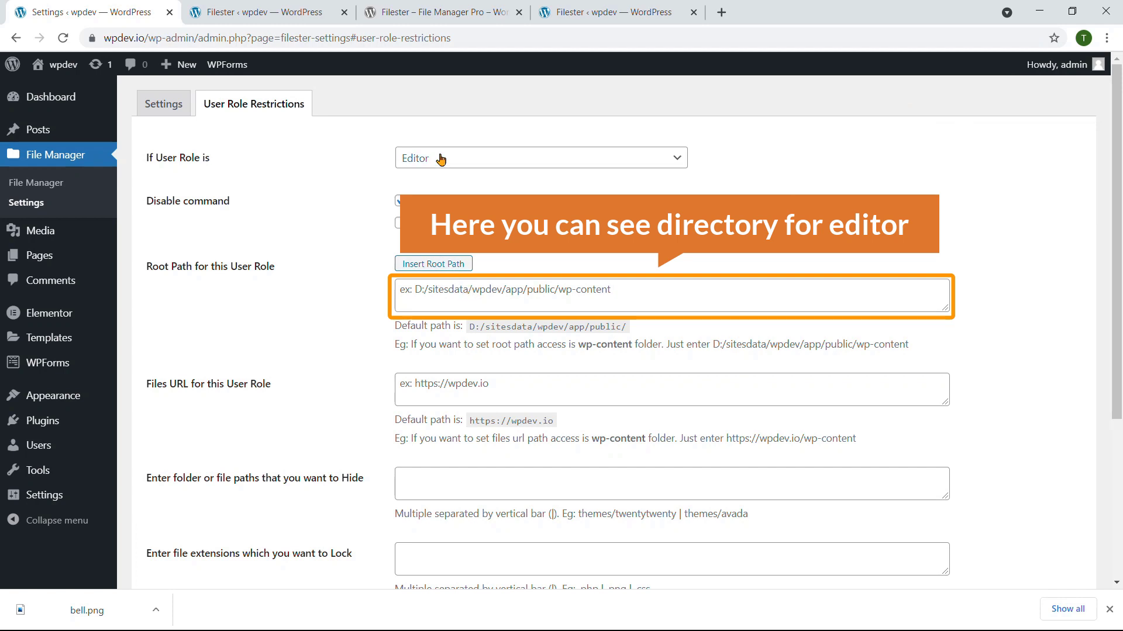
Step: Save the Editor's root path as D:/sitesdata/wpdev/app/public/wp-content/uploads, then switch to the file manager tab
click(615, 284)
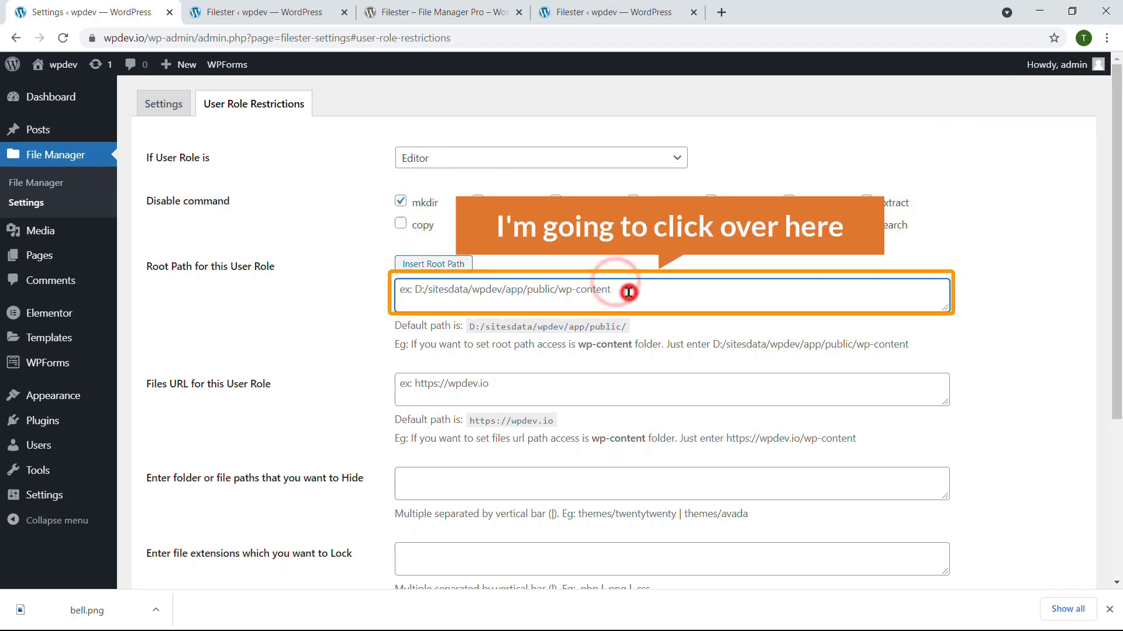
click(447, 263)
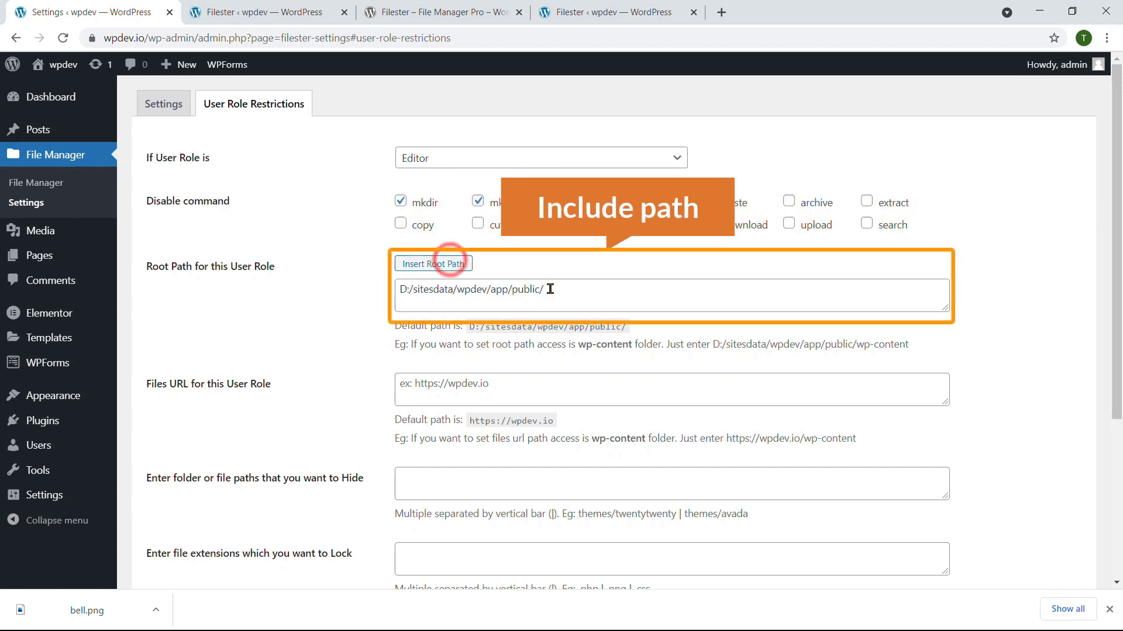
click(549, 289)
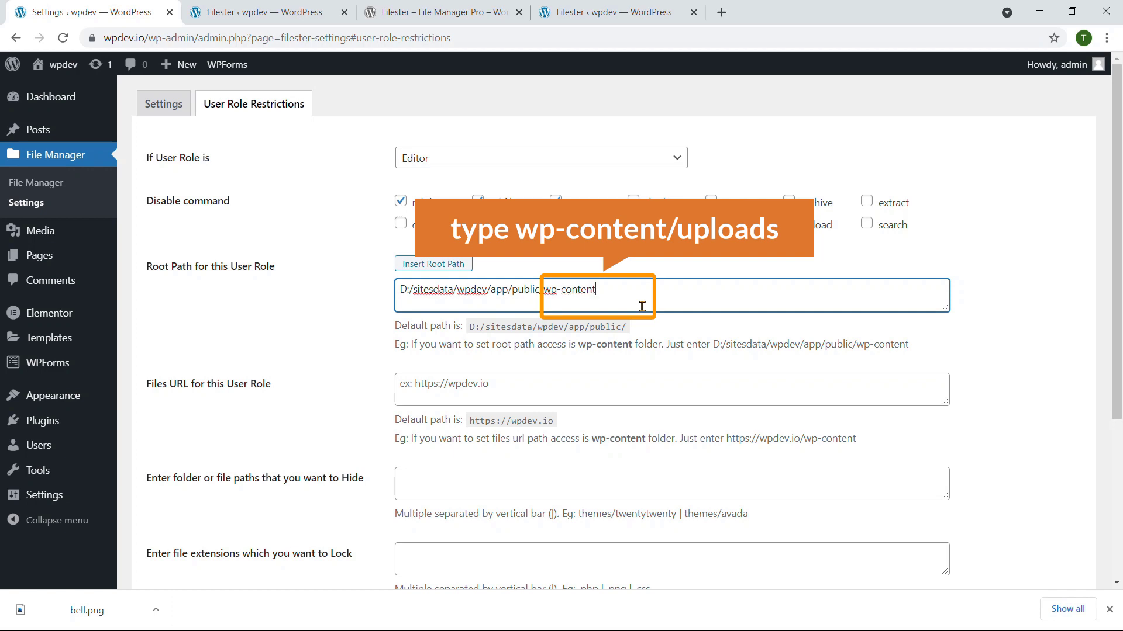
text(wp-content/uploads)
scroll(641, 306, down, 4)
click(458, 480)
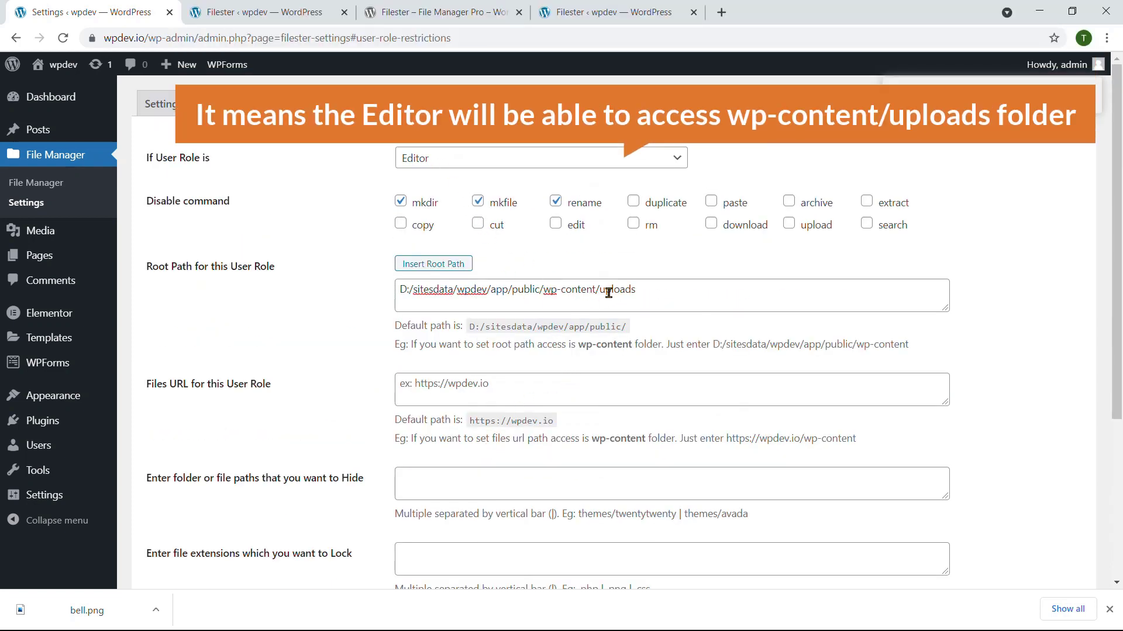
drag(602, 293, 641, 300)
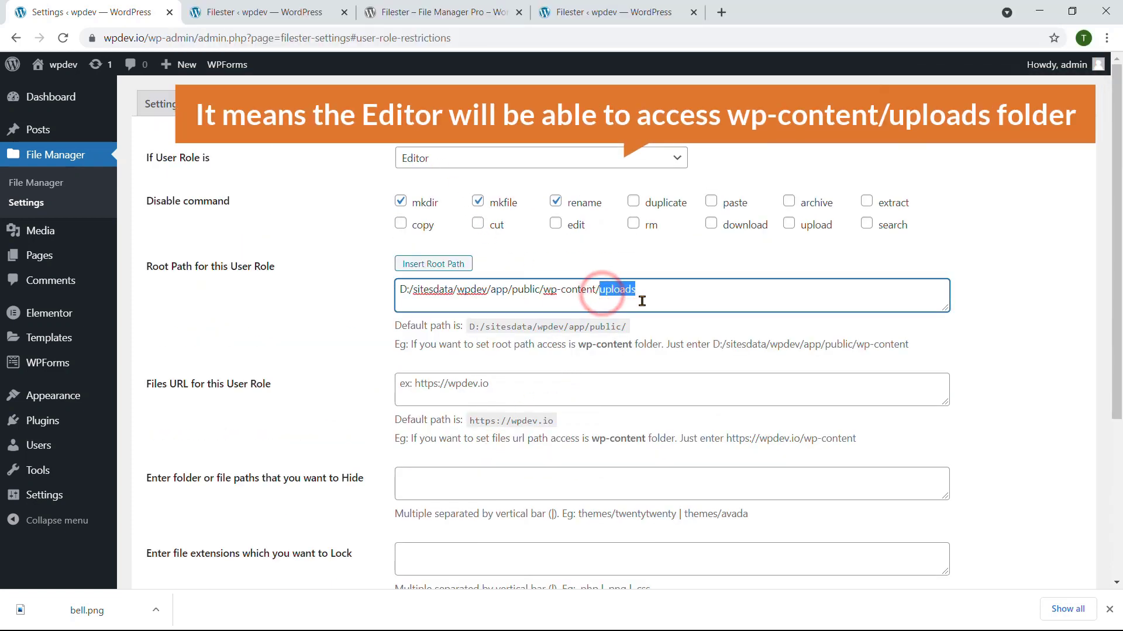
click(293, 18)
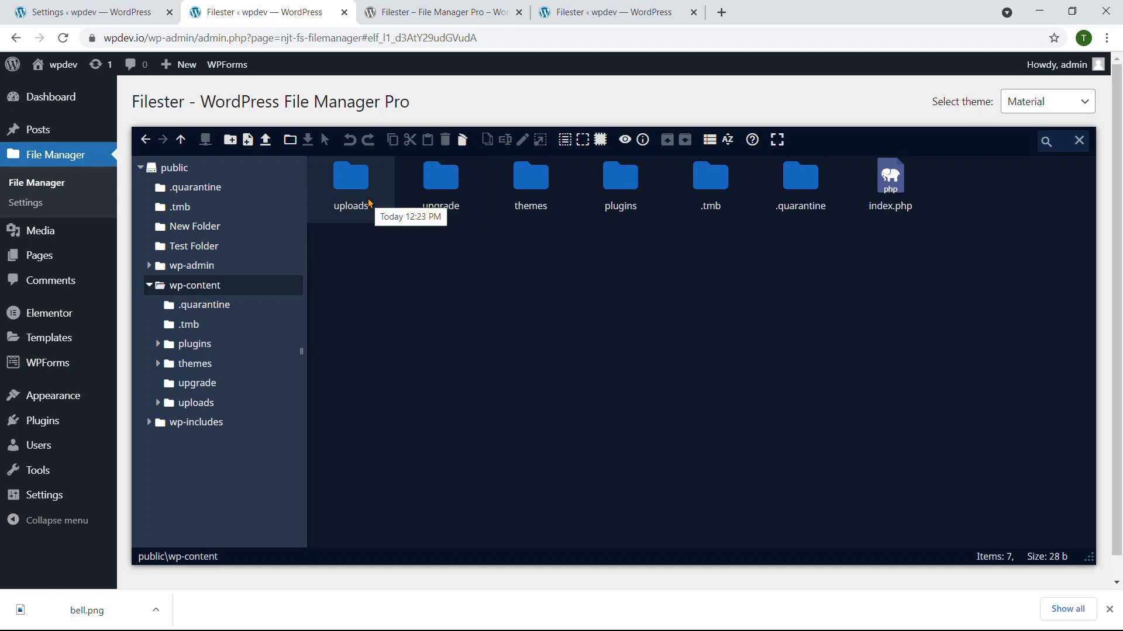
Step: Log out of admin and log back in with the Editor user's username and password
mouse_move(1070, 65)
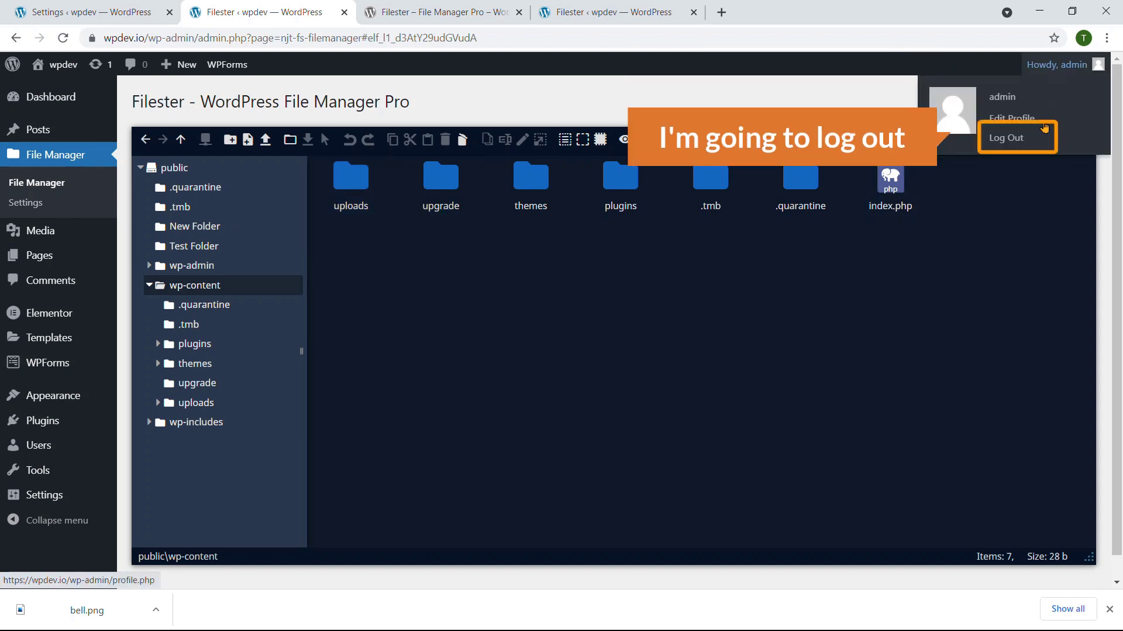
click(1010, 140)
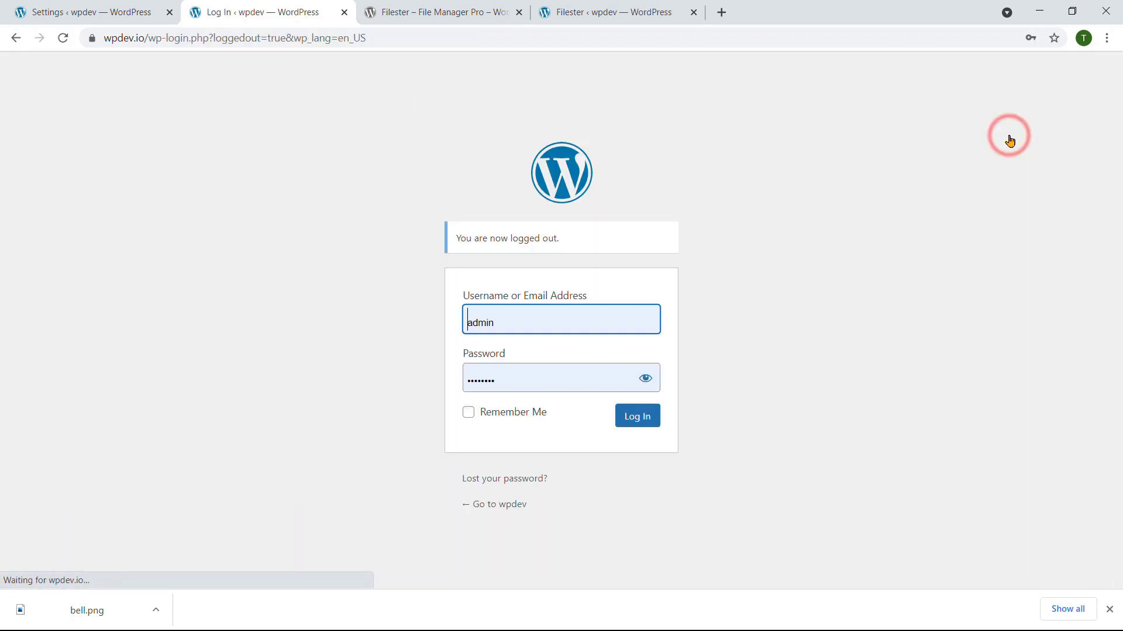
double_click(528, 321)
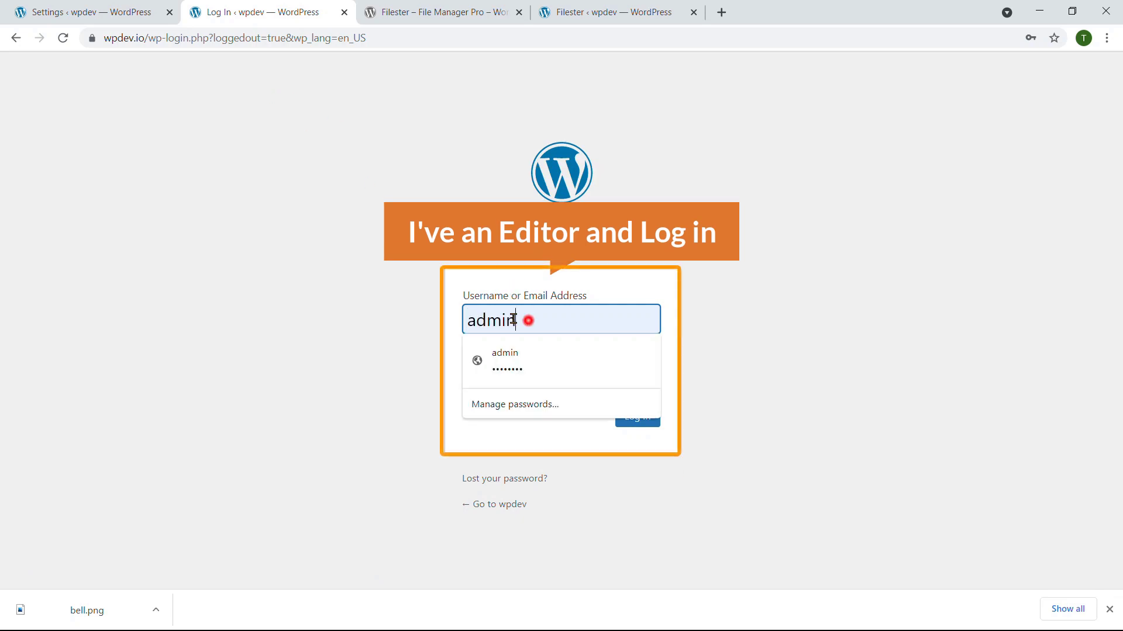
key(BackSpace)
text(emu)
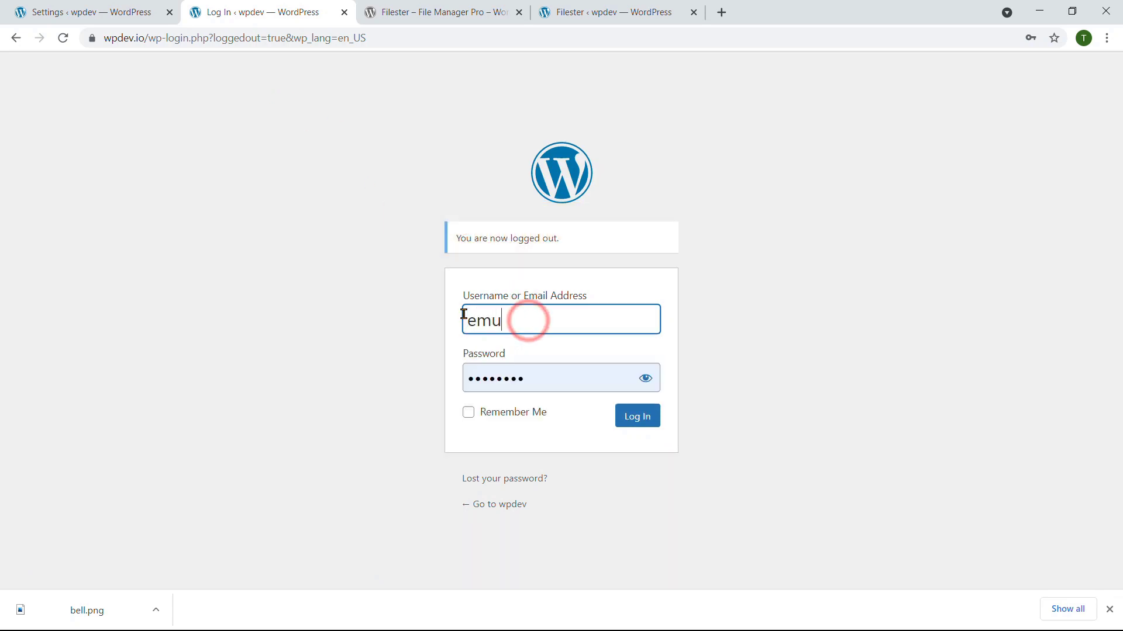
double_click(538, 384)
key(BackSpace)
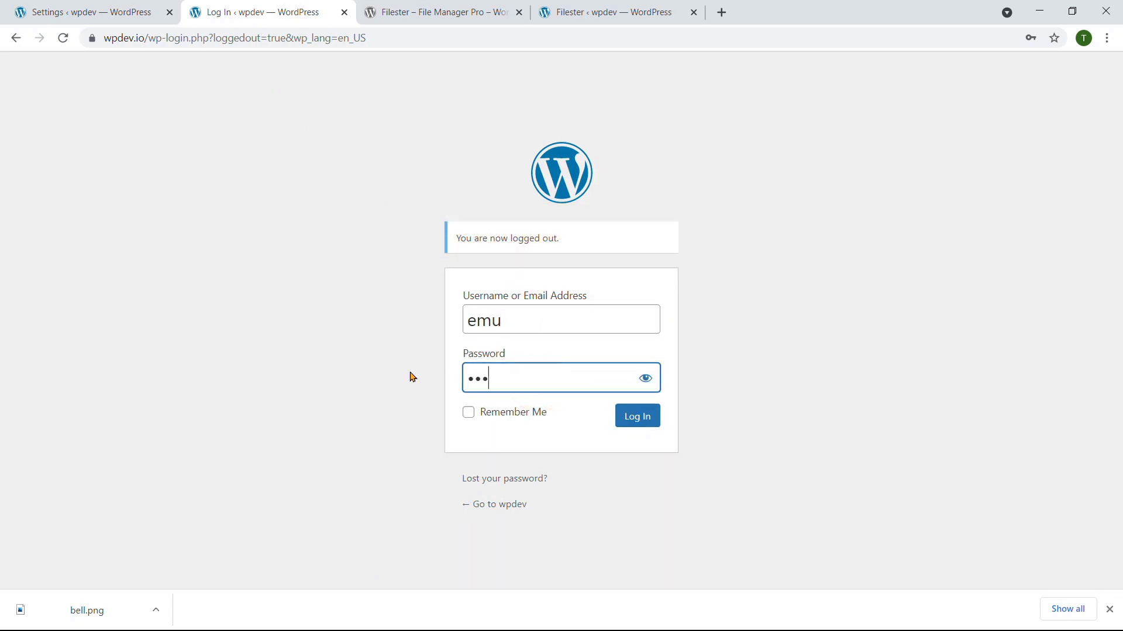
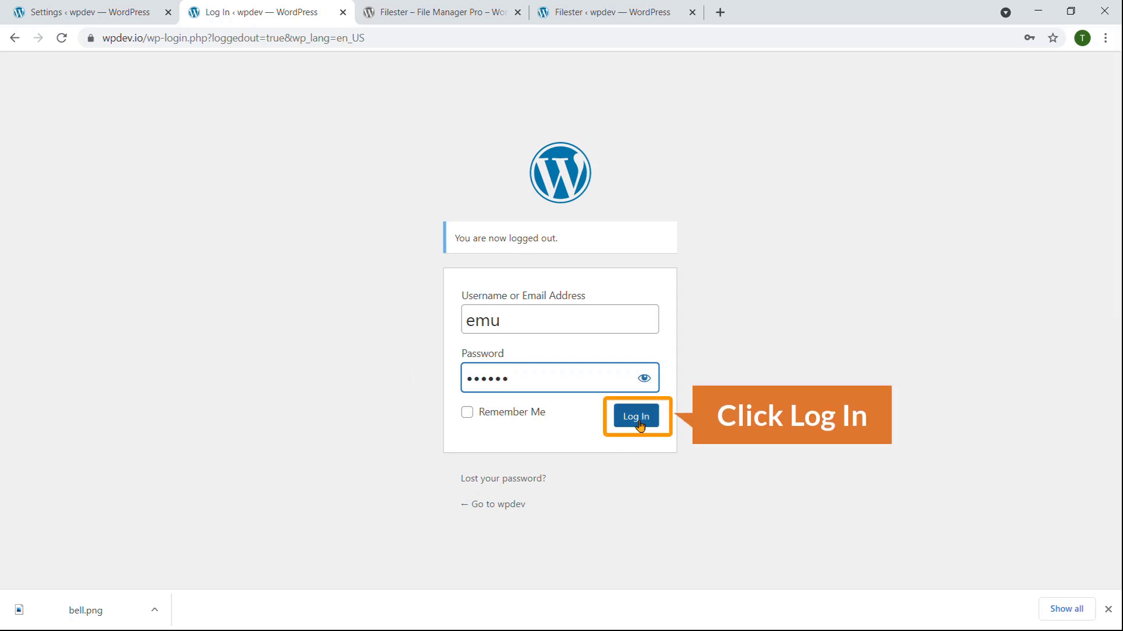
click(640, 422)
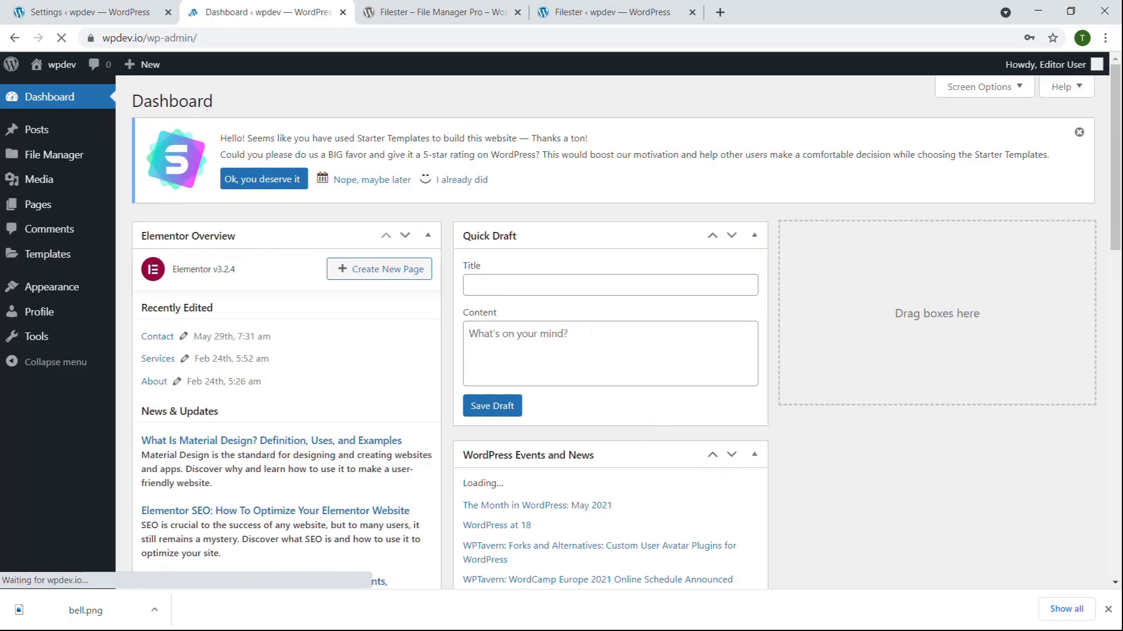
Step: As the Editor, open File Manager showing only uploads, then return to the settings tab
mouse_move(1048, 64)
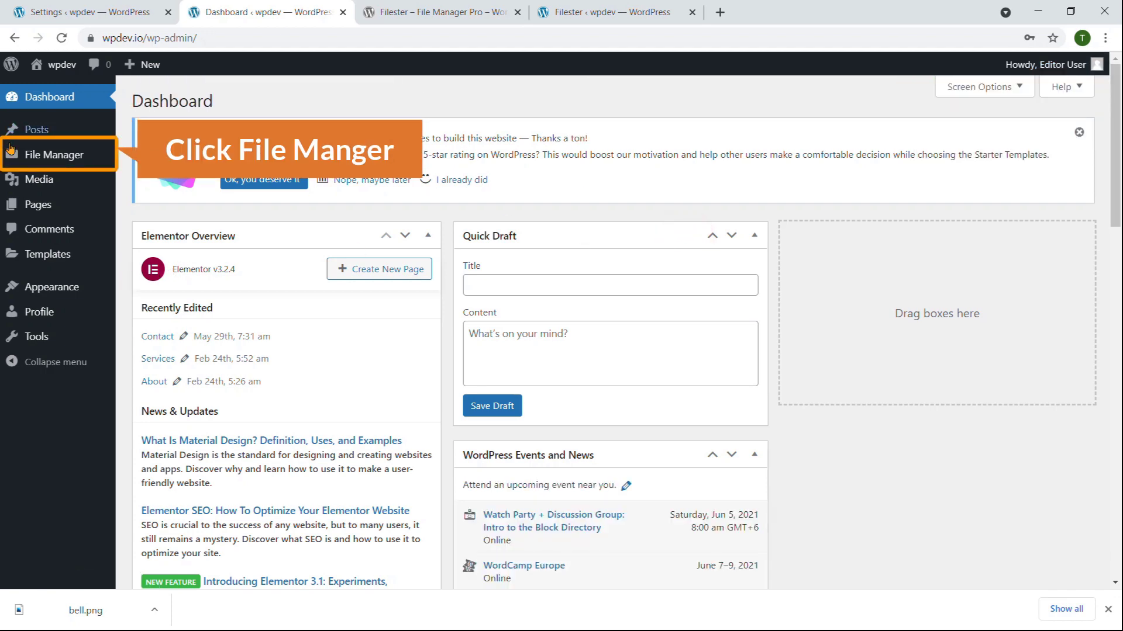
click(63, 155)
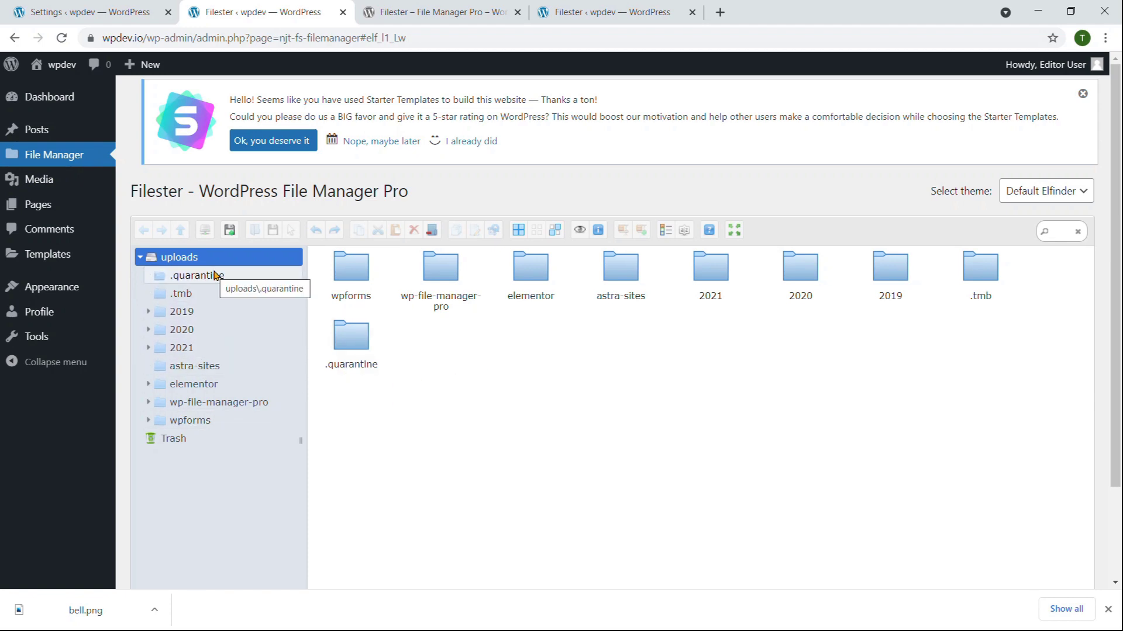
click(130, 11)
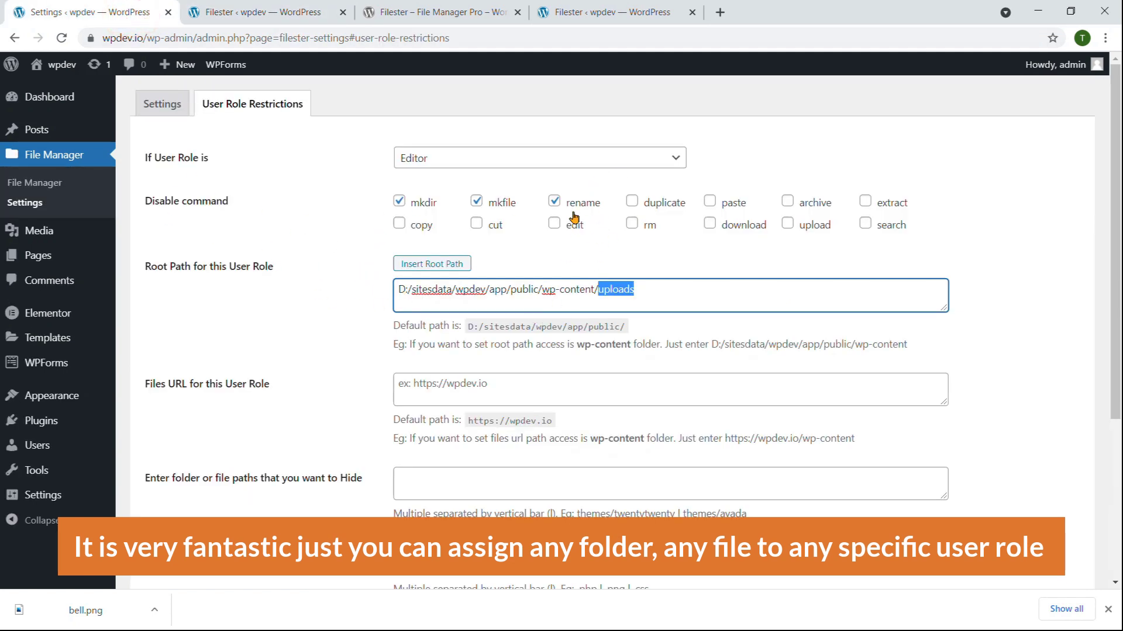
Step: Leave Editor selected in the role list and show the Filester – File Manager Pro WordPress.org page
click(560, 168)
click(326, 138)
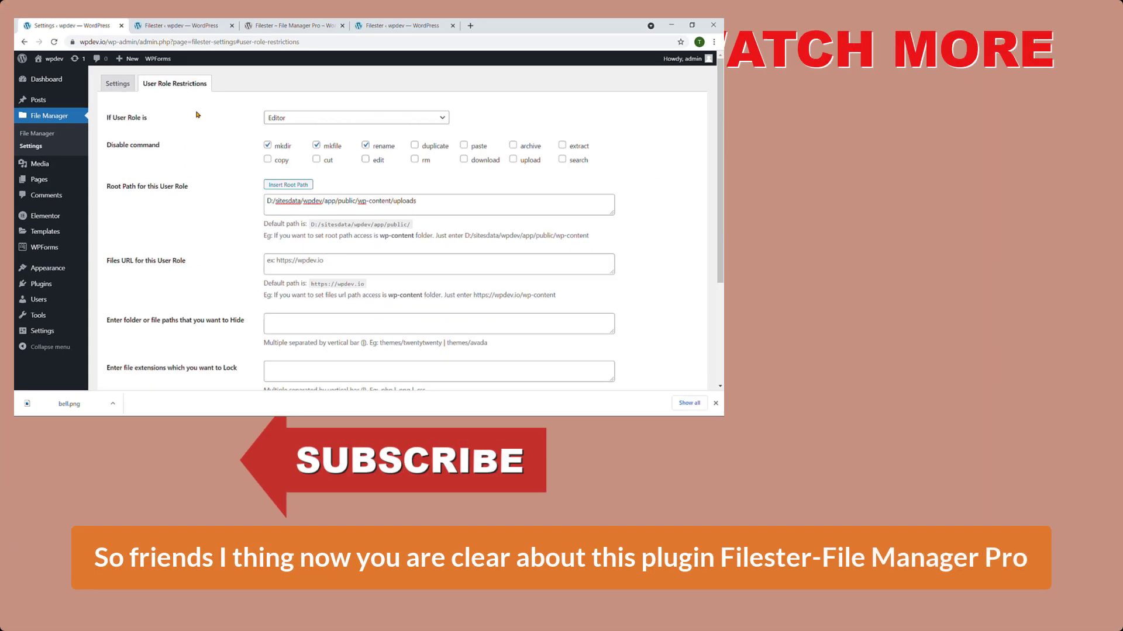
click(240, 30)
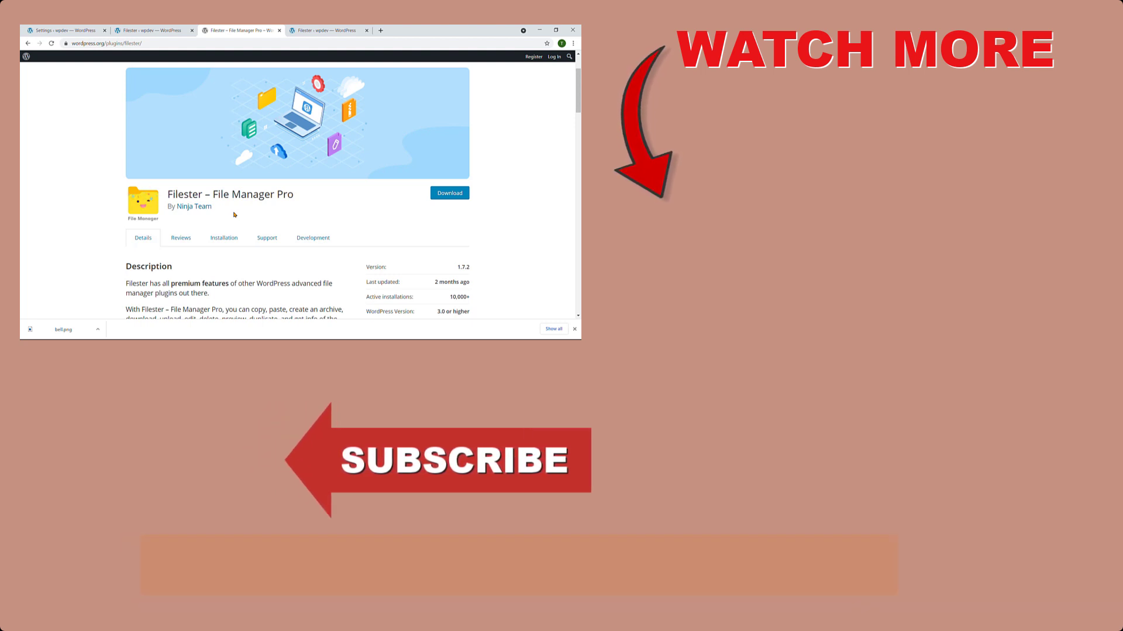
click(575, 330)
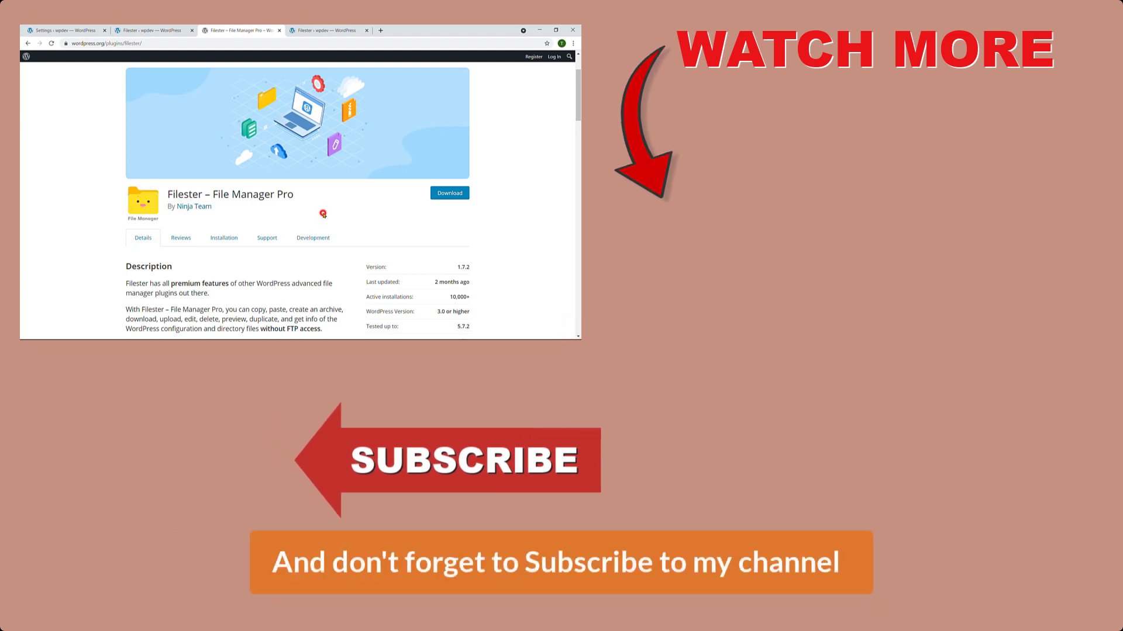